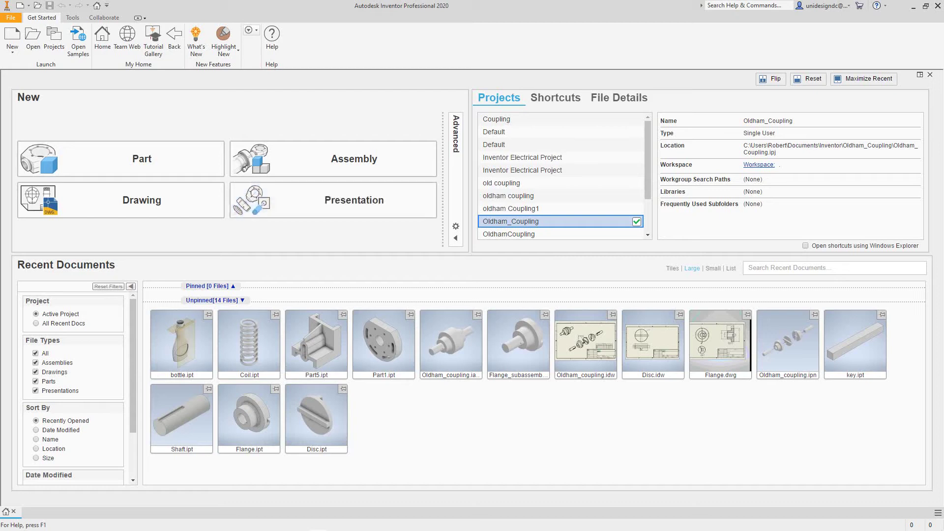
Create a new part from the Standard.ipt template and start a 3D sketch.
{"action": "left_click", "coordinate": [12, 51]}
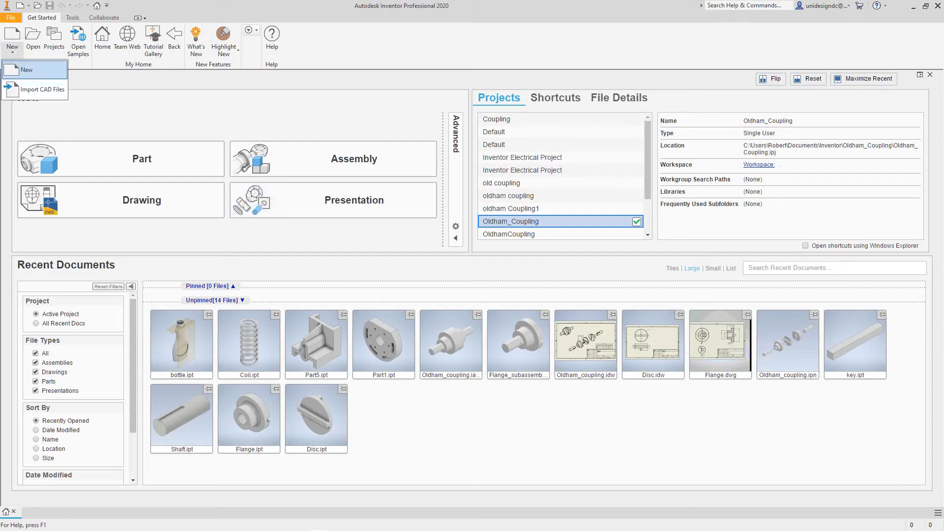
{"action": "left_click", "coordinate": [26, 70]}
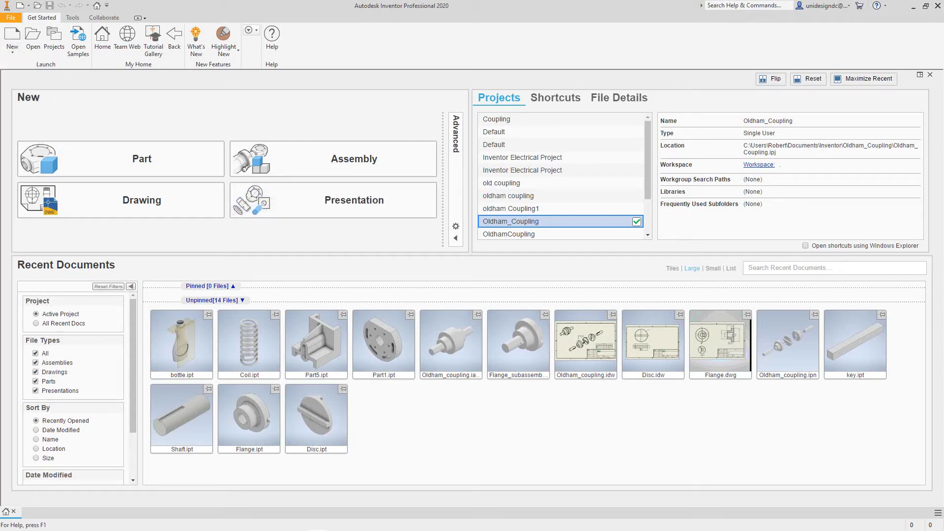
{"action": "key", "text": "ctrl+n"}
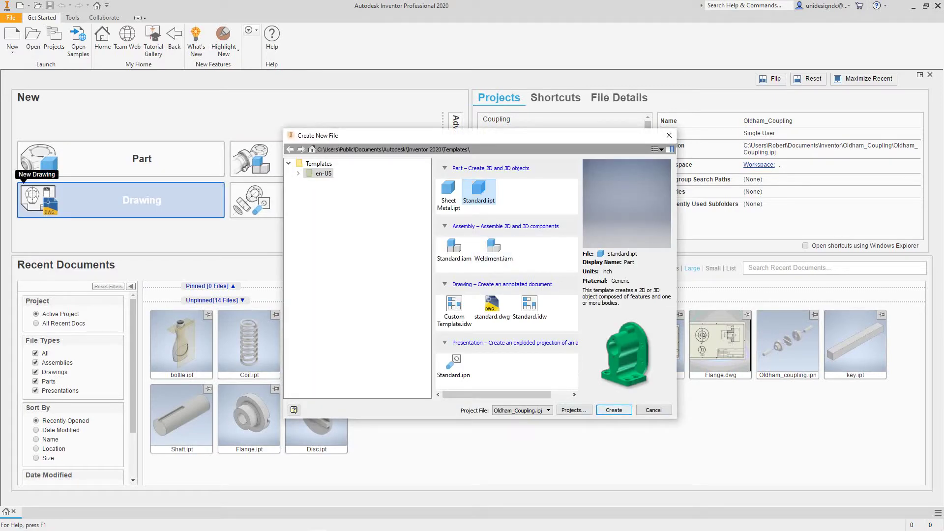
{"action": "key", "text": "Return"}
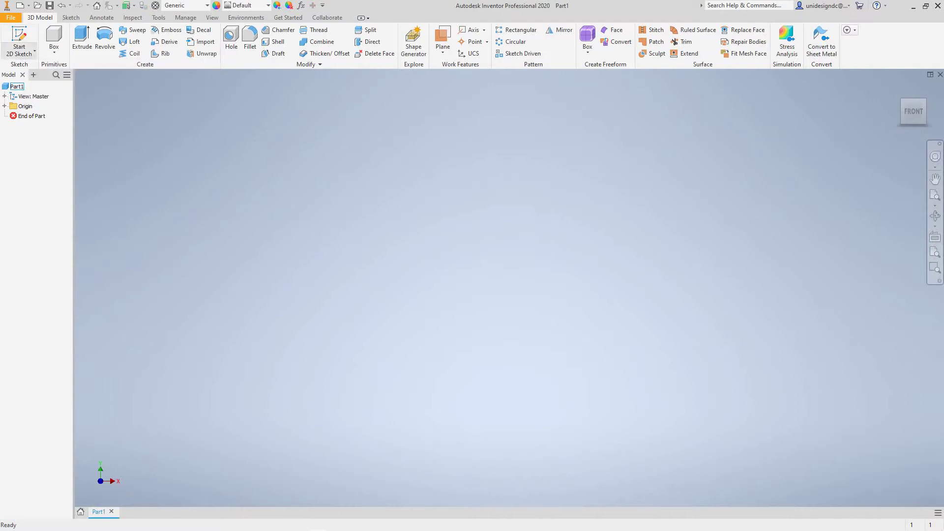
{"action": "left_click", "coordinate": [24, 53]}
{"action": "left_click", "coordinate": [33, 89]}
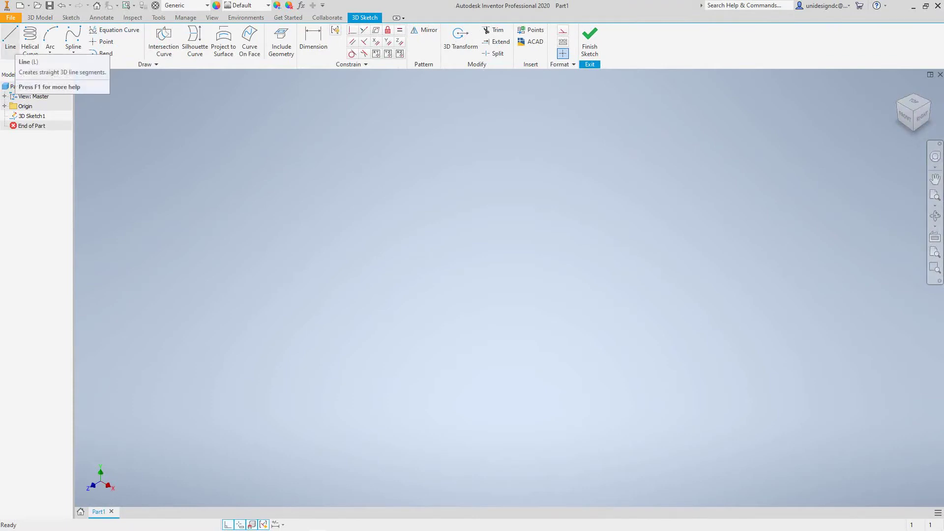
Start a 3D line with precise coordinate input, placing its first point at X 0, Y 0, Z 0.
{"action": "left_click", "coordinate": [10, 39]}
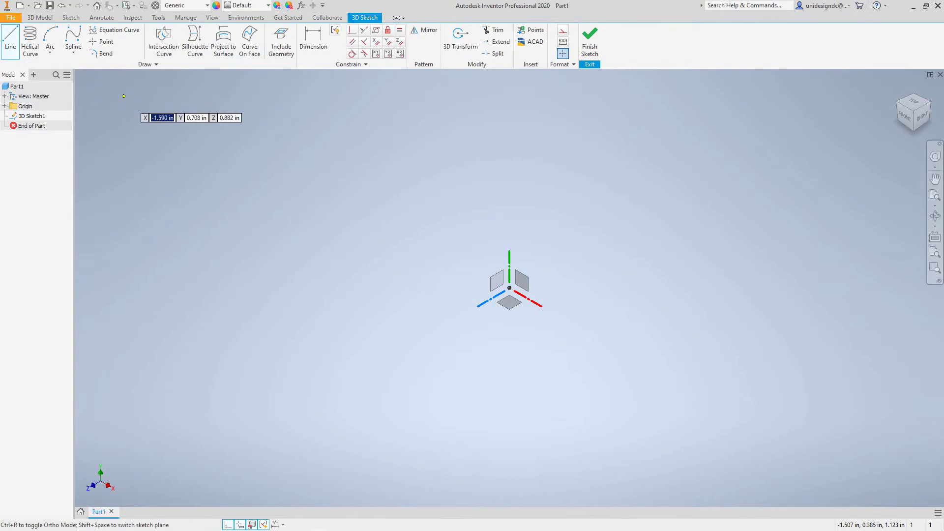
{"action": "left_click", "coordinate": [156, 64]}
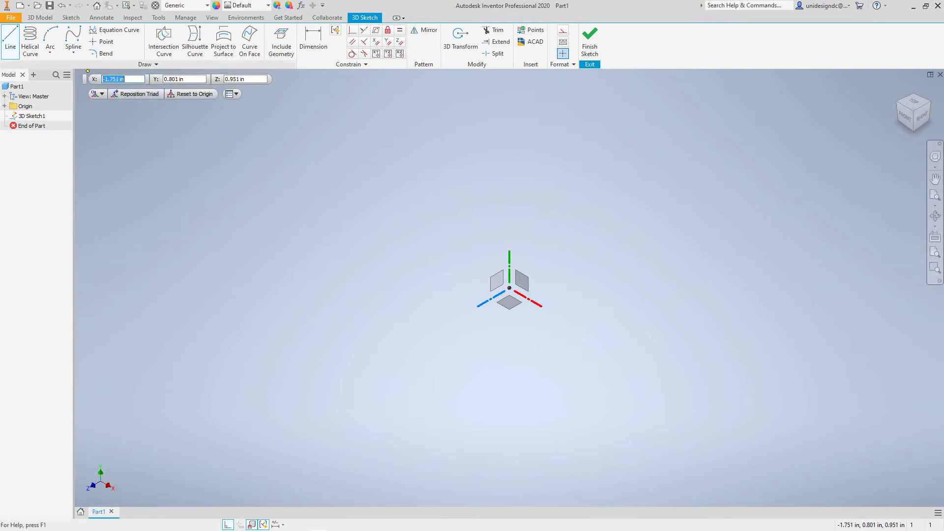
{"action": "type", "text": "0"}
{"action": "key", "text": "Tab"}
{"action": "type", "text": "0"}
{"action": "key", "text": "Tab"}
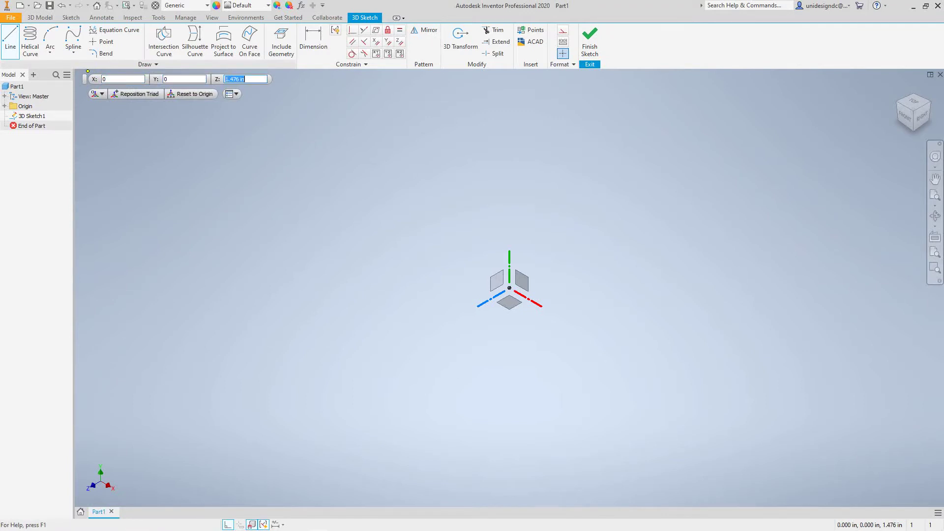
{"action": "type", "text": "0"}
{"action": "key", "text": "Return"}
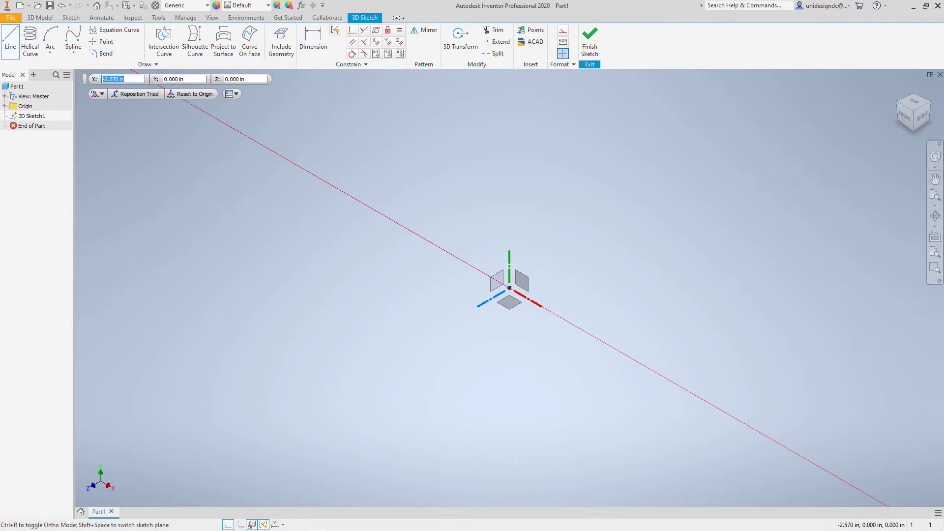
Draw the first line segment 12 in along X, with Y 0 and Z 0.
{"action": "type", "text": "12"}
{"action": "key", "text": "Tab"}
{"action": "type", "text": "0"}
{"action": "key", "text": "Tab"}
{"action": "type", "text": "0"}
{"action": "key", "text": "Return"}
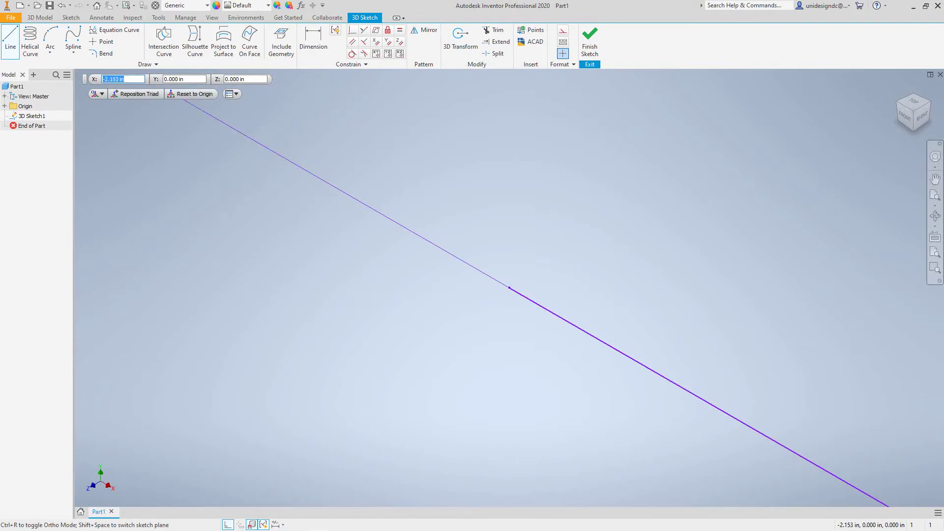
Continue the line with a 20 in segment along Z, entering X 0 and Y 0.
{"action": "type", "text": "0"}
{"action": "key", "text": "Tab"}
{"action": "type", "text": "0"}
{"action": "key", "text": "Tab"}
{"action": "type", "text": "20"}
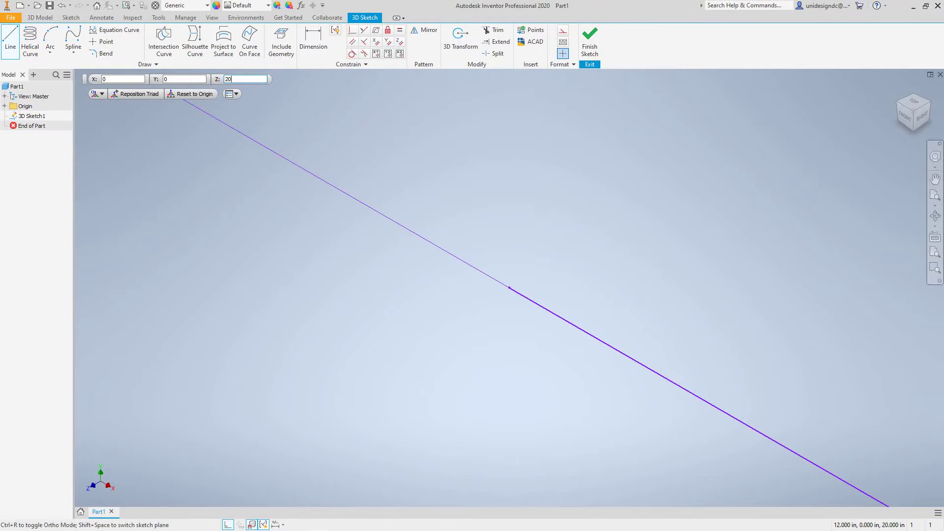
{"action": "key", "text": "Return"}
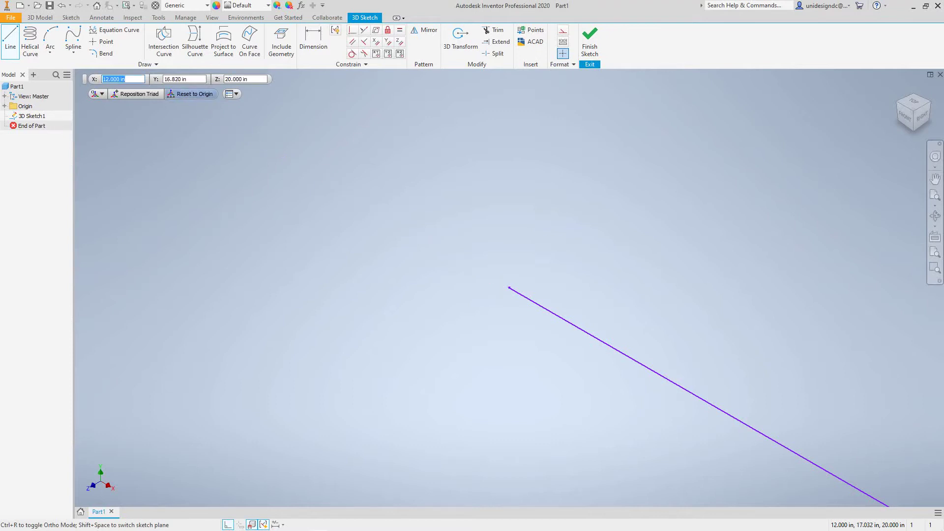
Add a vertical segment of 18 in along Y from the end of the 20 in segment, with X 0 and Z 0.
{"action": "left_click", "coordinate": [934, 195]}
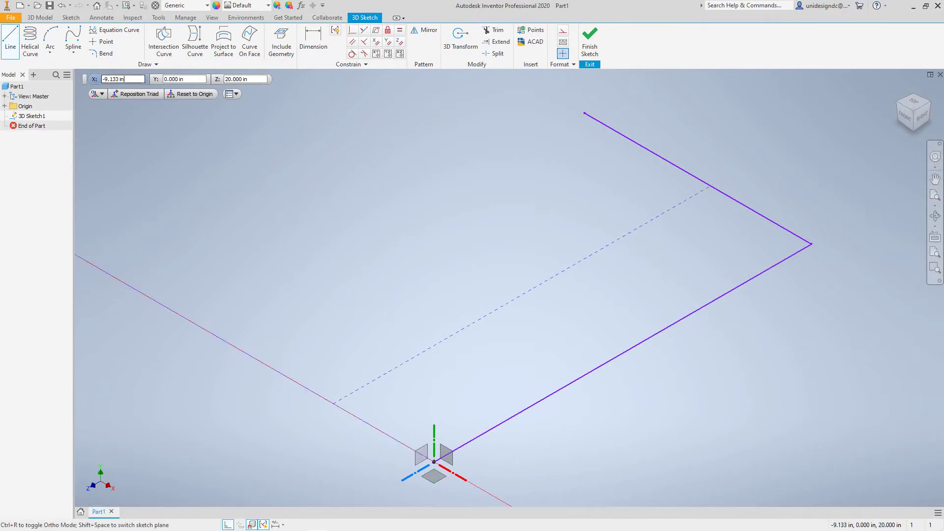
{"action": "left_click_drag", "start_coordinate": [125, 79], "coordinate": [100, 79]}
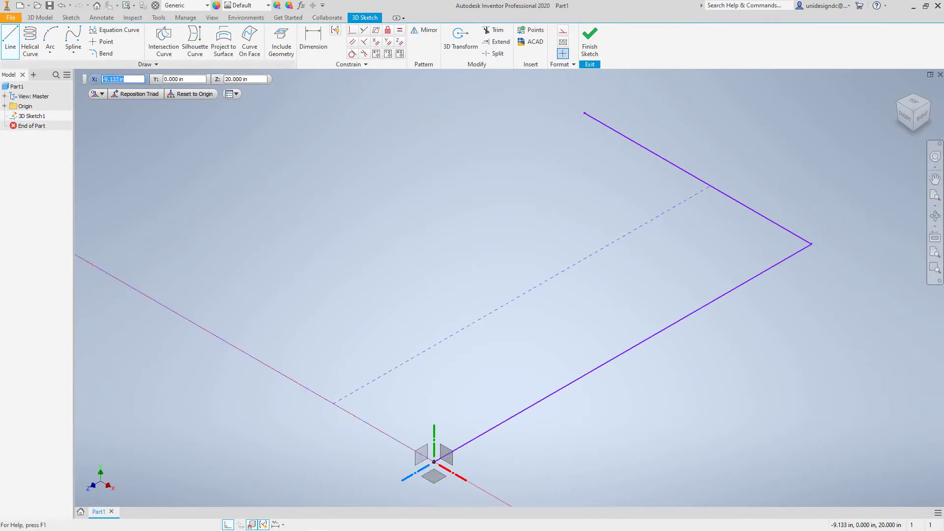
{"action": "type", "text": "018"}
{"action": "key", "text": "BackSpace"}
{"action": "key", "text": "BackSpace"}
{"action": "key", "text": "Tab"}
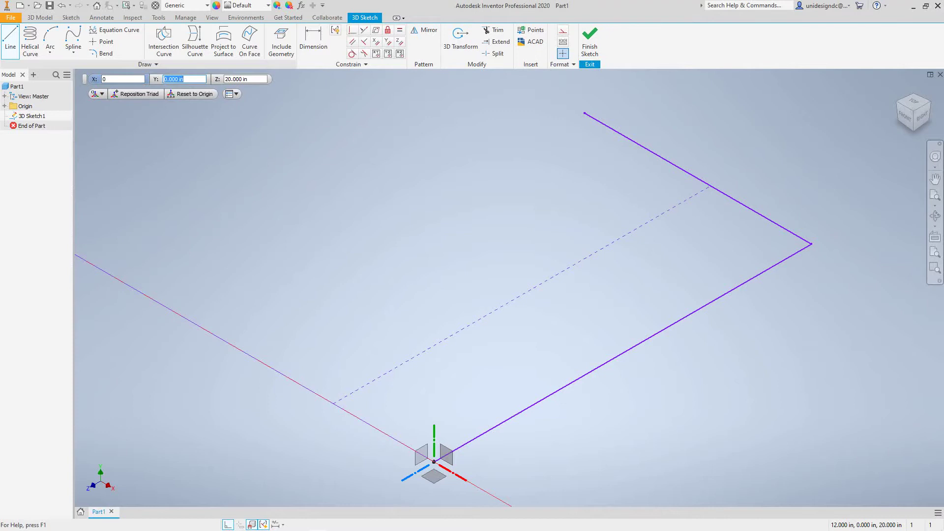
{"action": "type", "text": "18"}
{"action": "key", "text": "Tab"}
{"action": "type", "text": "0"}
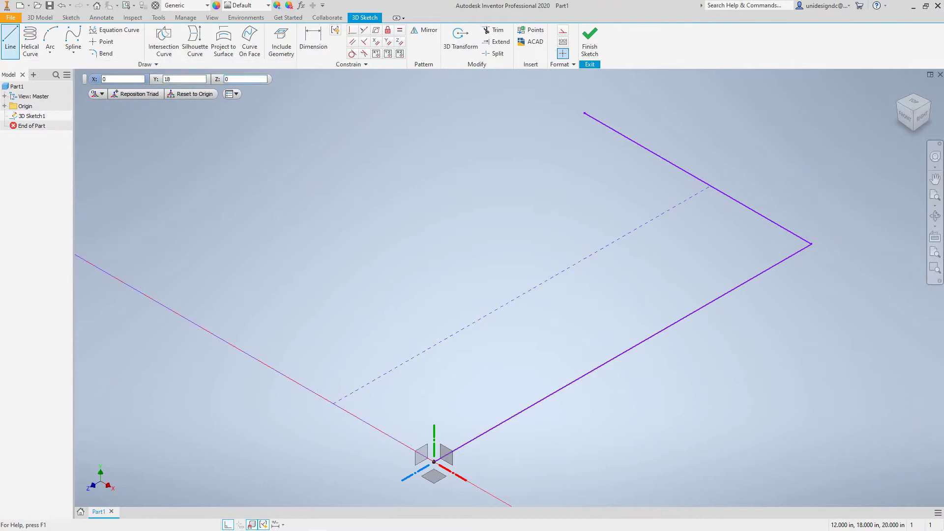
{"action": "key", "text": "Return"}
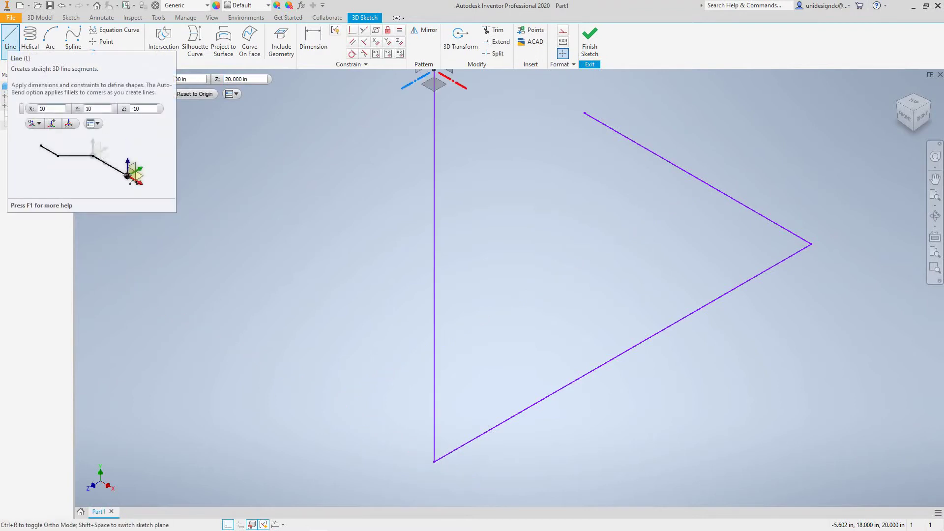
Add a segment of -22 in along Z from the top of the vertical line, with X 0 and Y 0.
{"action": "scroll", "coordinate": [375, 166], "scroll_direction": "down", "scroll_amount": 2}
{"action": "scroll", "coordinate": [375, 167], "scroll_direction": "up", "scroll_amount": 5}
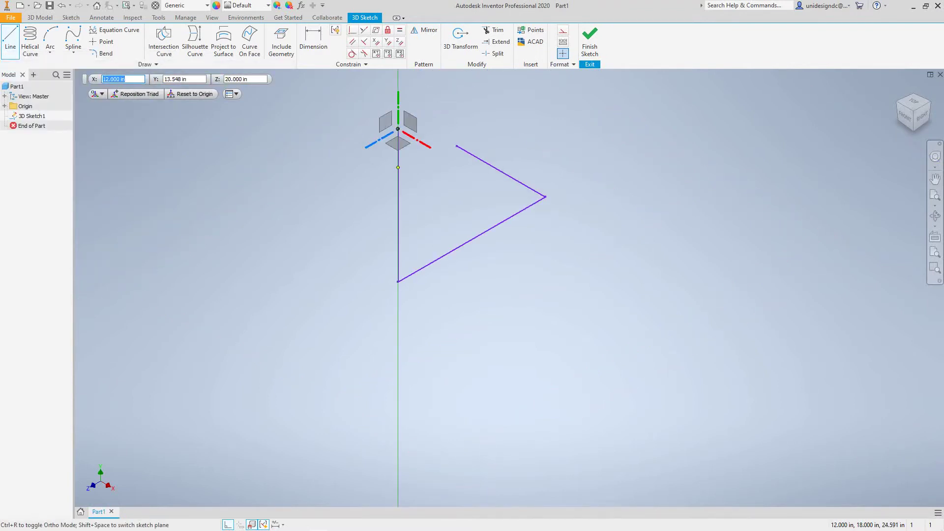
{"action": "middle_click_drag", "start_coordinate": [424, 169], "coordinate": [440, 246]}
{"action": "scroll", "coordinate": [439, 246], "scroll_direction": "up", "scroll_amount": 3}
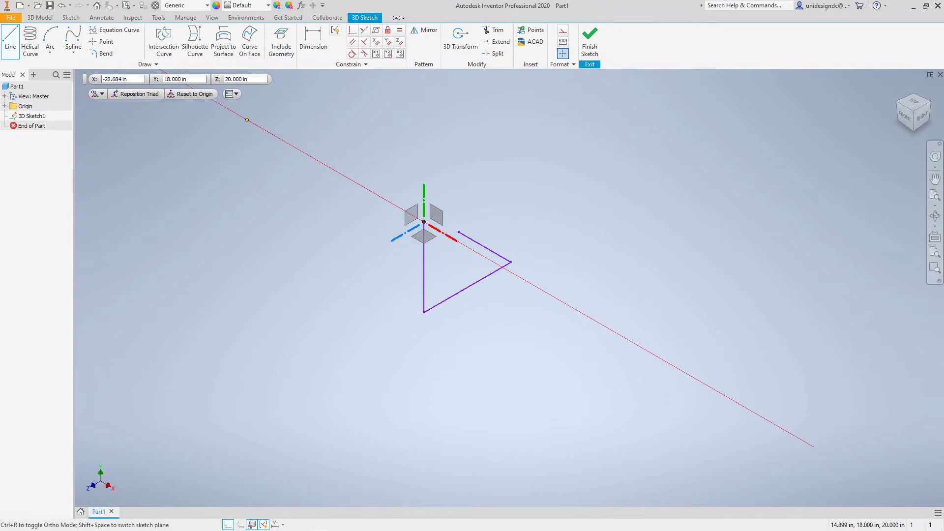
{"action": "left_click", "coordinate": [128, 79]}
{"action": "left_click_drag", "start_coordinate": [128, 80], "coordinate": [108, 79]}
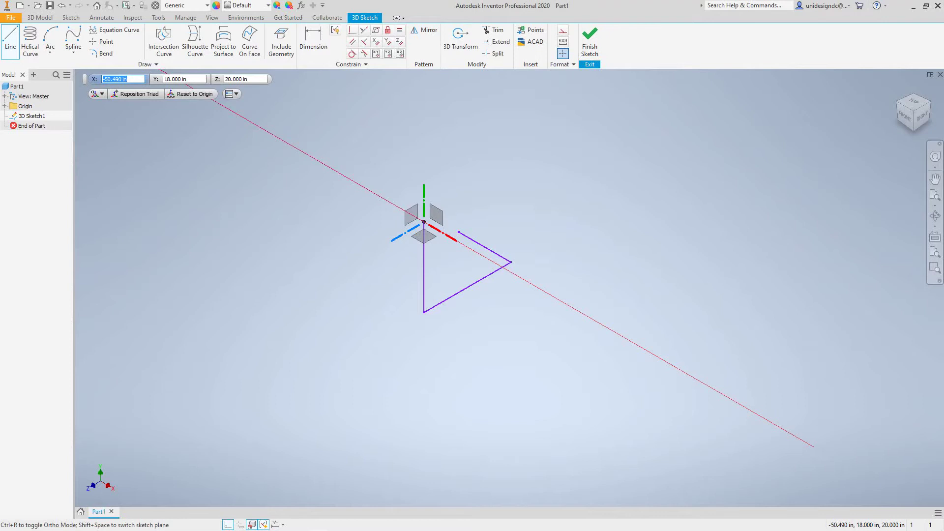
{"action": "type", "text": "0"}
{"action": "key", "text": "Tab"}
{"action": "type", "text": "0"}
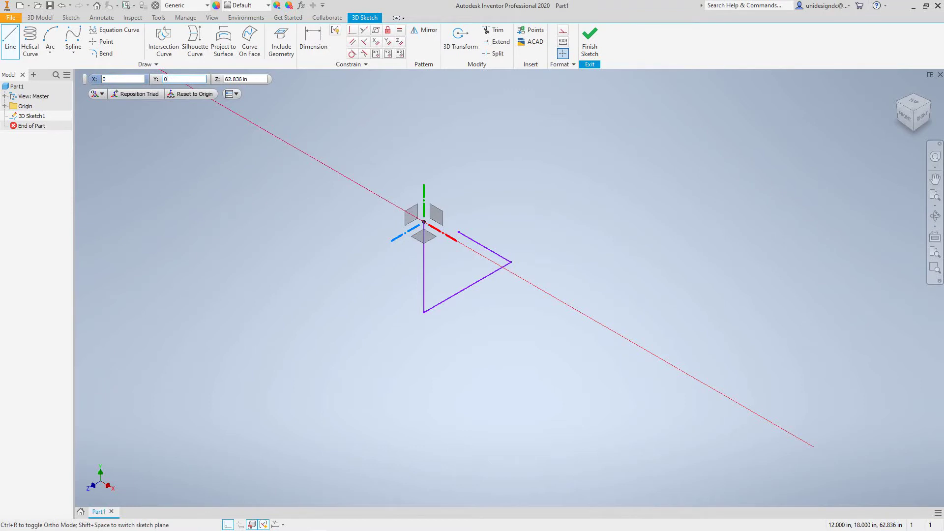
{"action": "key", "text": "Tab"}
{"action": "type", "text": "-22"}
{"action": "key", "text": "Return"}
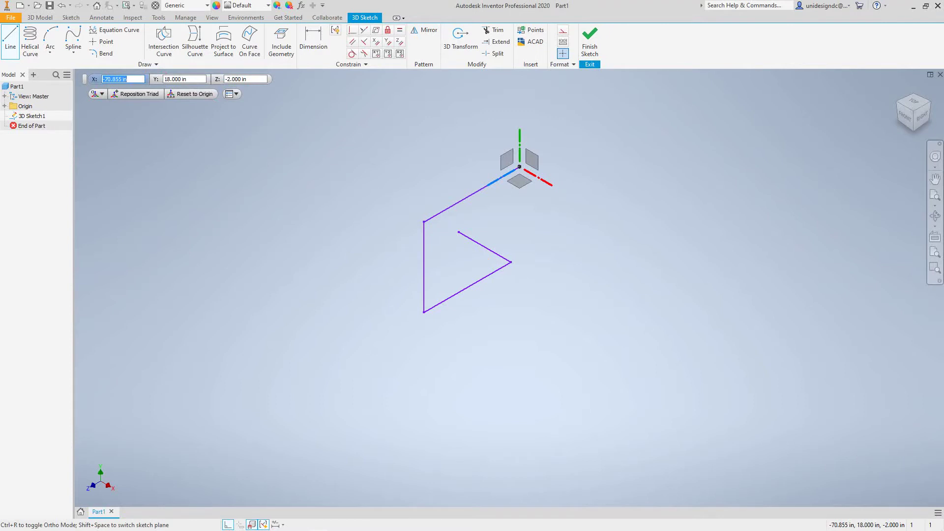
Add a second vertical segment of 18 in along Y at the rear endpoint, with X 0 and Z 0.
{"action": "type", "text": "0"}
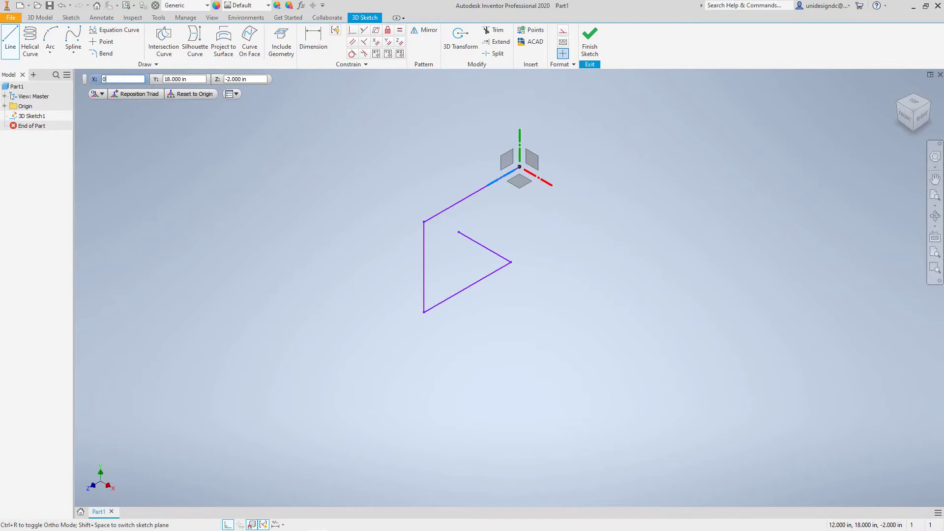
{"action": "key", "text": "Tab"}
{"action": "type", "text": "18"}
{"action": "key", "text": "Tab"}
{"action": "type", "text": "0"}
{"action": "key", "text": "Return"}
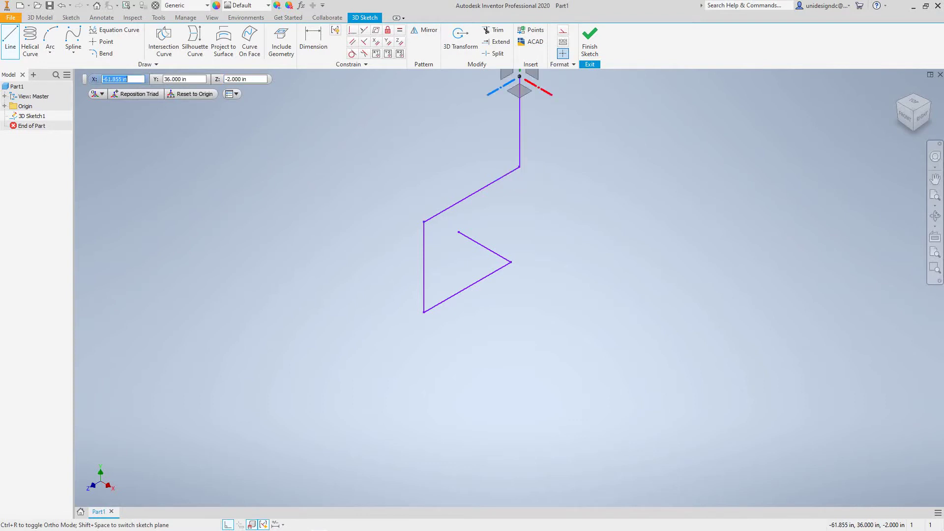
Add a final top segment of -12 in along X, with Y 0 and Z 0, and finish the line.
{"action": "type", "text": "-12"}
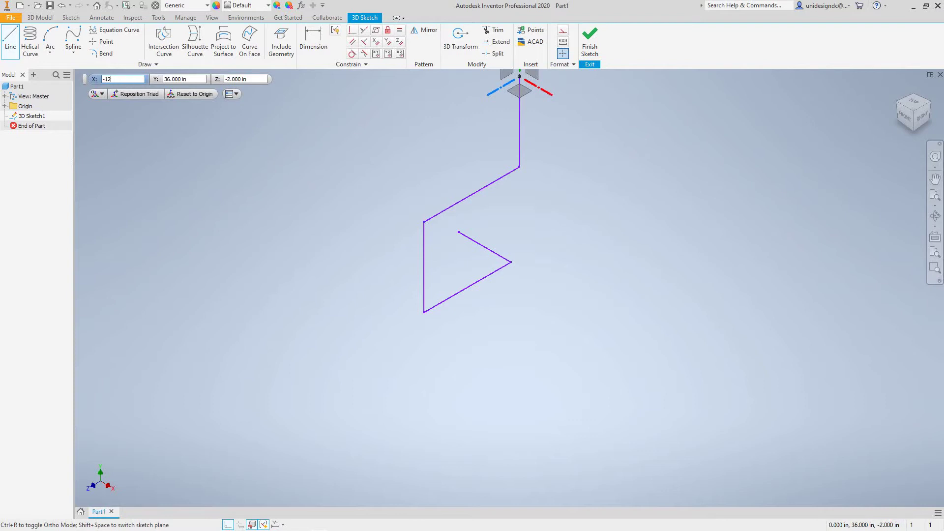
{"action": "key", "text": "Tab"}
{"action": "type", "text": "0"}
{"action": "key", "text": "Tab"}
{"action": "type", "text": "0"}
{"action": "key", "text": "Return"}
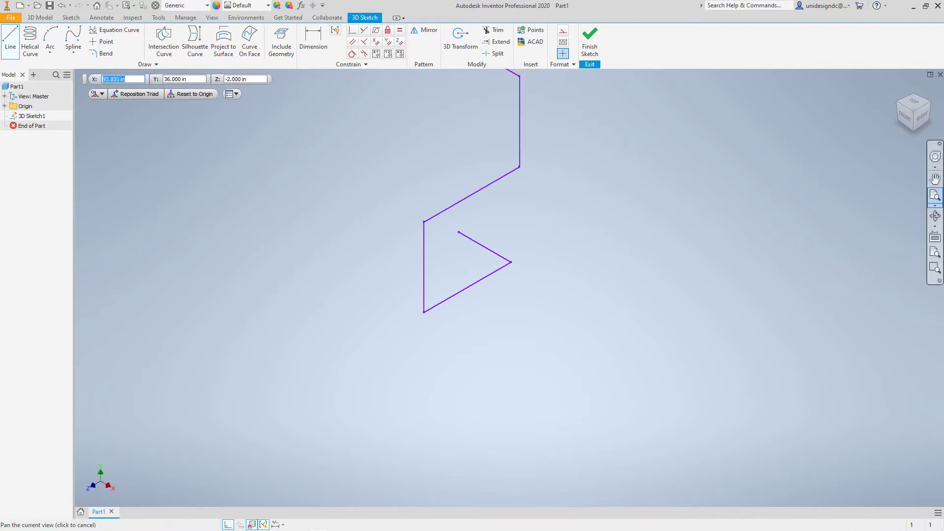
{"action": "left_click", "coordinate": [934, 195]}
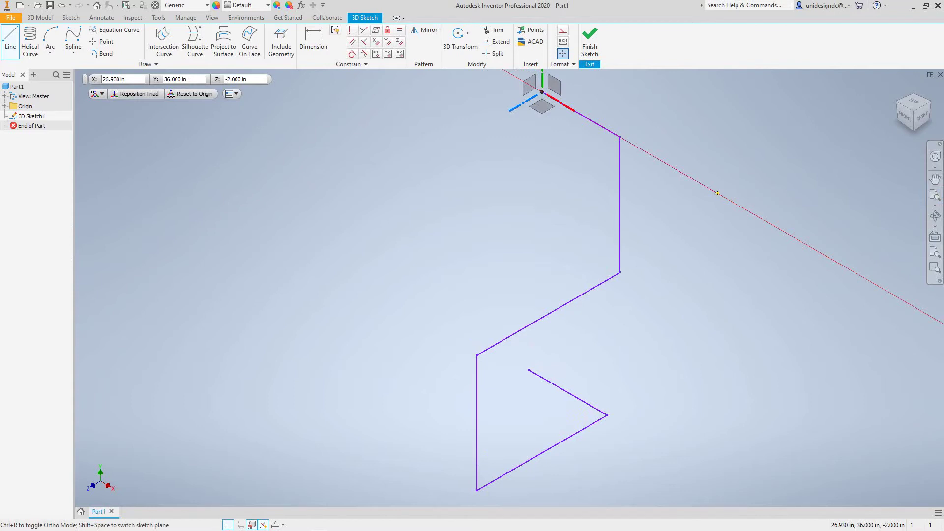
{"action": "scroll", "coordinate": [717, 193], "scroll_direction": "down", "scroll_amount": 3}
{"action": "right_click", "coordinate": [701, 205]}
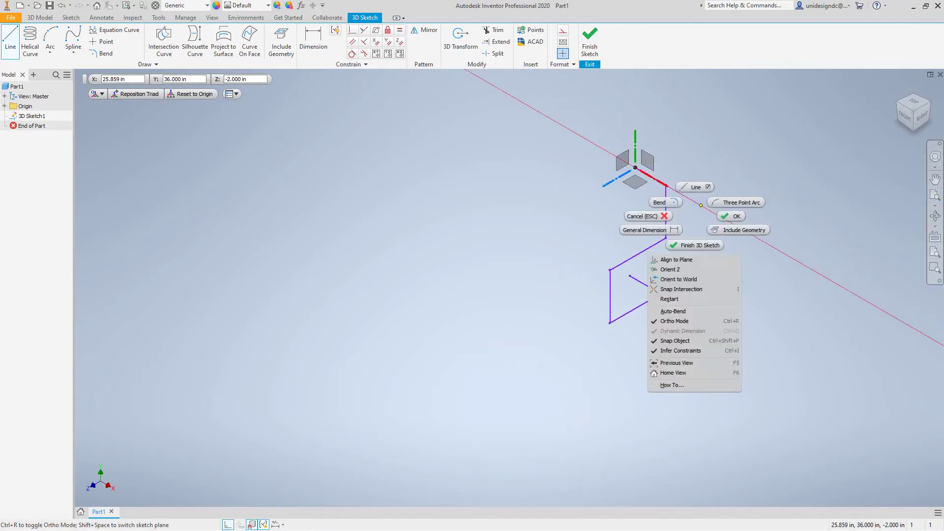
{"action": "left_click", "coordinate": [732, 217]}
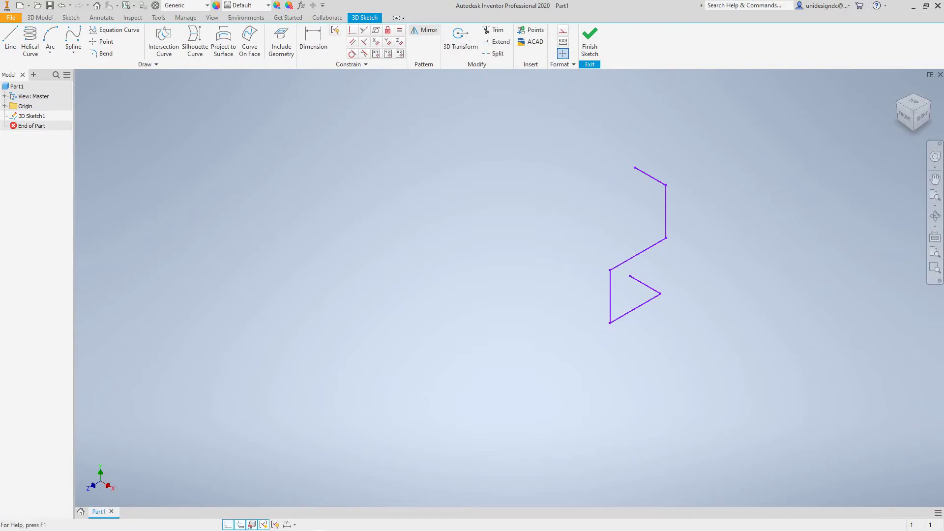
Mirror all the sketched line segments about the YZ Plane.
{"action": "left_click", "coordinate": [423, 30]}
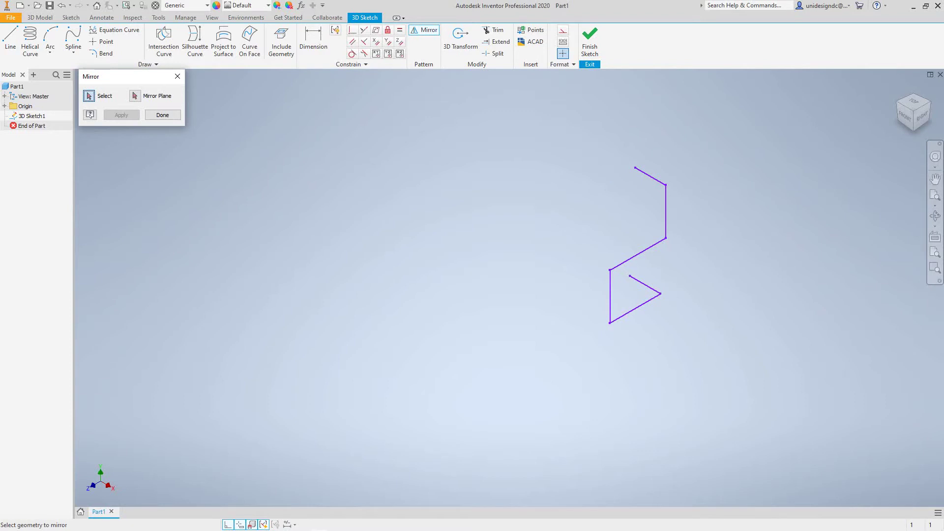
{"action": "left_click_drag", "start_coordinate": [597, 150], "coordinate": [701, 348]}
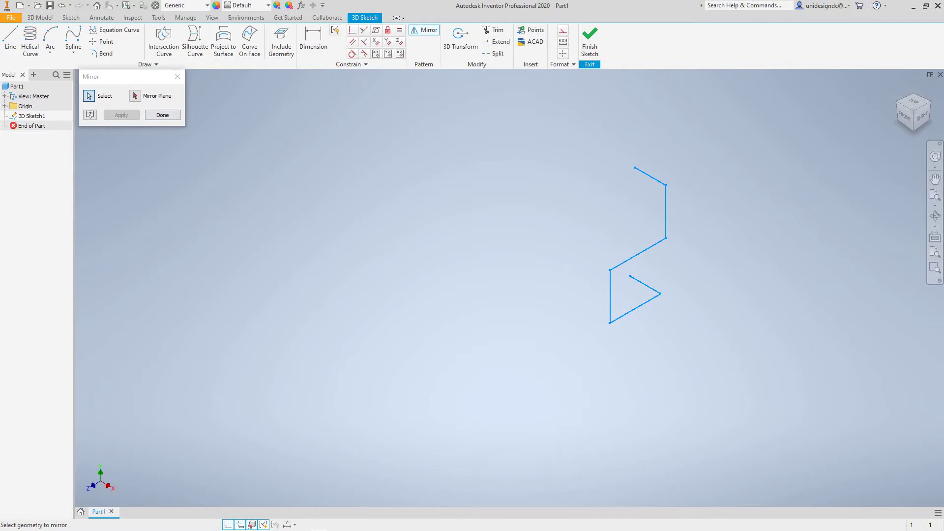
{"action": "left_click", "coordinate": [134, 95]}
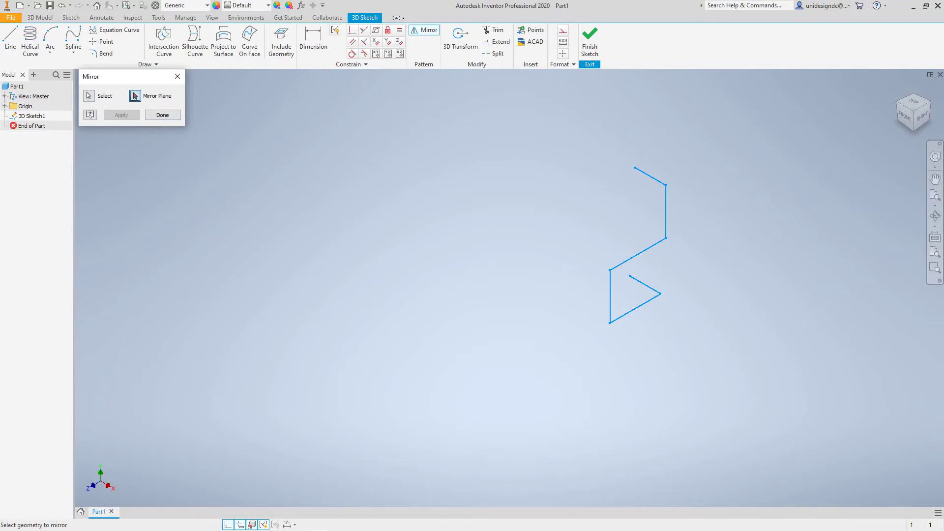
{"action": "left_click", "coordinate": [4, 106]}
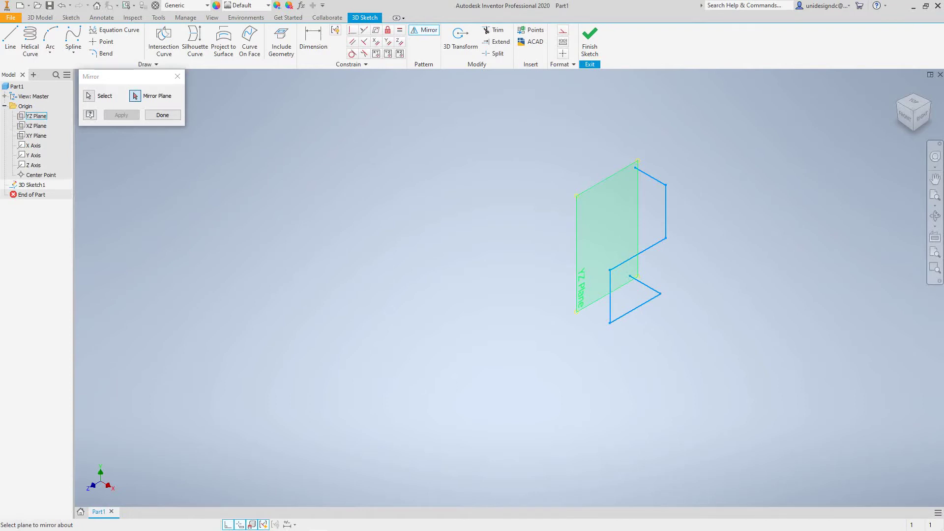
{"action": "left_click", "coordinate": [36, 116]}
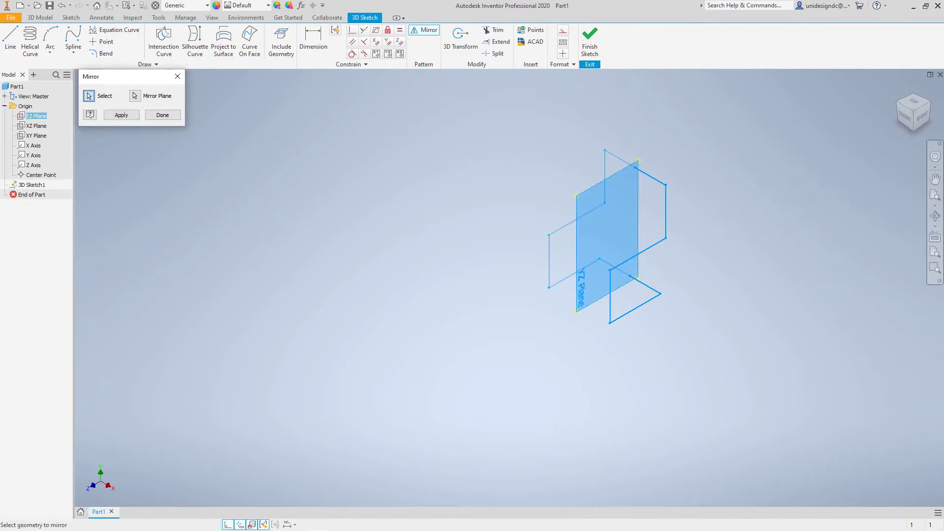
{"action": "left_click", "coordinate": [121, 115]}
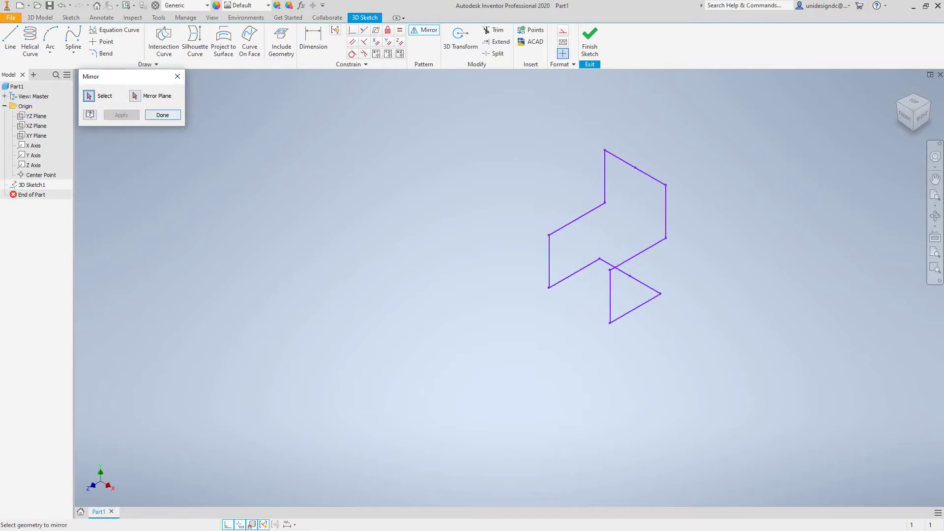
Close the mirror operation and bend the three upper corners on the frame's right side with a 3 in radius.
{"action": "left_click", "coordinate": [163, 115]}
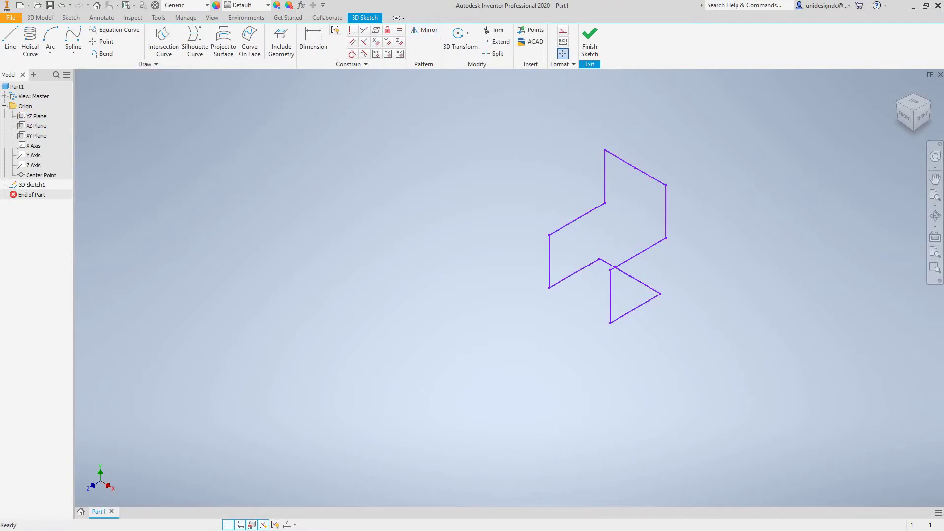
{"action": "left_click", "coordinate": [934, 195]}
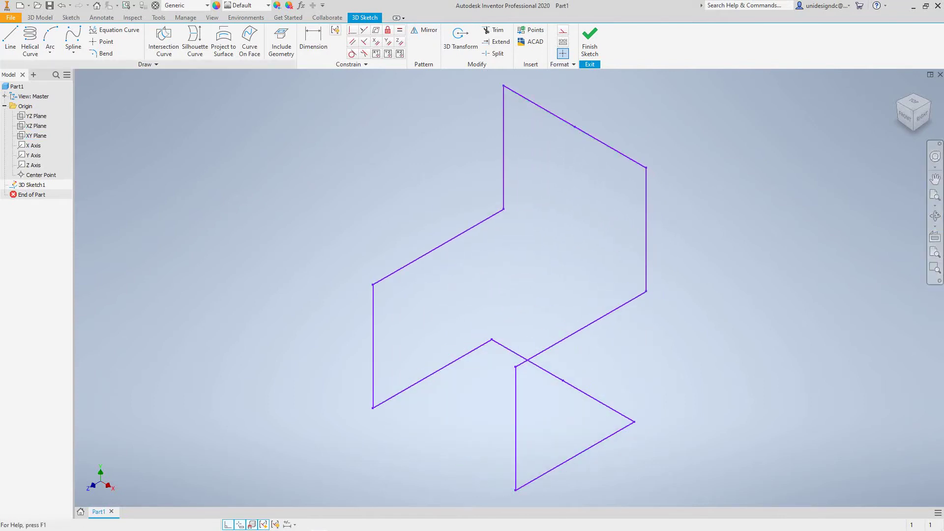
{"action": "left_click", "coordinate": [101, 53]}
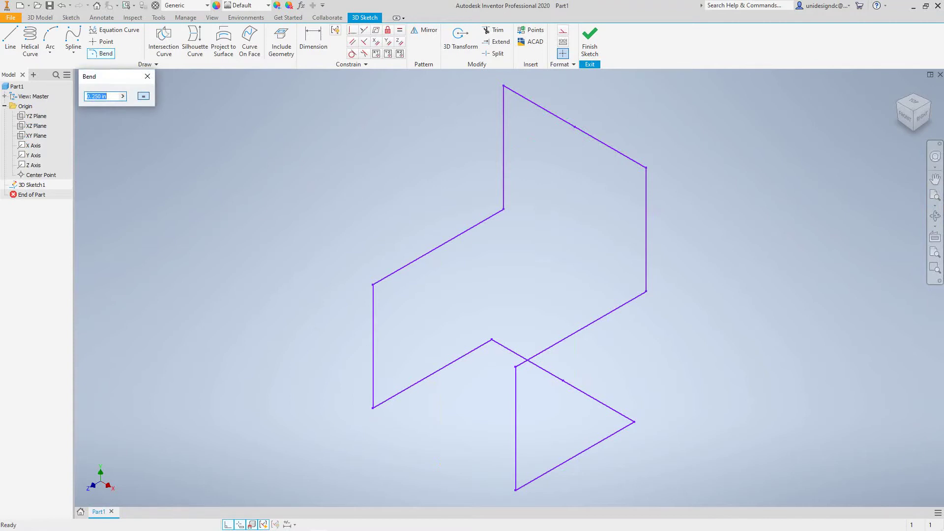
{"action": "type", "text": "3"}
{"action": "key", "text": "Return"}
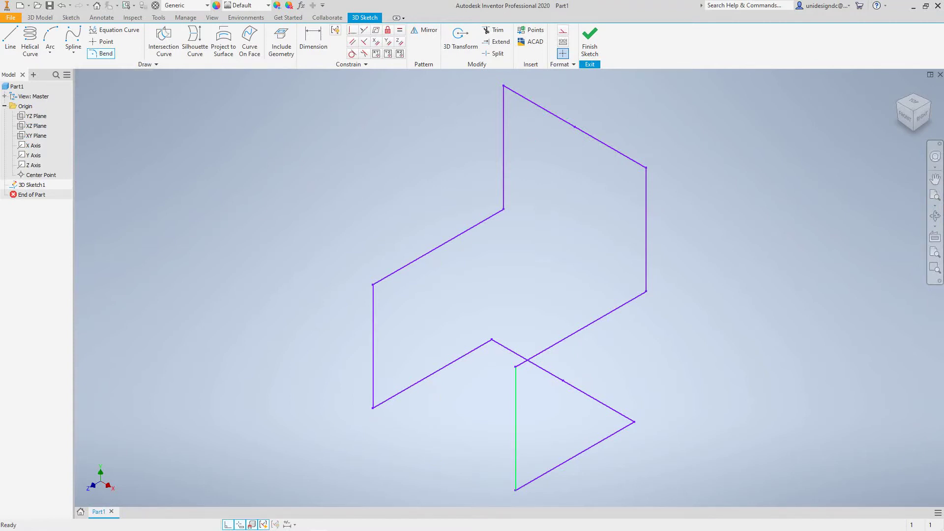
{"action": "left_click", "coordinate": [515, 413]}
{"action": "left_click", "coordinate": [565, 337]}
{"action": "left_click", "coordinate": [590, 323]}
{"action": "left_click", "coordinate": [645, 231]}
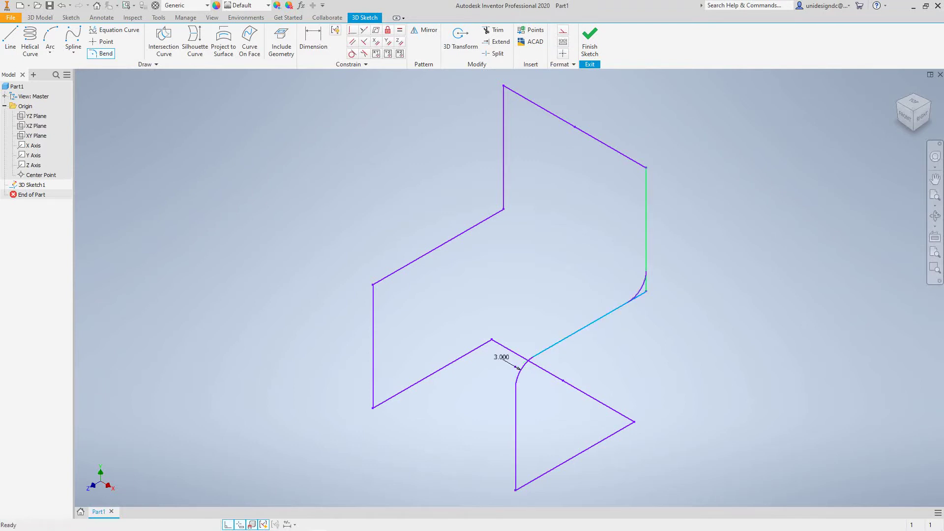
{"action": "left_click", "coordinate": [646, 220]}
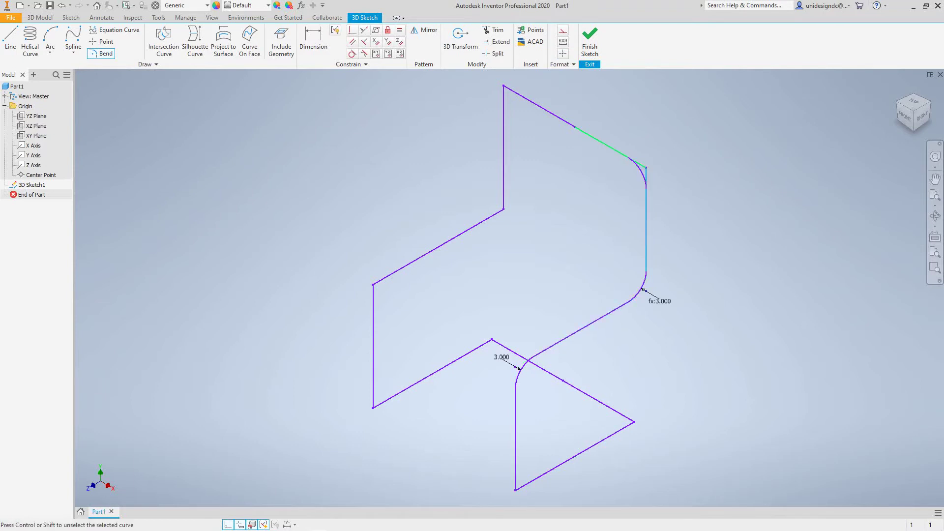
{"action": "left_click", "coordinate": [606, 144]}
Add 3 in bends to the three upper corners on the frame's left side.
{"action": "left_click", "coordinate": [539, 106]}
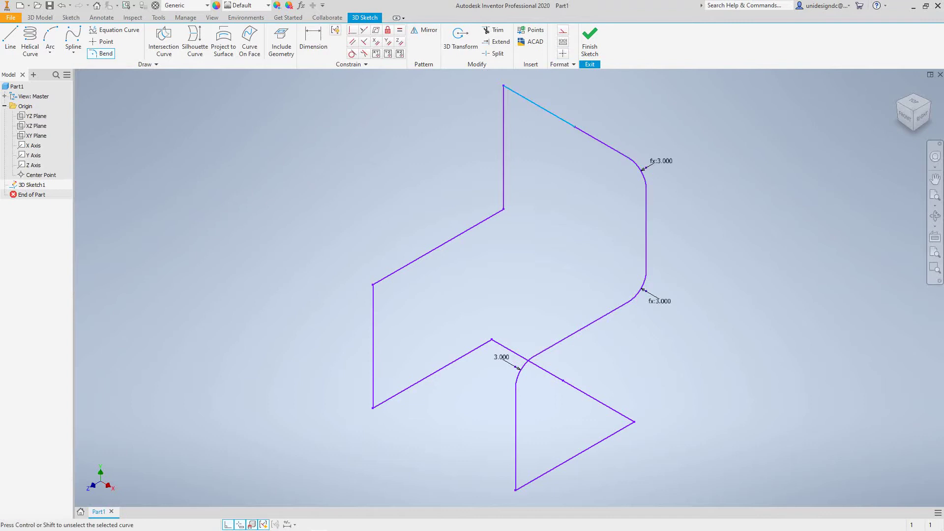
{"action": "left_click", "coordinate": [503, 143]}
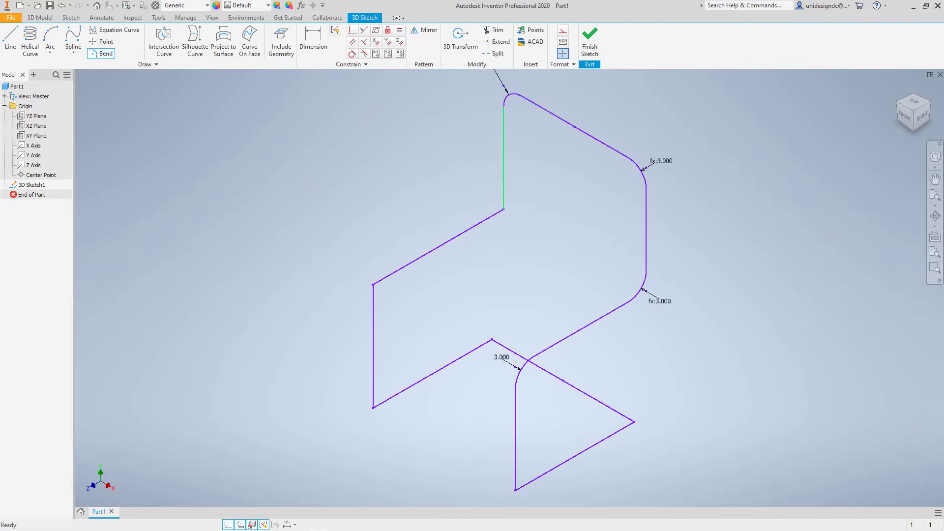
{"action": "left_click", "coordinate": [503, 157]}
{"action": "left_click", "coordinate": [430, 251]}
{"action": "left_click", "coordinate": [421, 257]}
{"action": "left_click", "coordinate": [373, 339]}
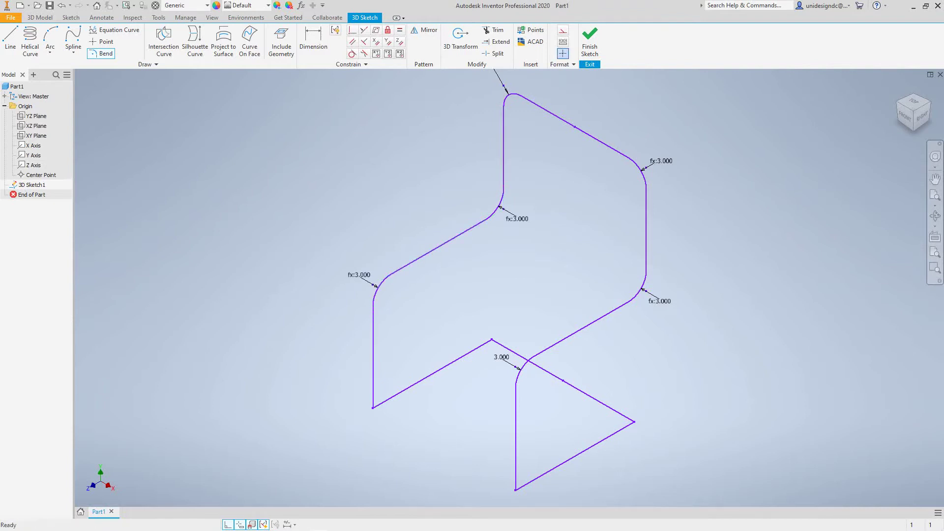
Add 3 in bends to the four base corners of the frame and finish the Bend command.
{"action": "left_click", "coordinate": [373, 360]}
{"action": "left_click", "coordinate": [432, 373]}
{"action": "left_click", "coordinate": [457, 360]}
{"action": "left_click", "coordinate": [516, 354]}
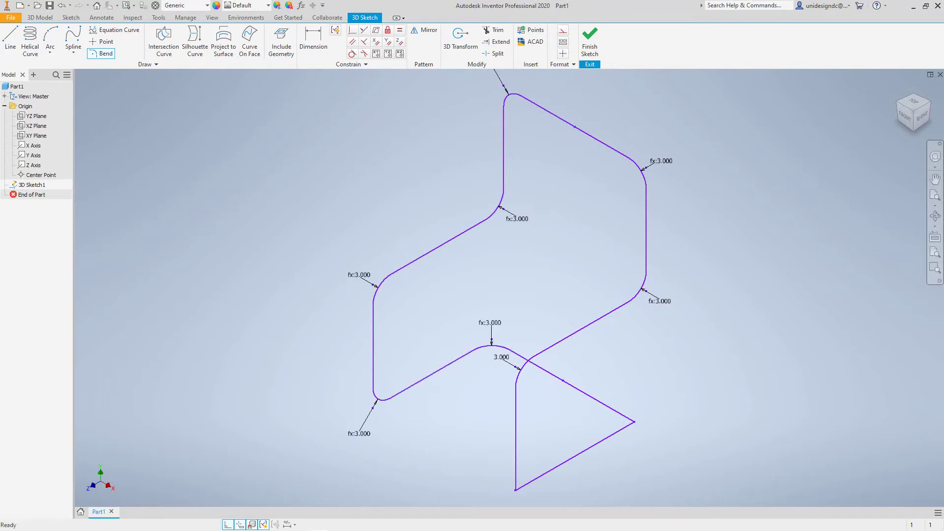
{"action": "left_click", "coordinate": [600, 402]}
{"action": "left_click", "coordinate": [593, 446]}
{"action": "left_click", "coordinate": [565, 462]}
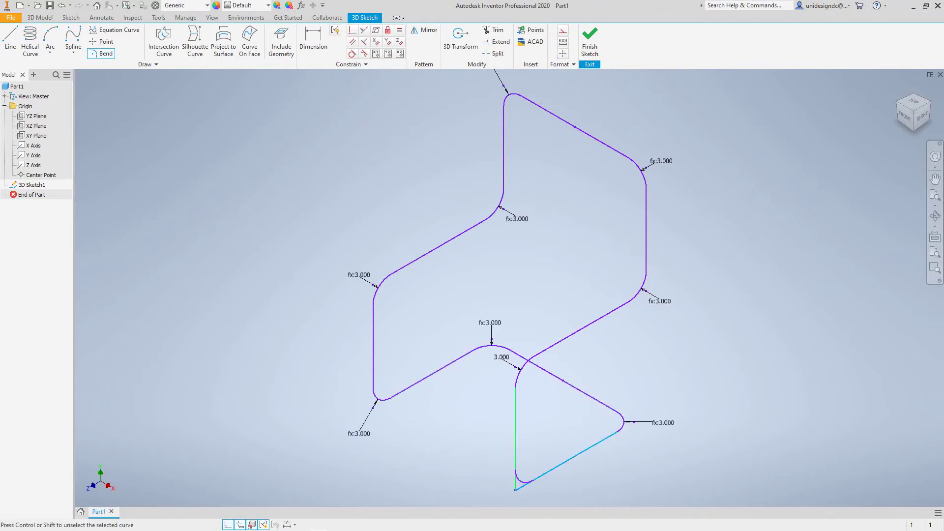
{"action": "left_click", "coordinate": [516, 440]}
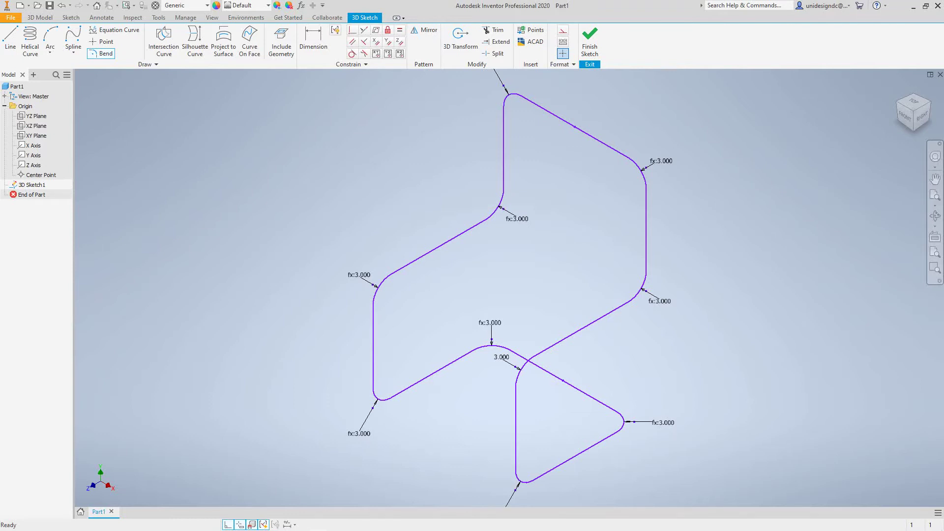
{"action": "scroll", "coordinate": [486, 435], "scroll_direction": "down", "scroll_amount": 3}
{"action": "scroll", "coordinate": [486, 435], "scroll_direction": "up", "scroll_amount": 5}
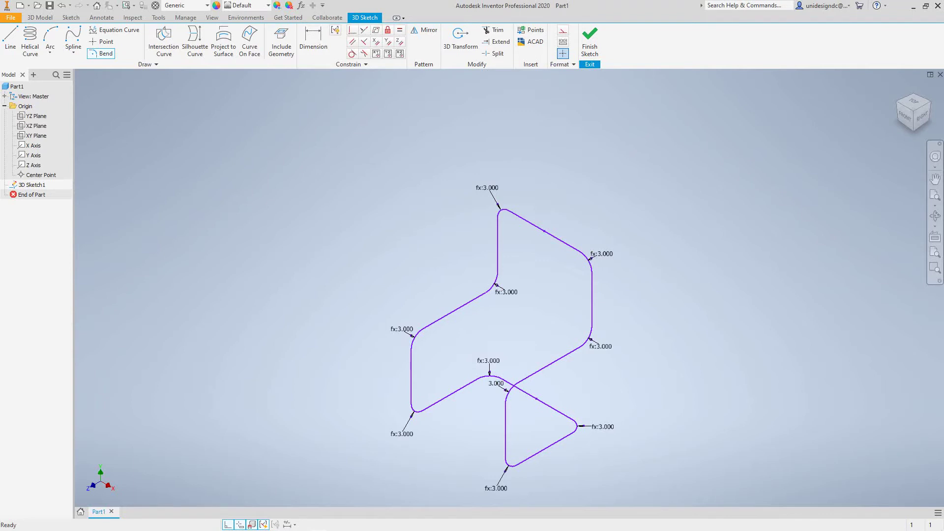
{"action": "right_click", "coordinate": [523, 325]}
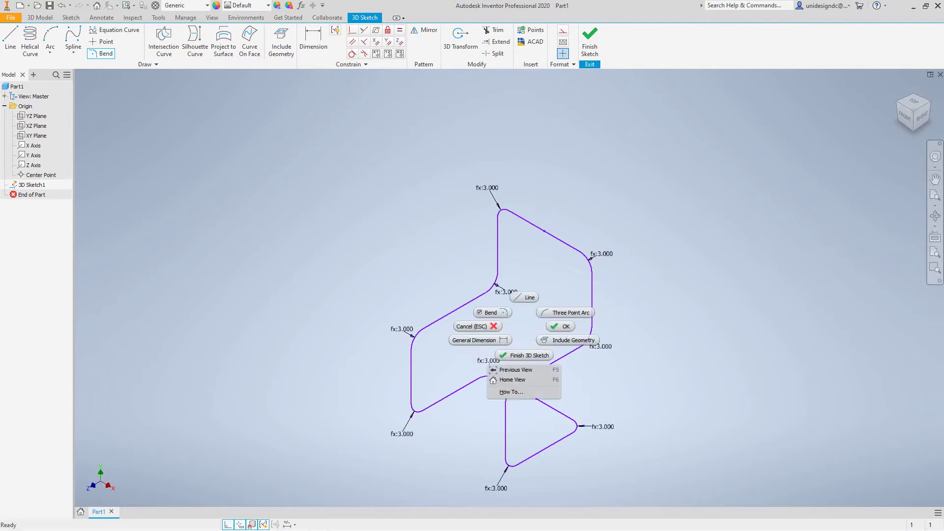
{"action": "left_click", "coordinate": [560, 326]}
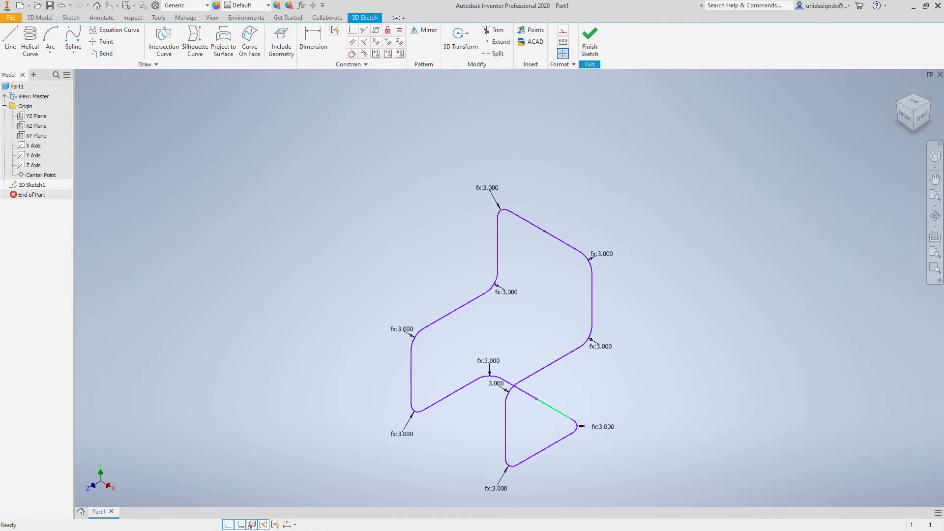
Apply a Fix constraint to the point at the middle of the base's rear crossbar.
{"action": "scroll", "coordinate": [534, 427], "scroll_direction": "up", "scroll_amount": 4}
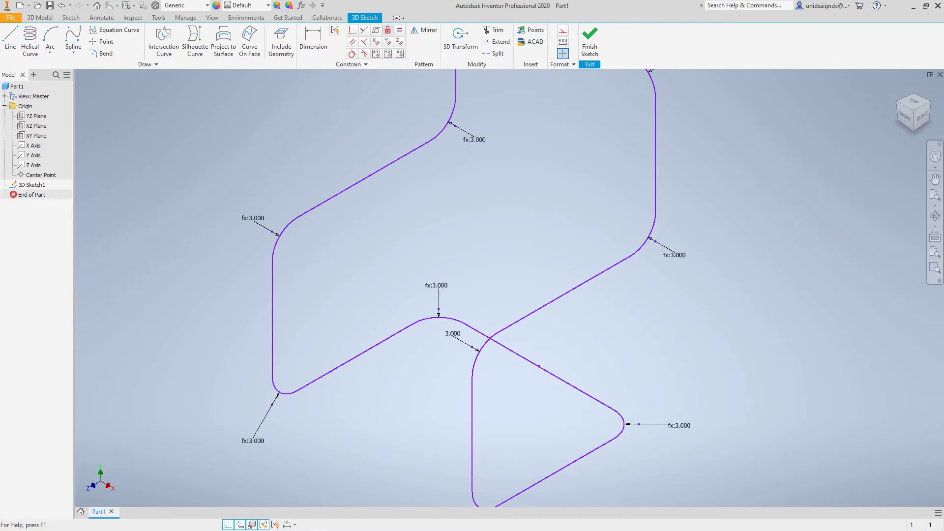
{"action": "left_click", "coordinate": [388, 30]}
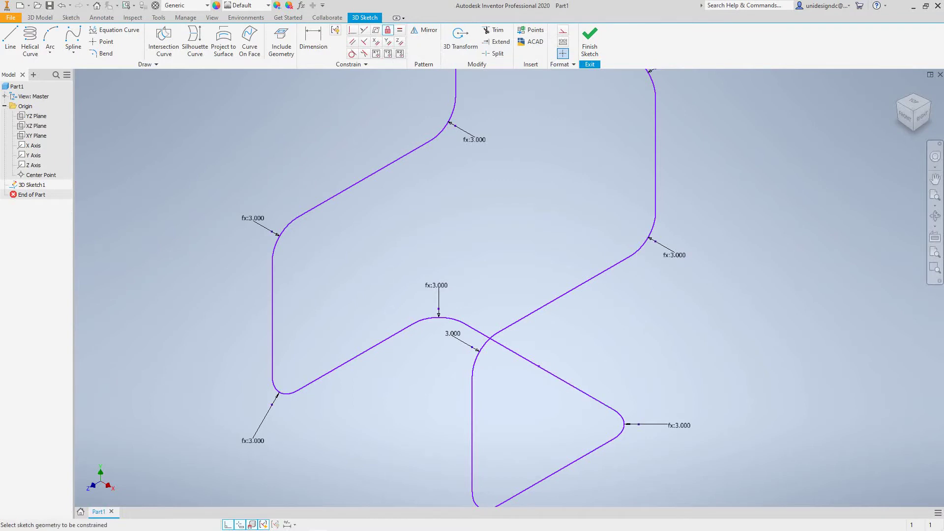
{"action": "scroll", "coordinate": [546, 380], "scroll_direction": "up", "scroll_amount": 6}
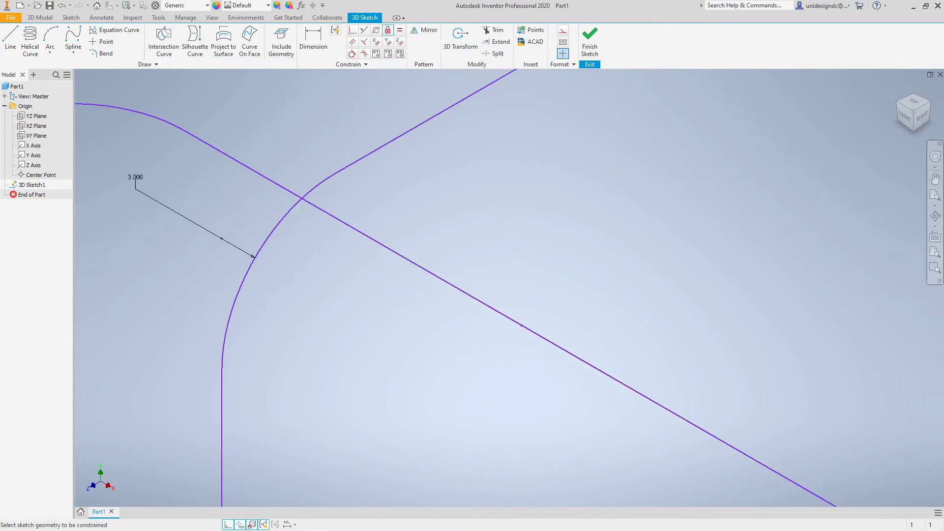
{"action": "left_click", "coordinate": [521, 324]}
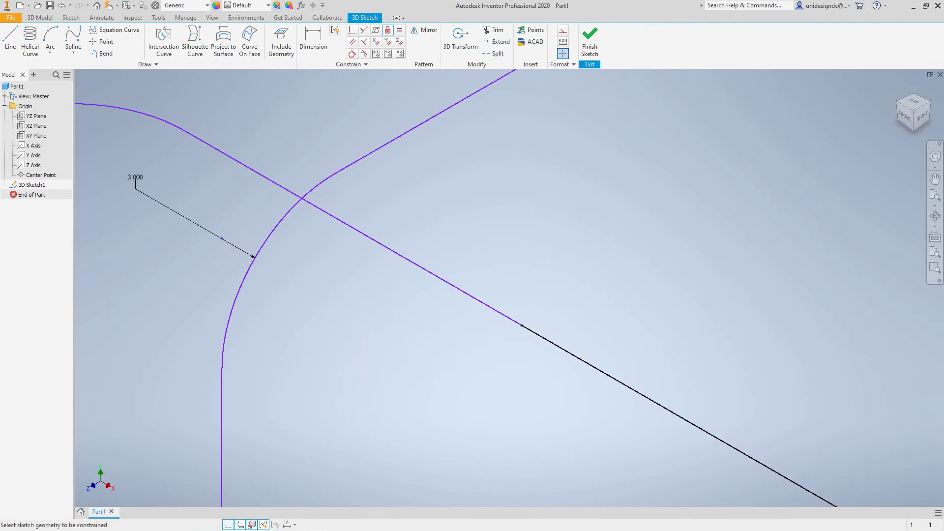
{"action": "scroll", "coordinate": [484, 371], "scroll_direction": "up", "scroll_amount": 3}
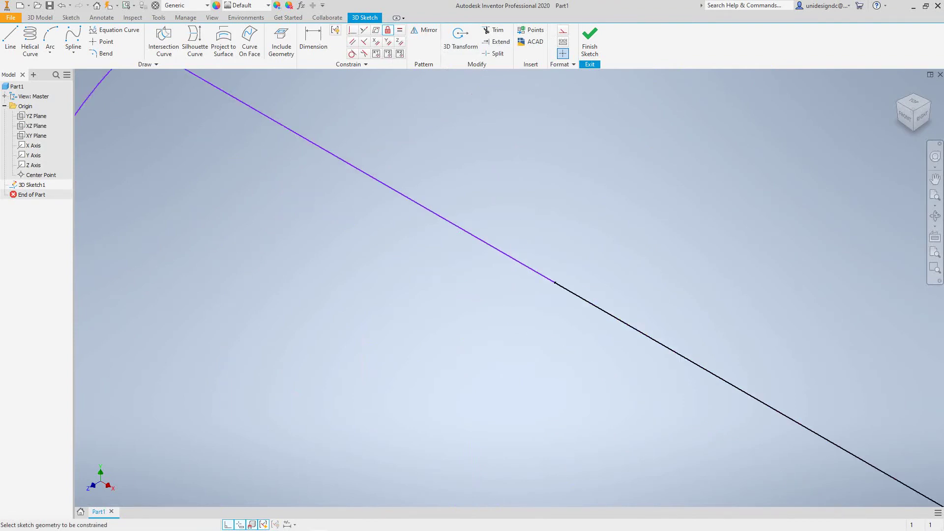
{"action": "scroll", "coordinate": [483, 373], "scroll_direction": "down", "scroll_amount": 12}
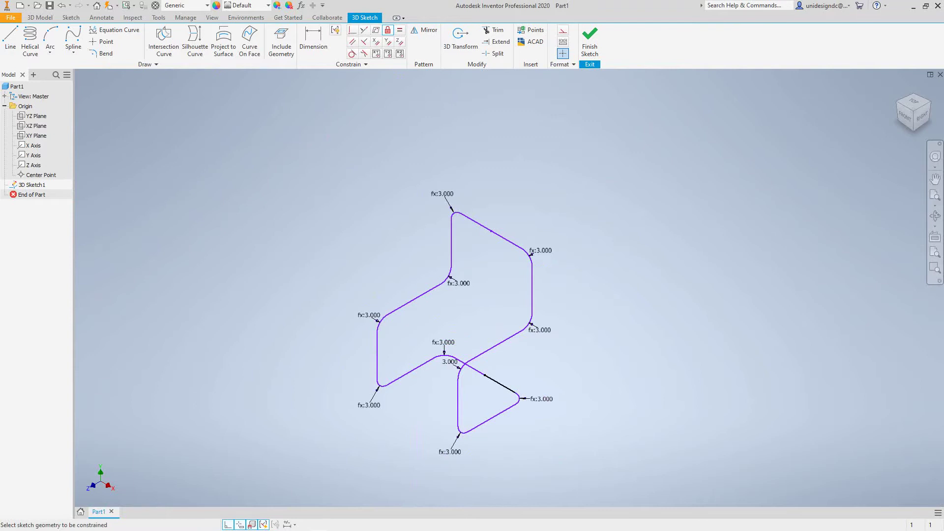
Dimension the lengths of the right base segment and the right half of the base's rear crossbar.
{"action": "key", "text": "d"}
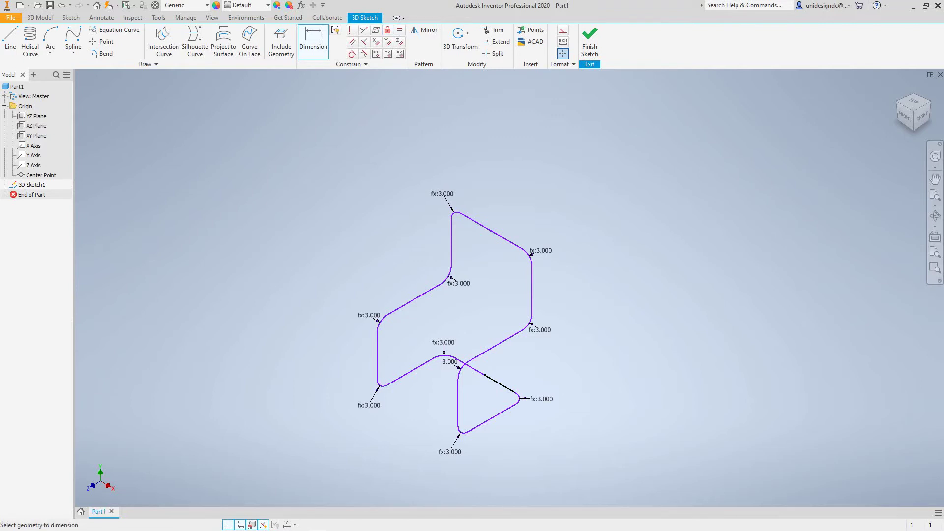
{"action": "scroll", "coordinate": [492, 449], "scroll_direction": "up", "scroll_amount": 5}
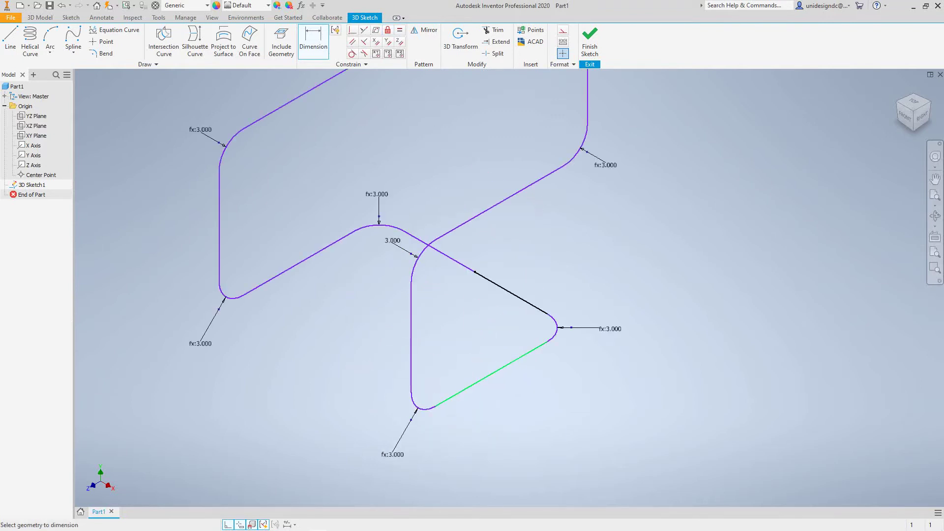
{"action": "left_click", "coordinate": [491, 374]}
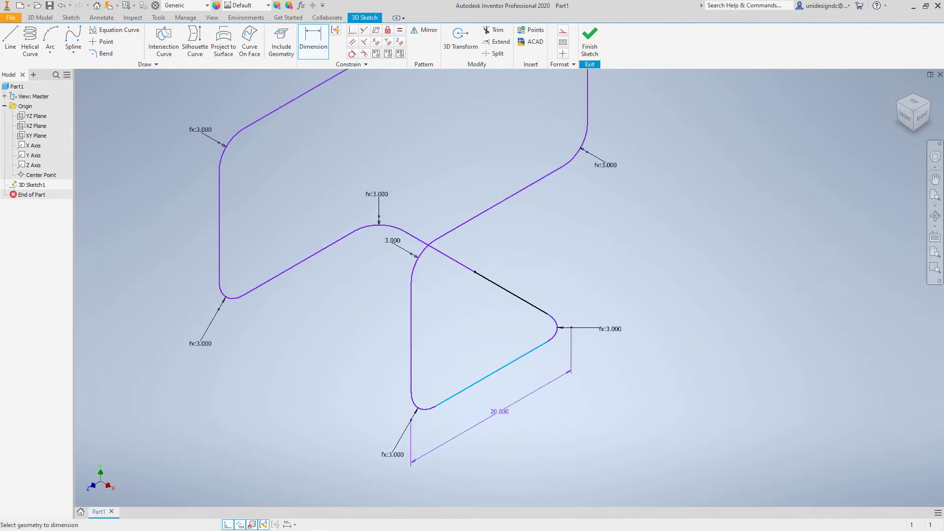
{"action": "left_click", "coordinate": [499, 412]}
{"action": "left_click", "coordinate": [517, 296]}
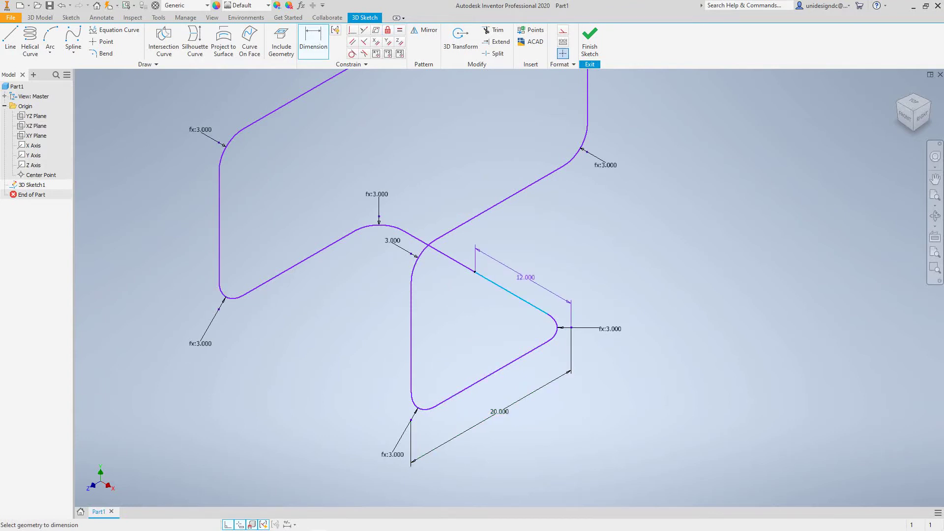
{"action": "left_click", "coordinate": [539, 267]}
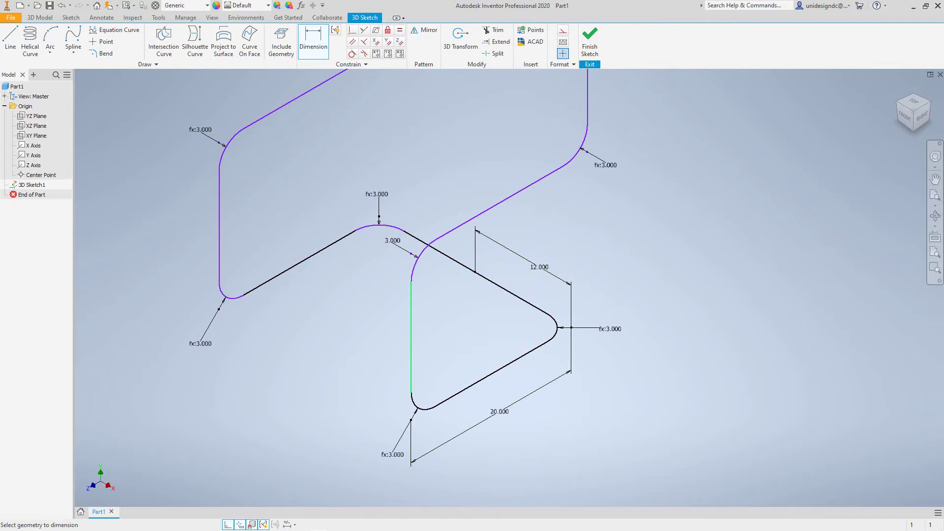
Dimension the lengths of the right front vertical leg and the right seat segment.
{"action": "left_click", "coordinate": [411, 339]}
{"action": "left_click", "coordinate": [389, 340]}
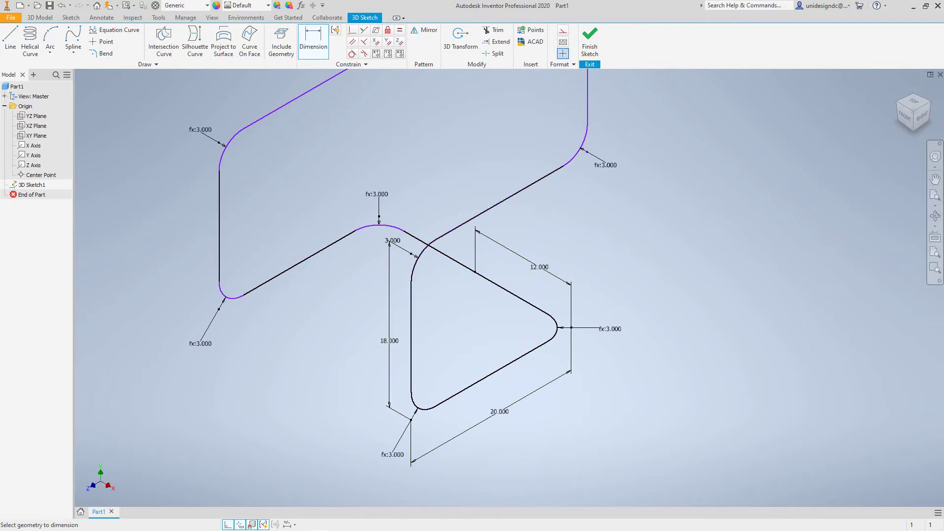
{"action": "scroll", "coordinate": [445, 324], "scroll_direction": "down", "scroll_amount": 3}
{"action": "left_click", "coordinate": [478, 245]}
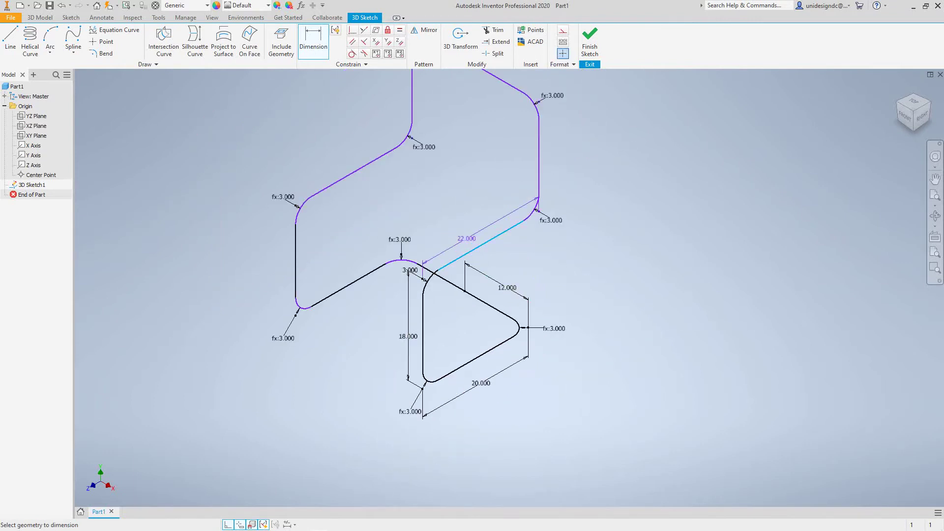
{"action": "left_click", "coordinate": [466, 230]}
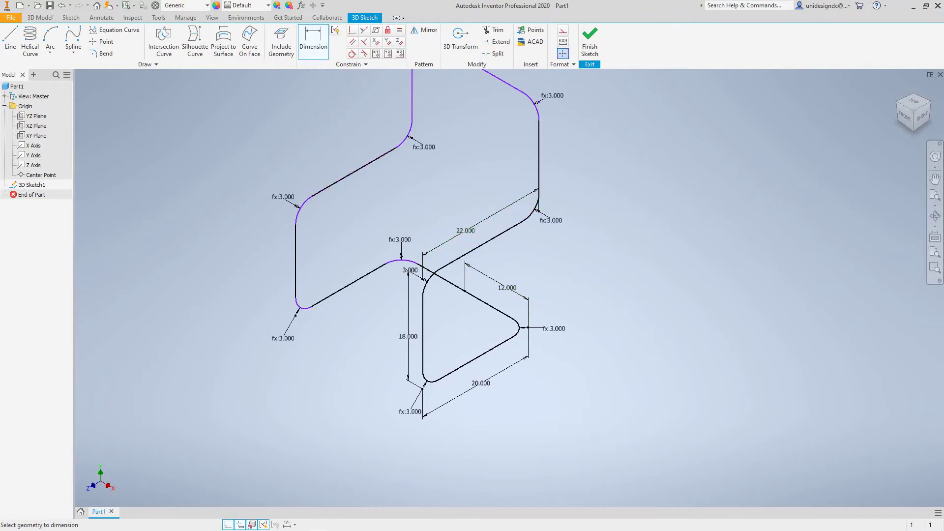
Dimension the lengths of the right backrest vertical and the right half of the top crossbar.
{"action": "middle_click_drag", "start_coordinate": [466, 231], "coordinate": [461, 273]}
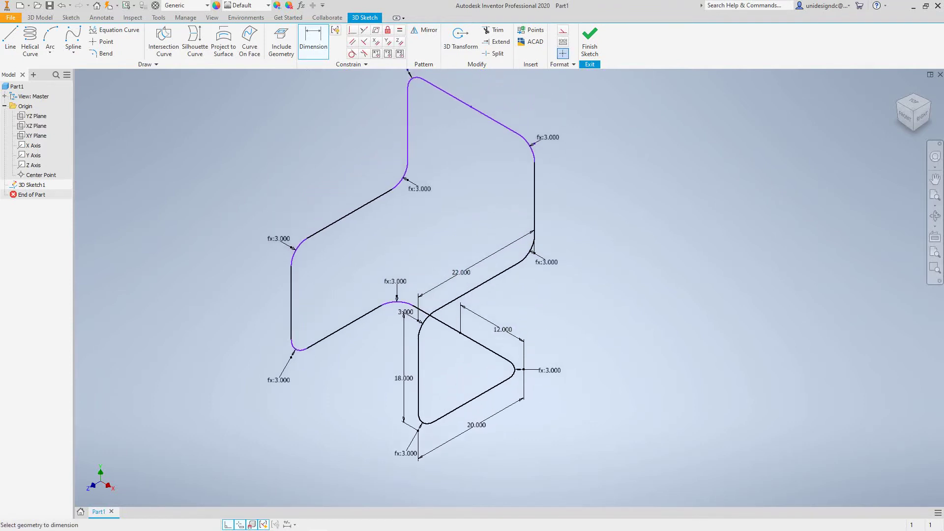
{"action": "left_click", "coordinate": [534, 197]}
{"action": "left_click", "coordinate": [568, 202]}
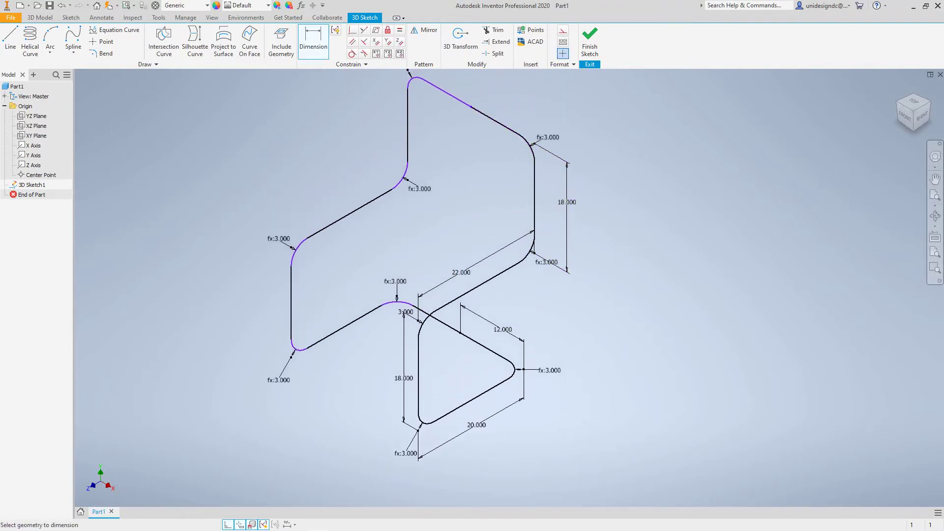
{"action": "left_click", "coordinate": [494, 121]}
{"action": "left_click", "coordinate": [508, 98]}
{"action": "scroll", "coordinate": [597, 251], "scroll_direction": "down", "scroll_amount": 3}
{"action": "scroll", "coordinate": [610, 251], "scroll_direction": "up", "scroll_amount": 6}
{"action": "scroll", "coordinate": [636, 252], "scroll_direction": "down", "scroll_amount": 4}
{"action": "scroll", "coordinate": [638, 253], "scroll_direction": "up", "scroll_amount": 4}
{"action": "scroll", "coordinate": [631, 252], "scroll_direction": "down", "scroll_amount": 5}
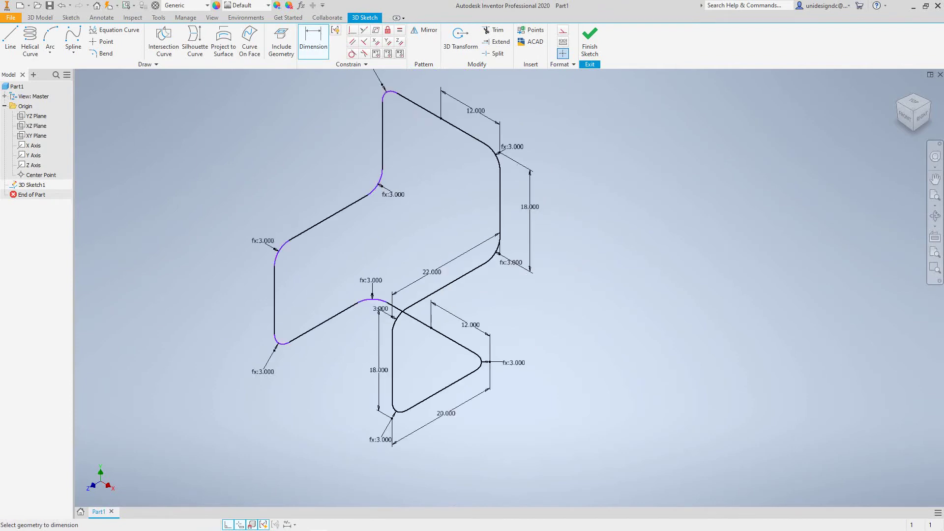
{"action": "middle_click_drag", "start_coordinate": [632, 253], "coordinate": [698, 295]}
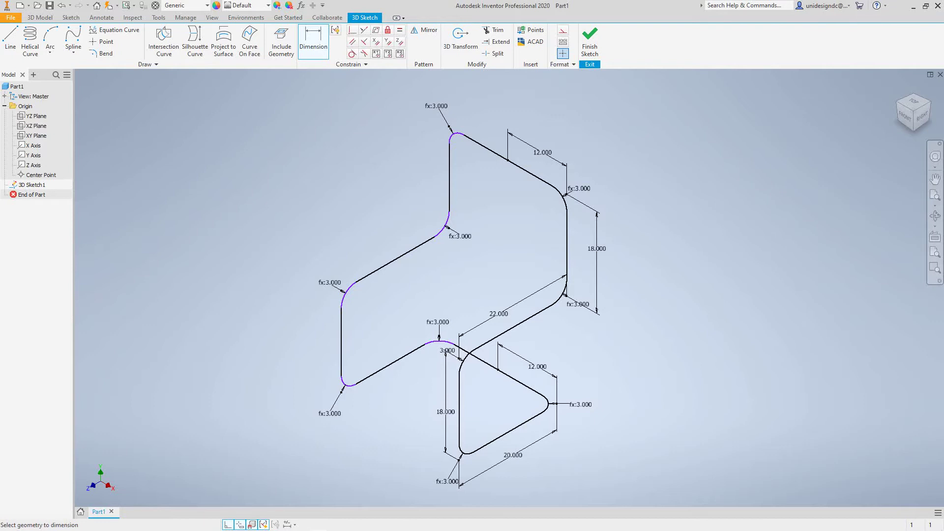
Finish the 3D sketch and create a work plane normal to the top crossbar through its middle point.
{"action": "left_click", "coordinate": [589, 40]}
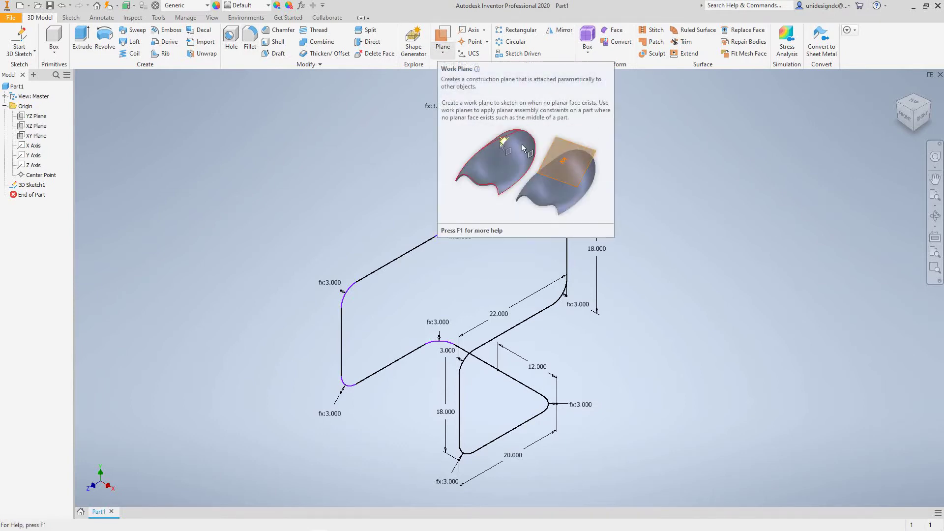
{"action": "left_click", "coordinate": [442, 50]}
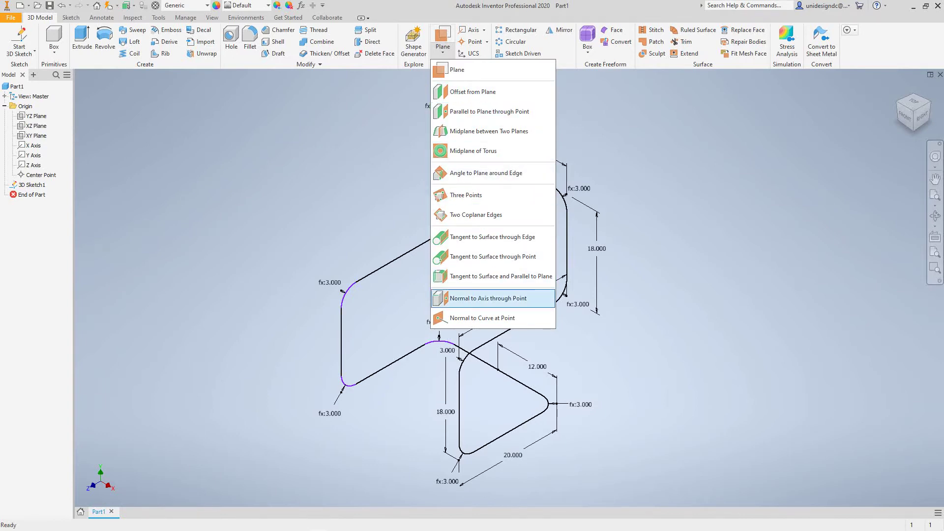
{"action": "left_click", "coordinate": [488, 298]}
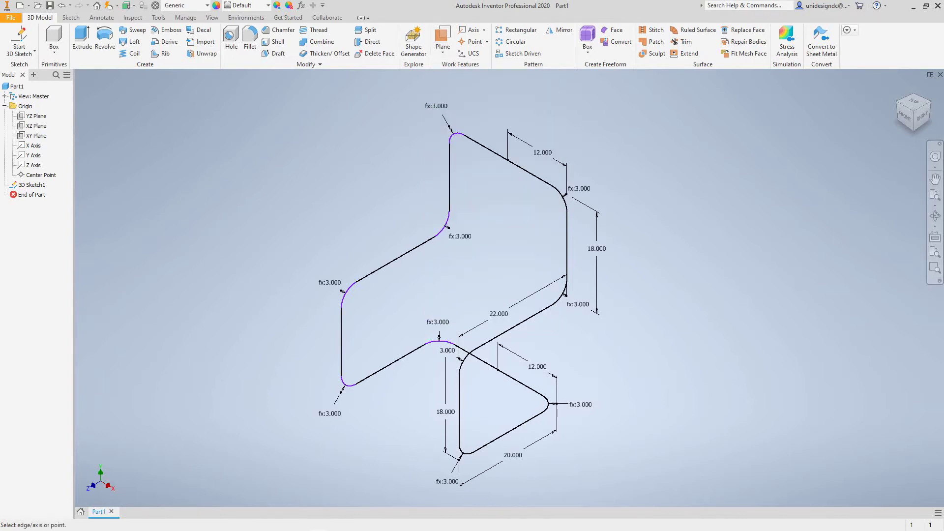
{"action": "scroll", "coordinate": [535, 176], "scroll_direction": "down", "scroll_amount": 5}
{"action": "scroll", "coordinate": [536, 176], "scroll_direction": "up", "scroll_amount": 8}
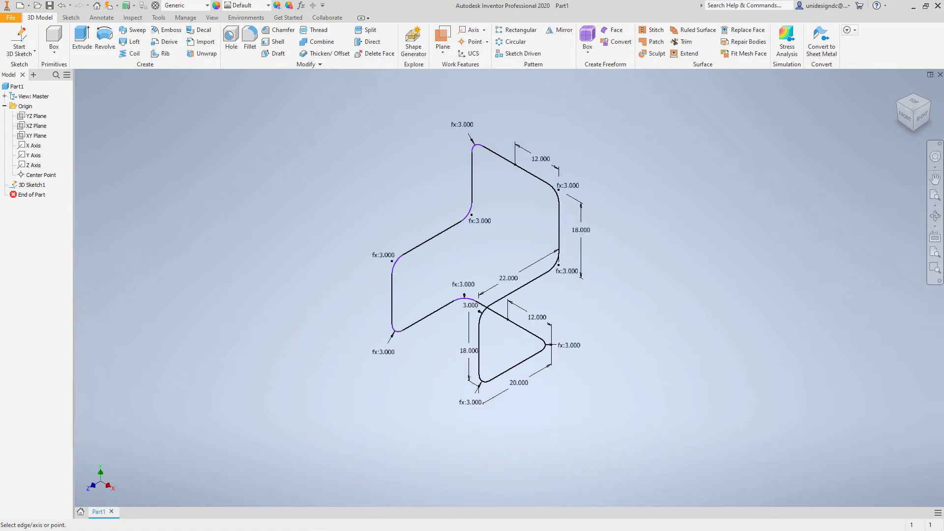
{"action": "scroll", "coordinate": [535, 178], "scroll_direction": "up", "scroll_amount": 6}
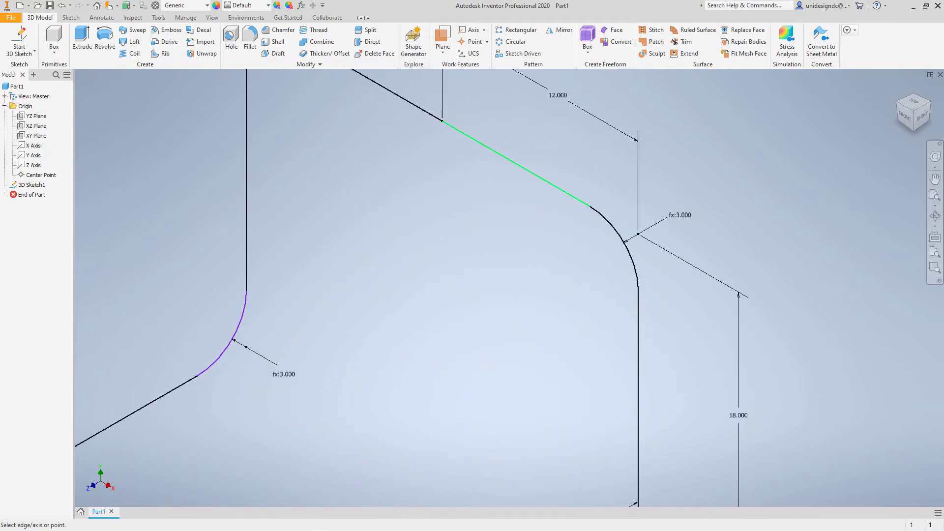
{"action": "left_click", "coordinate": [517, 164]}
{"action": "left_click", "coordinate": [442, 121]}
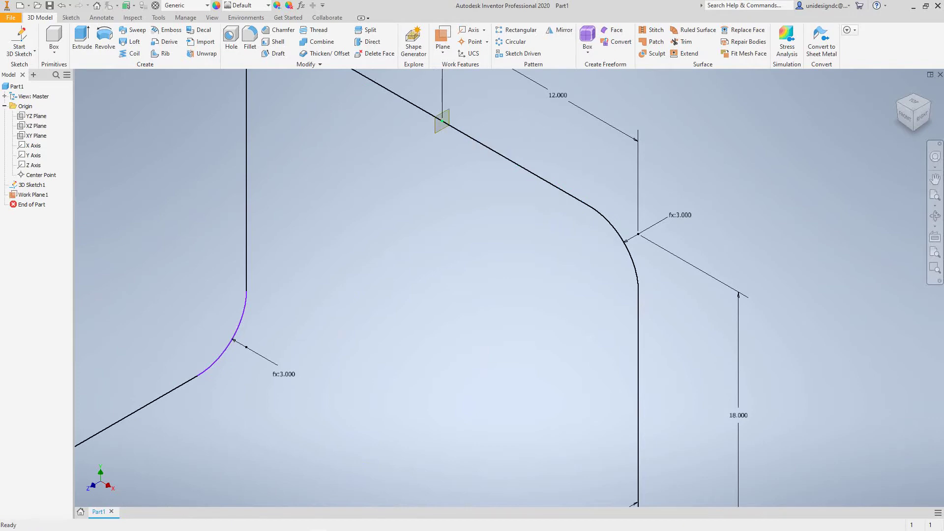
Start a 2D sketch on the new work plane at the middle of the top crossbar.
{"action": "left_click", "coordinate": [442, 121]}
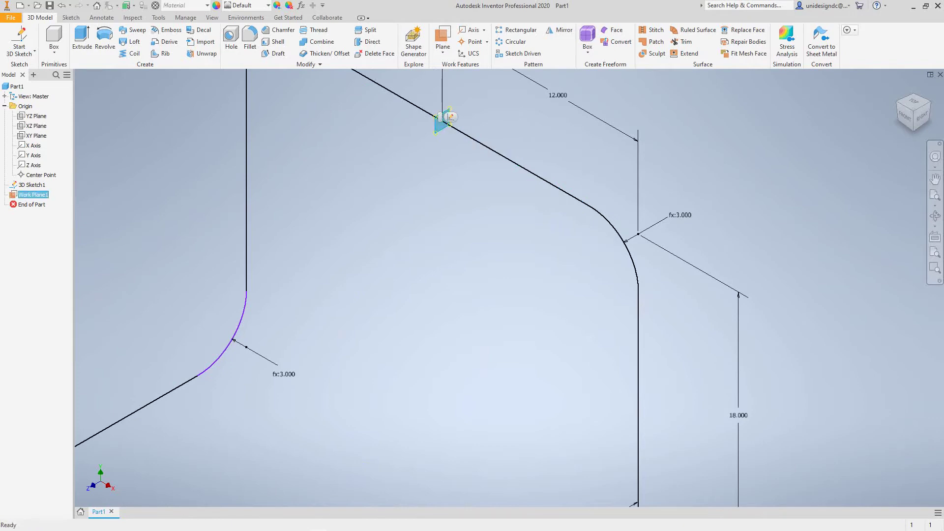
{"action": "left_click", "coordinate": [449, 116]}
{"action": "key", "text": "s"}
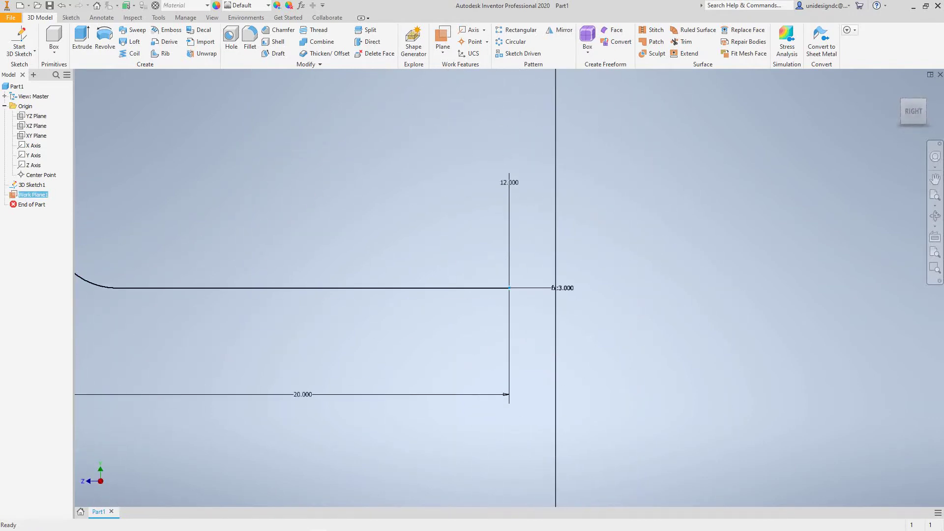
Draw a circle 1.250 in in diameter centred on the top crossbar's middle point.
{"action": "left_click", "coordinate": [935, 195]}
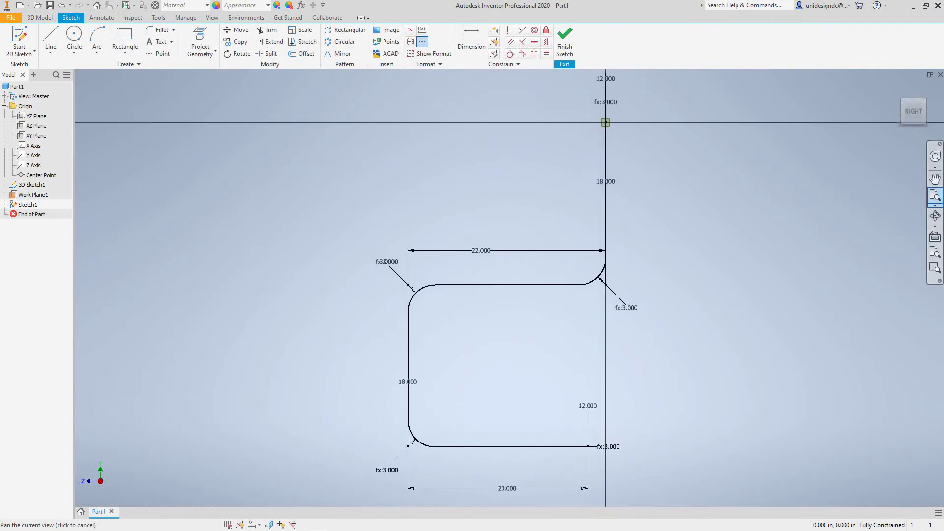
{"action": "middle_click_drag", "start_coordinate": [634, 196], "coordinate": [610, 347]}
{"action": "scroll", "coordinate": [590, 307], "scroll_direction": "down", "scroll_amount": 4}
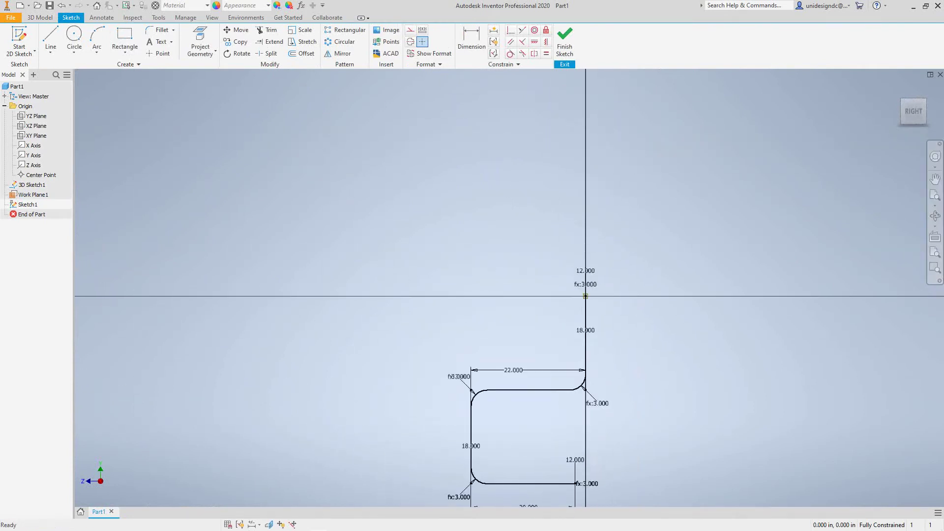
{"action": "scroll", "coordinate": [585, 295], "scroll_direction": "down", "scroll_amount": 5}
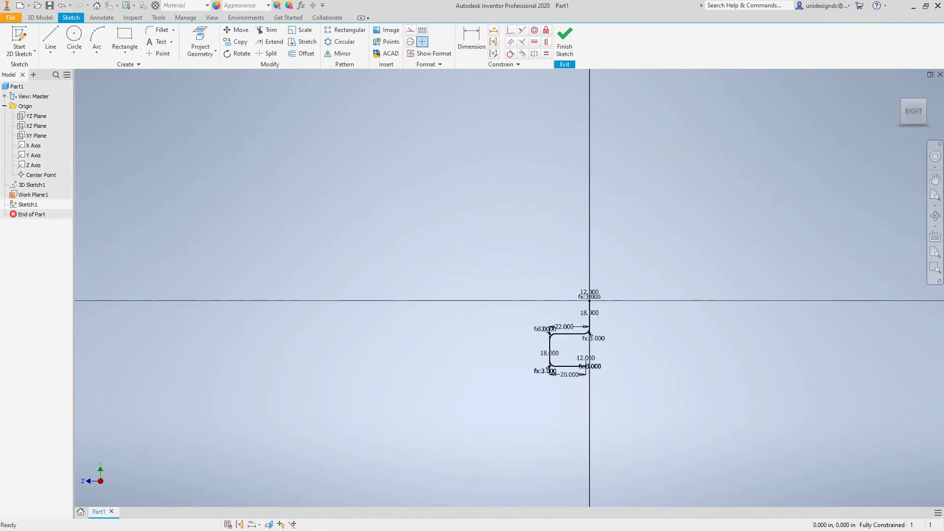
{"action": "scroll", "coordinate": [584, 290], "scroll_direction": "up", "scroll_amount": 6}
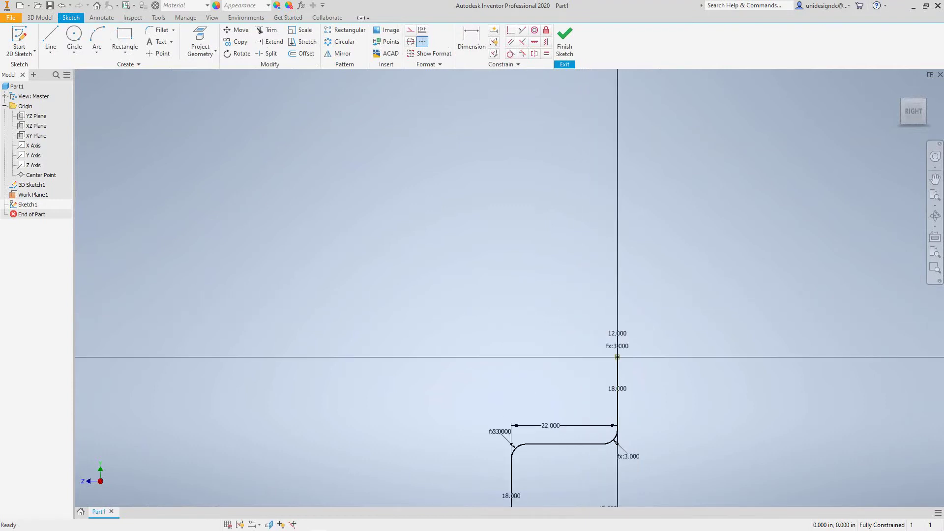
{"action": "scroll", "coordinate": [608, 381], "scroll_direction": "up", "scroll_amount": 5}
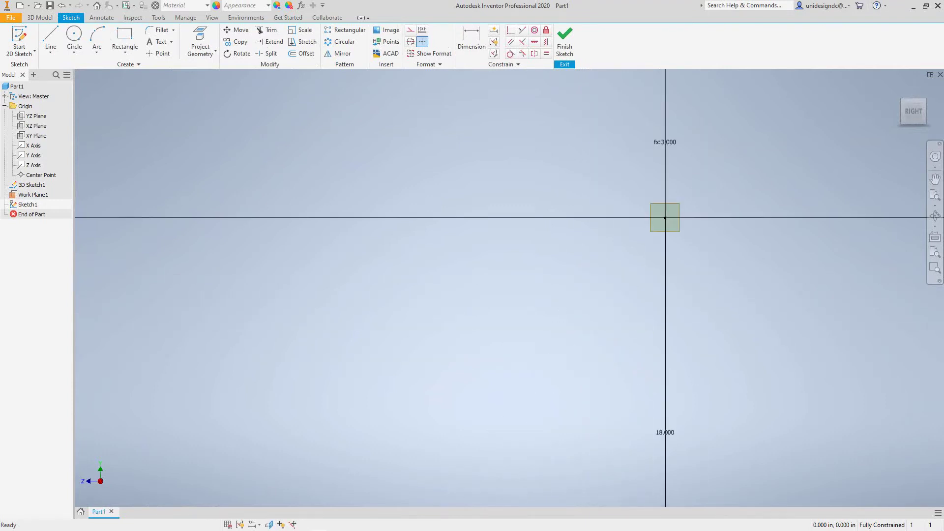
{"action": "middle_click_drag", "start_coordinate": [609, 381], "coordinate": [544, 429]}
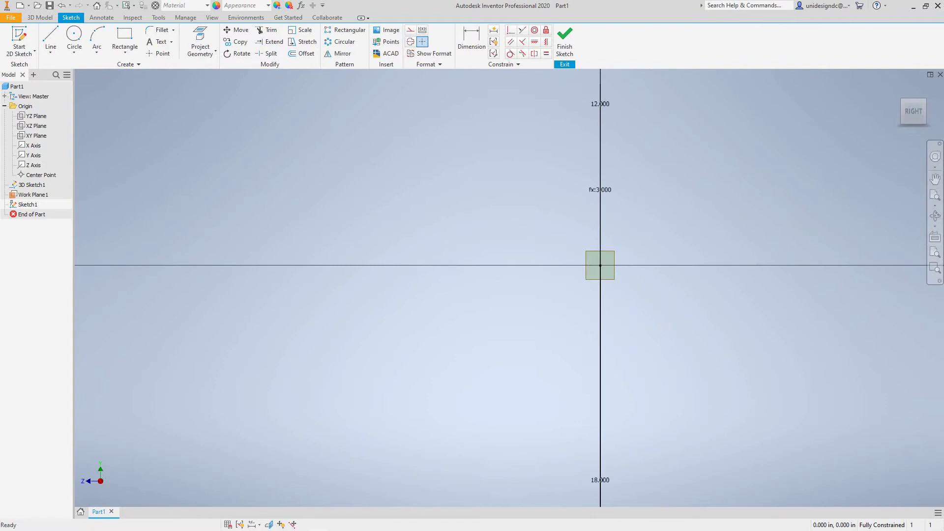
{"action": "scroll", "coordinate": [630, 332], "scroll_direction": "up", "scroll_amount": 4}
{"action": "middle_click_drag", "start_coordinate": [630, 332], "coordinate": [622, 476]}
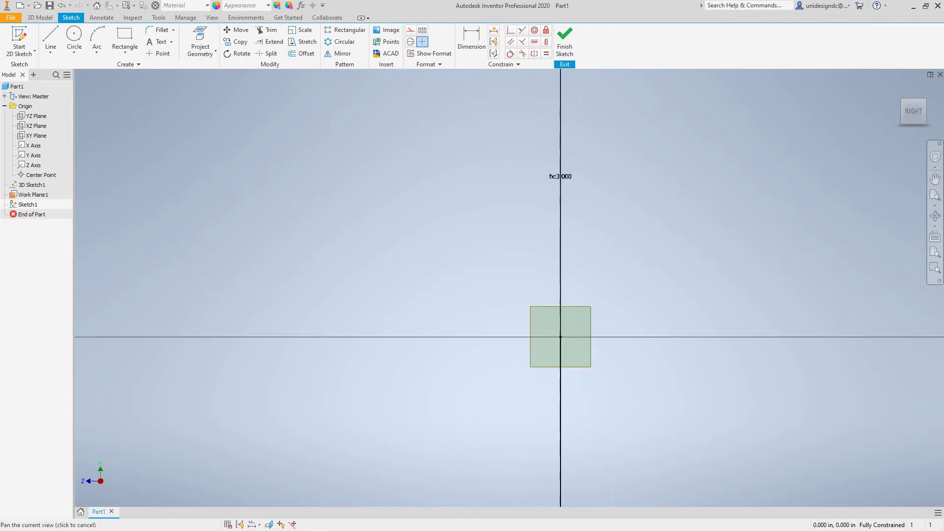
{"action": "left_click", "coordinate": [74, 40]}
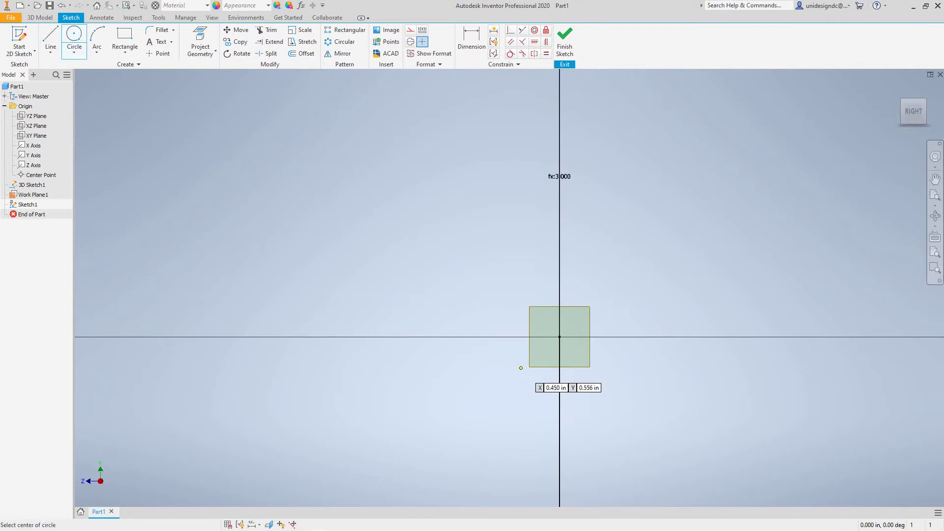
{"action": "left_click", "coordinate": [559, 336]}
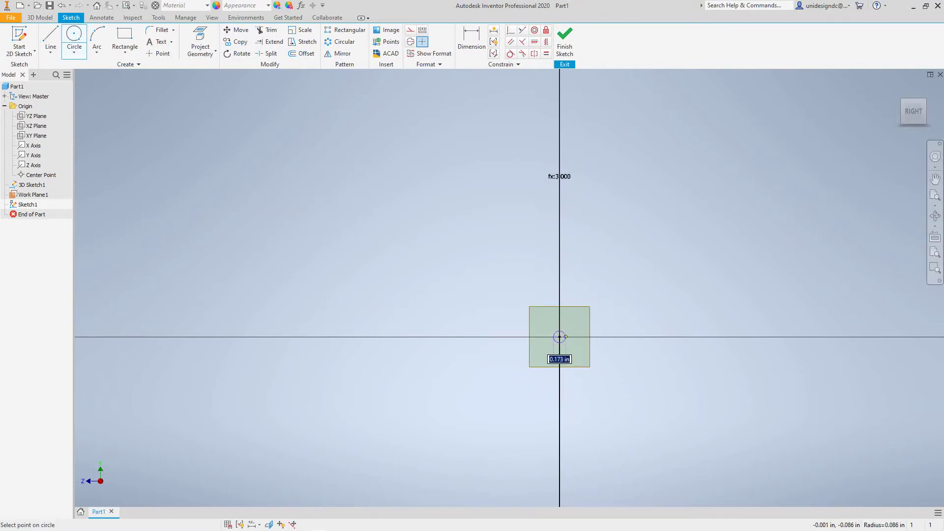
{"action": "type", "text": "1.250"}
{"action": "key", "text": "Return"}
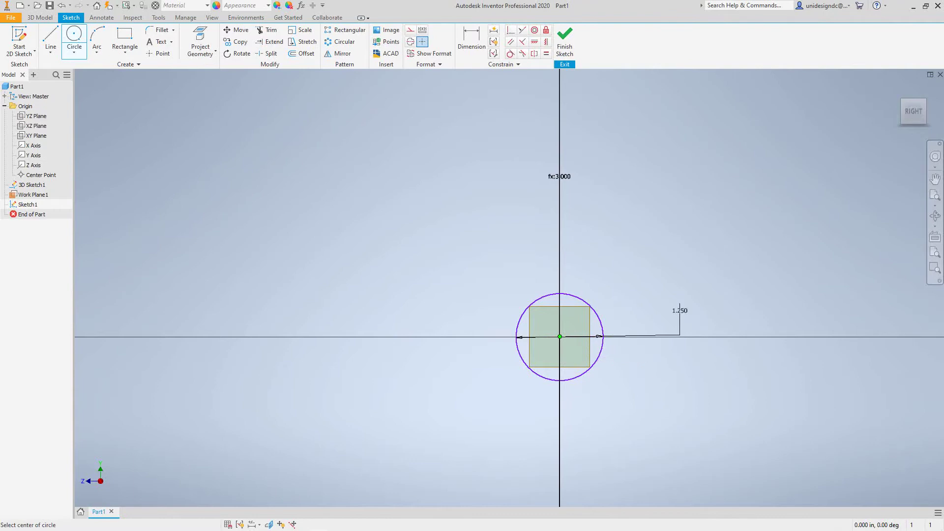
Draw a concentric circle 1 in in diameter inside the 1.250 in circle as the tube's inner wall.
{"action": "left_click", "coordinate": [559, 337]}
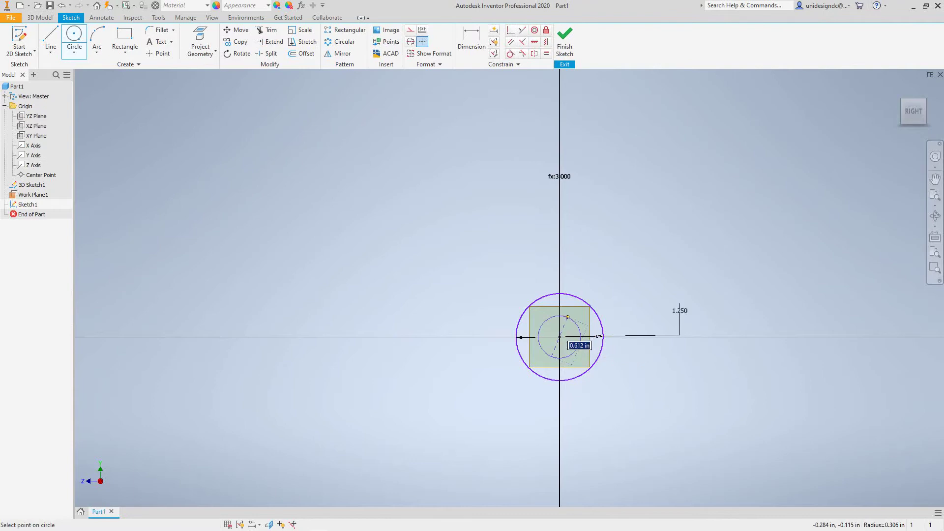
{"action": "type", "text": "1"}
{"action": "key", "text": "Return"}
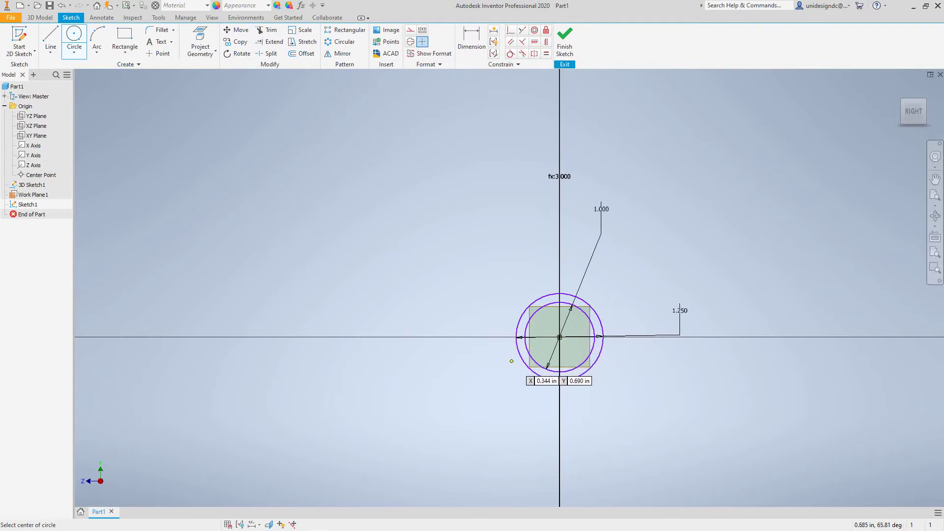
Dimension the vertical distance from the middle point of the base's rear crossbar to the centre of the circles.
{"action": "scroll", "coordinate": [491, 380], "scroll_direction": "up", "scroll_amount": 3}
{"action": "scroll", "coordinate": [491, 381], "scroll_direction": "down", "scroll_amount": 3}
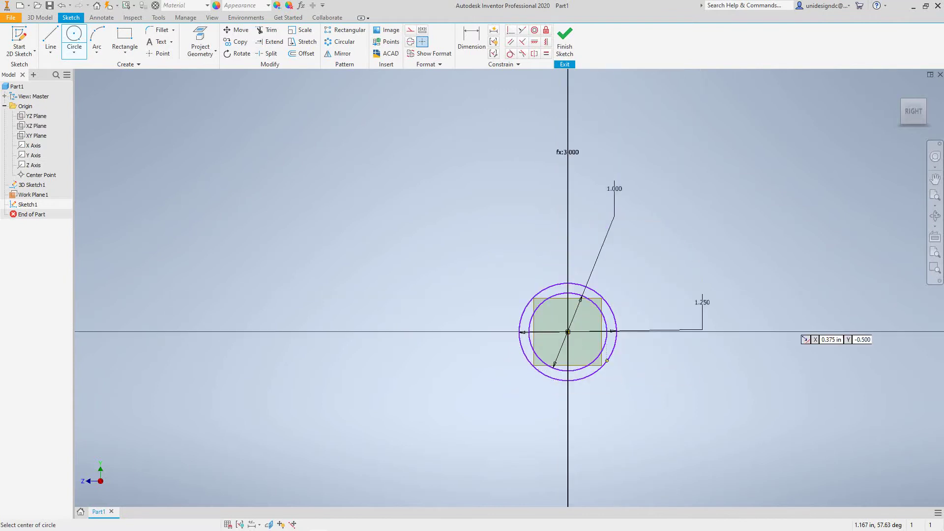
{"action": "scroll", "coordinate": [610, 106], "scroll_direction": "down", "scroll_amount": 8}
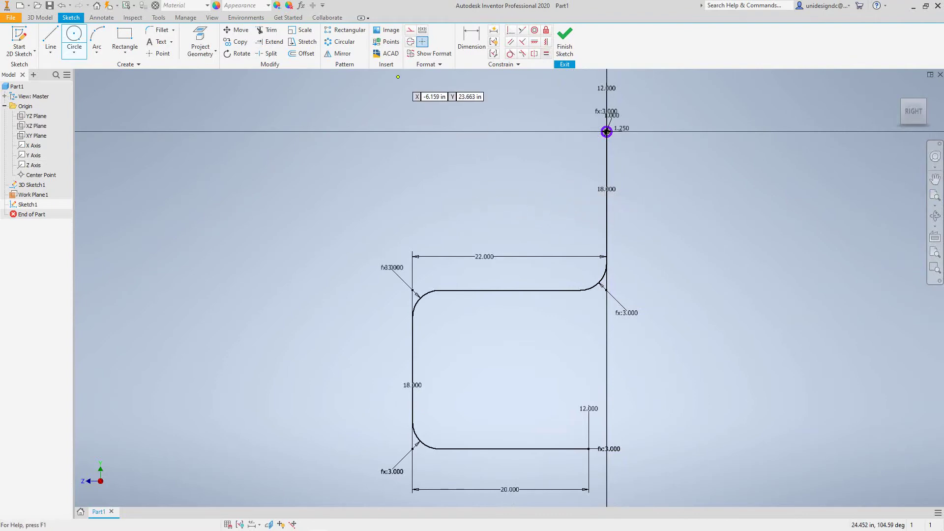
{"action": "left_click", "coordinate": [471, 40]}
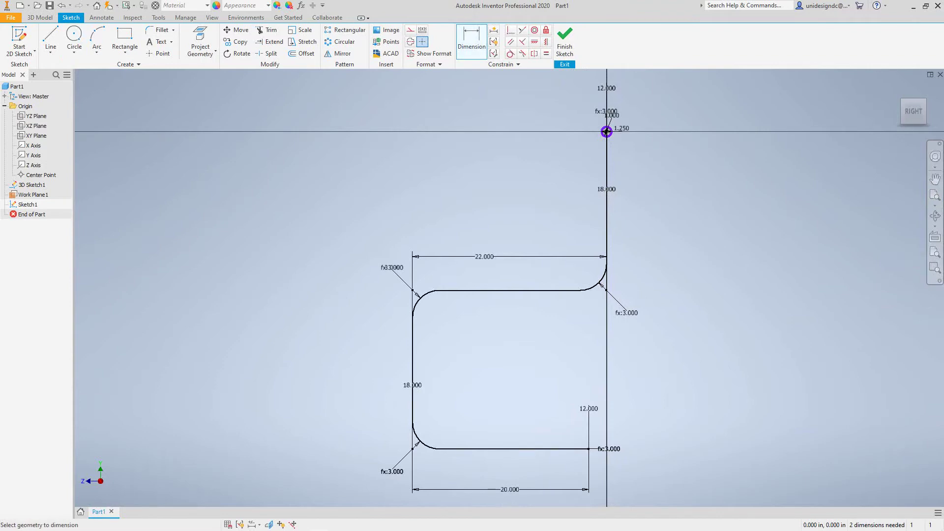
{"action": "scroll", "coordinate": [585, 454], "scroll_direction": "down", "scroll_amount": 2}
{"action": "scroll", "coordinate": [585, 455], "scroll_direction": "up", "scroll_amount": 4}
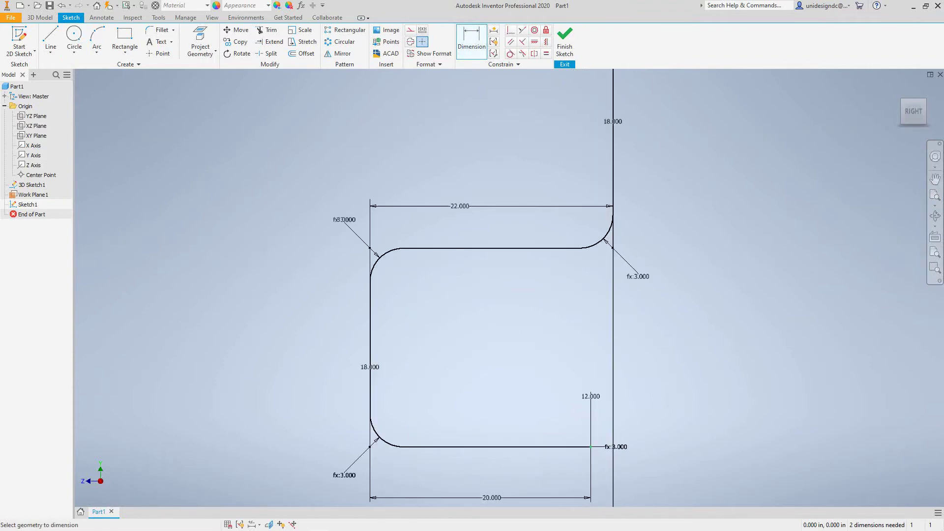
{"action": "left_click", "coordinate": [591, 447]}
{"action": "scroll", "coordinate": [669, 217], "scroll_direction": "down", "scroll_amount": 4}
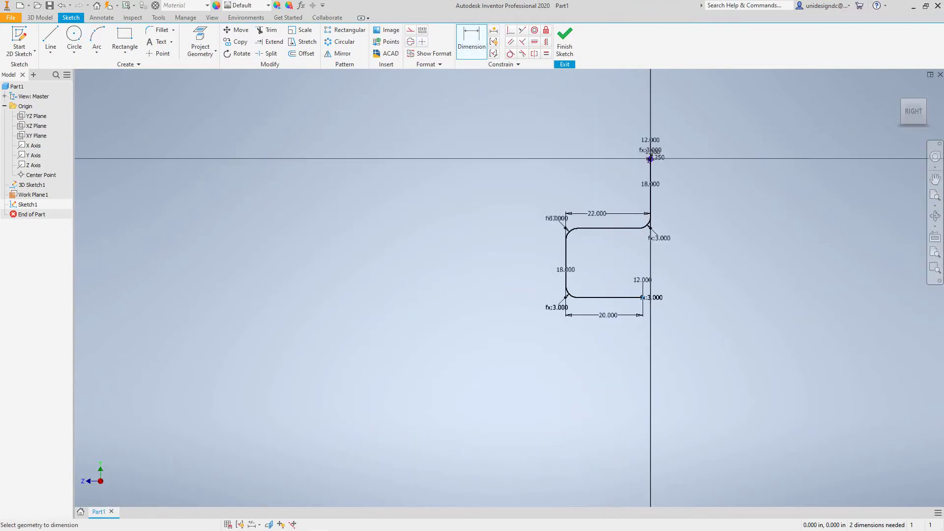
{"action": "scroll", "coordinate": [650, 158], "scroll_direction": "up", "scroll_amount": 4}
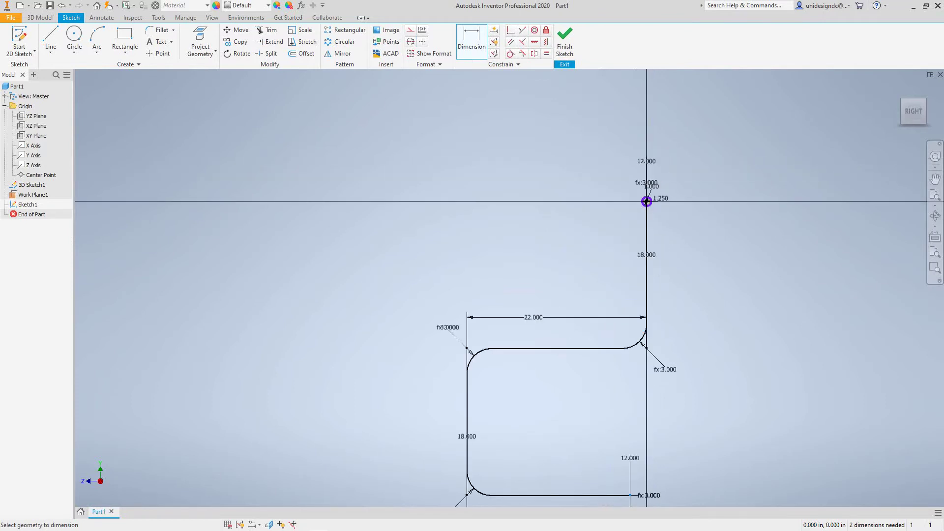
{"action": "left_click", "coordinate": [647, 201]}
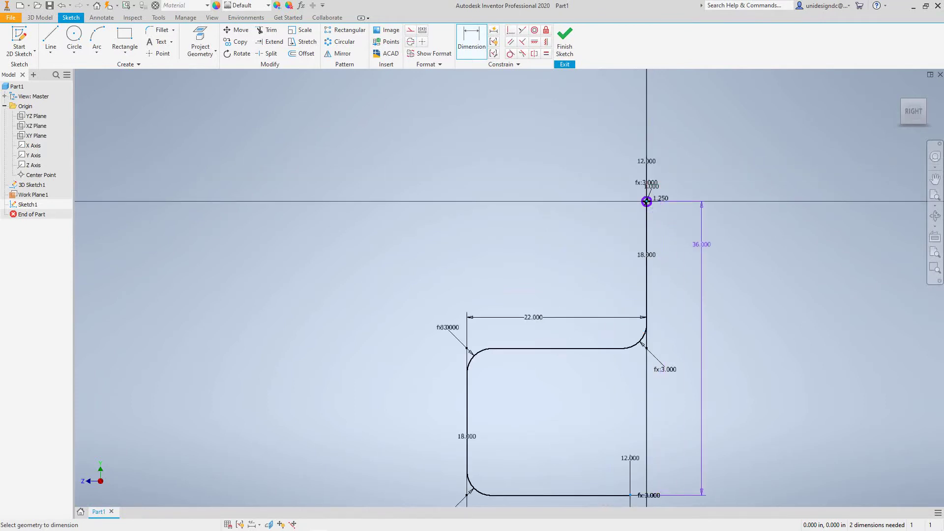
{"action": "left_click", "coordinate": [817, 348]}
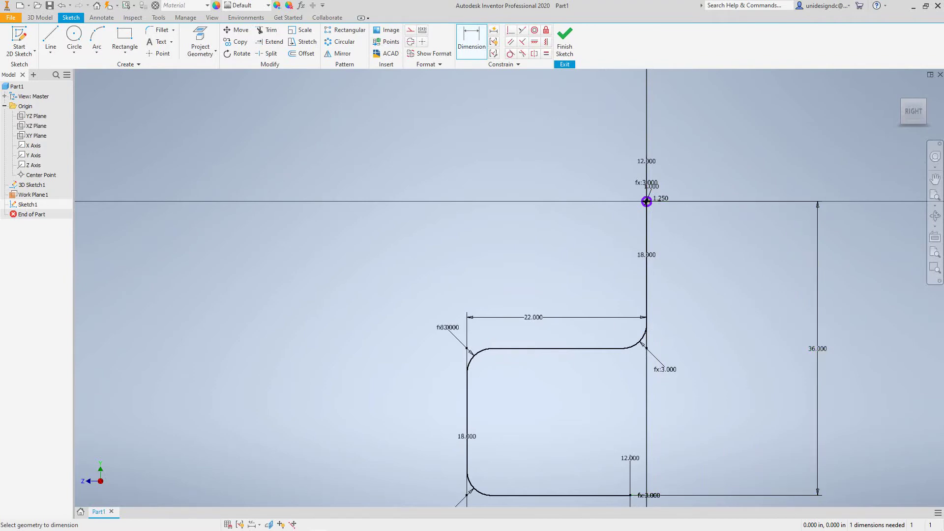
Dimension the horizontal distance from the middle point of the base's rear crossbar to the centre of the circles.
{"action": "scroll", "coordinate": [712, 341], "scroll_direction": "up", "scroll_amount": 3}
{"action": "scroll", "coordinate": [712, 341], "scroll_direction": "down", "scroll_amount": 5}
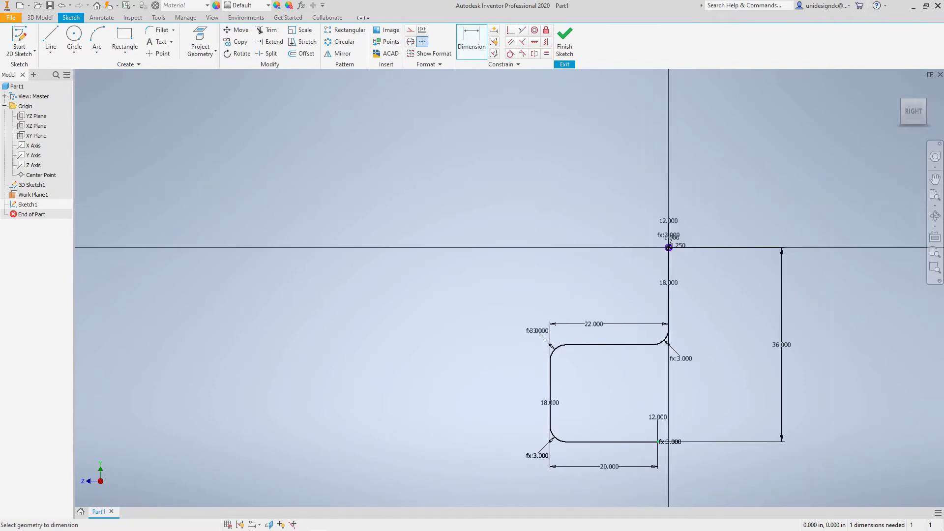
{"action": "scroll", "coordinate": [668, 247], "scroll_direction": "down", "scroll_amount": 2}
{"action": "scroll", "coordinate": [667, 247], "scroll_direction": "up", "scroll_amount": 5}
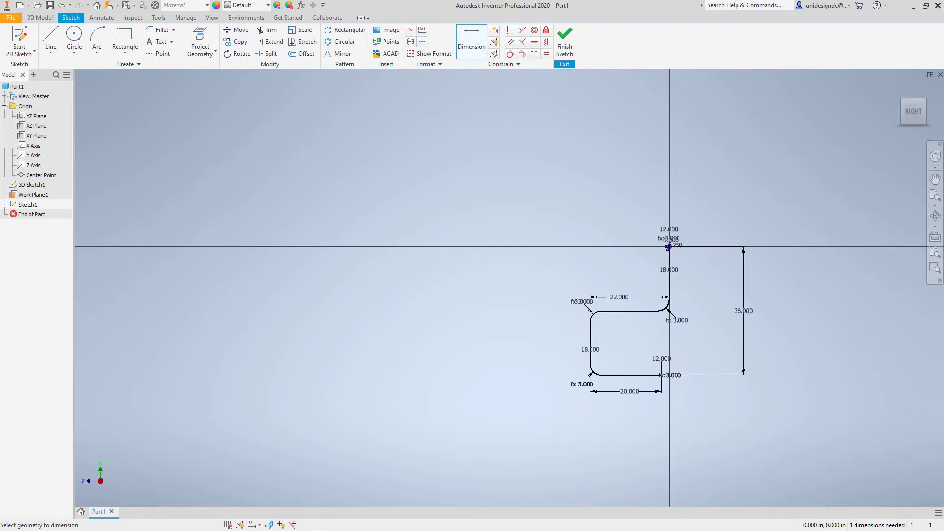
{"action": "left_click", "coordinate": [667, 247]}
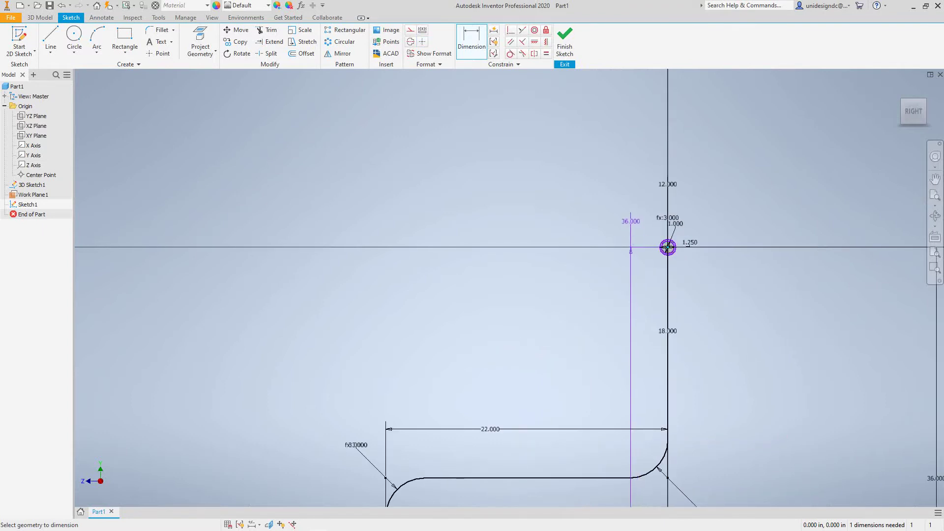
{"action": "middle_click_drag", "start_coordinate": [641, 121], "coordinate": [620, 233]}
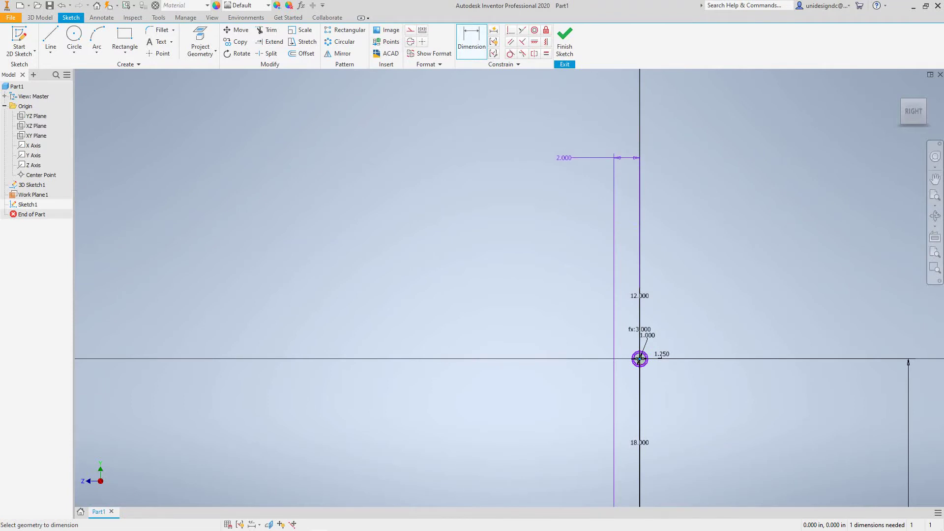
{"action": "left_click", "coordinate": [564, 158]}
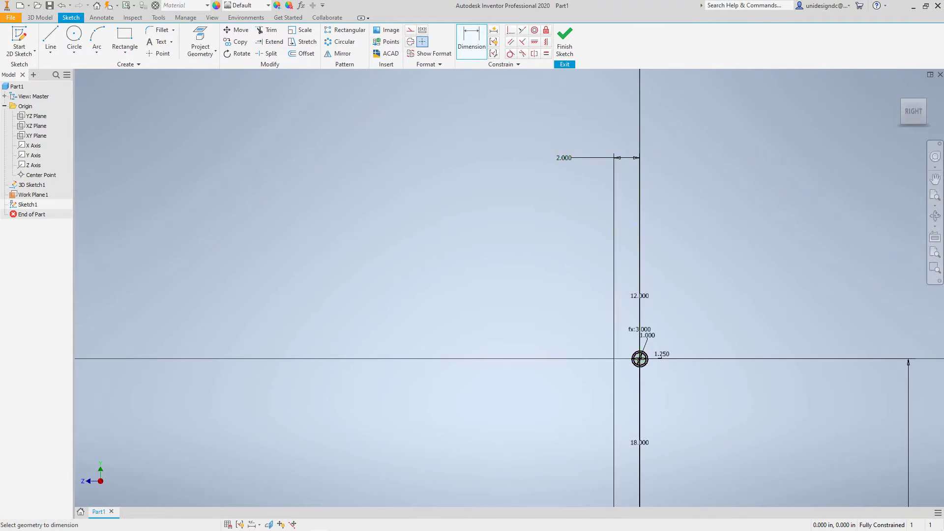
Finish the 2D sketch of the tube profile and show the whole frame.
{"action": "left_click", "coordinate": [564, 42]}
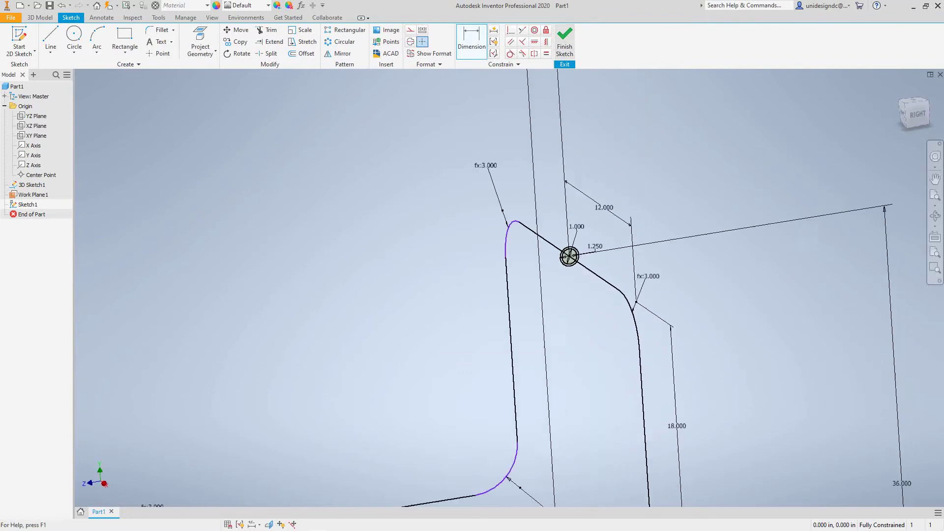
{"action": "left_click", "coordinate": [935, 215]}
{"action": "left_click", "coordinate": [934, 196]}
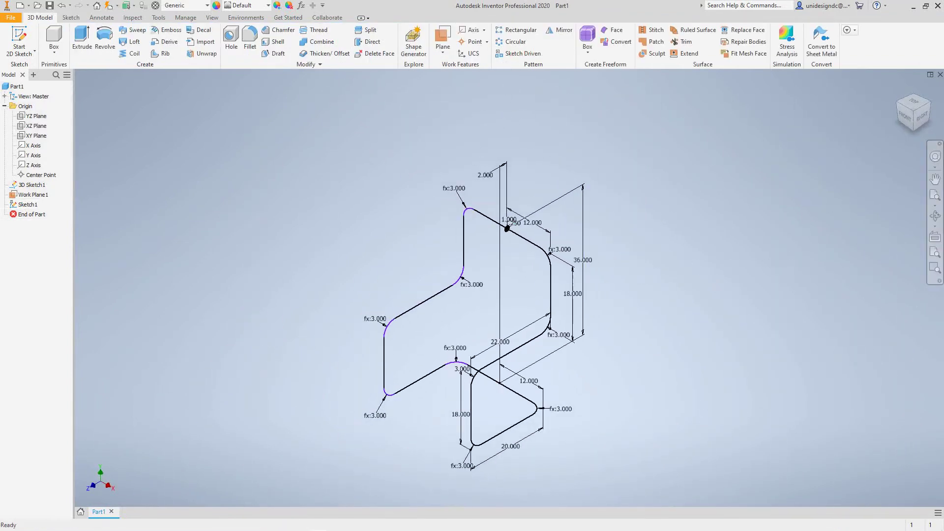
Start a Sweep using the ring between the 1 in and 1.250 in circles as the profile.
{"action": "scroll", "coordinate": [497, 211], "scroll_direction": "up", "scroll_amount": 3}
{"action": "scroll", "coordinate": [509, 225], "scroll_direction": "down", "scroll_amount": 9}
{"action": "scroll", "coordinate": [556, 178], "scroll_direction": "up", "scroll_amount": 4}
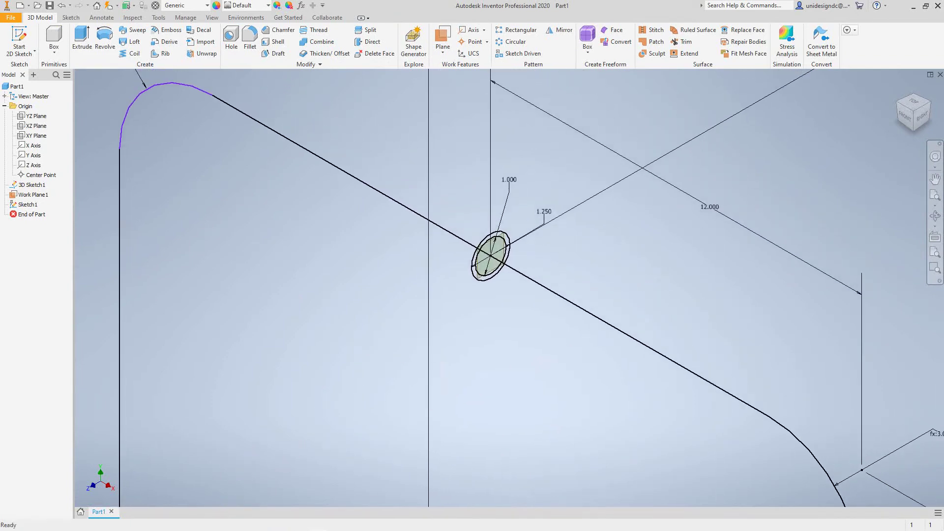
{"action": "scroll", "coordinate": [502, 370], "scroll_direction": "down", "scroll_amount": 2}
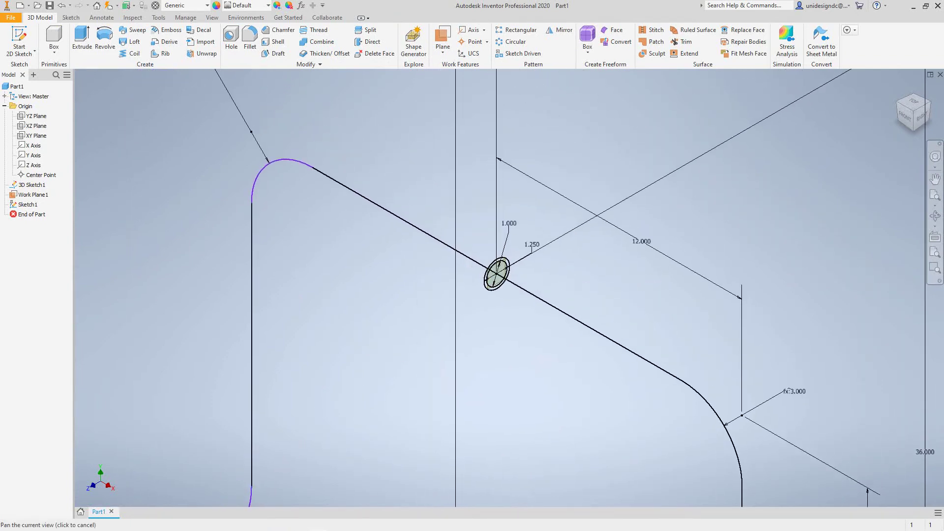
{"action": "scroll", "coordinate": [486, 261], "scroll_direction": "down", "scroll_amount": 1}
{"action": "scroll", "coordinate": [486, 261], "scroll_direction": "up", "scroll_amount": 5}
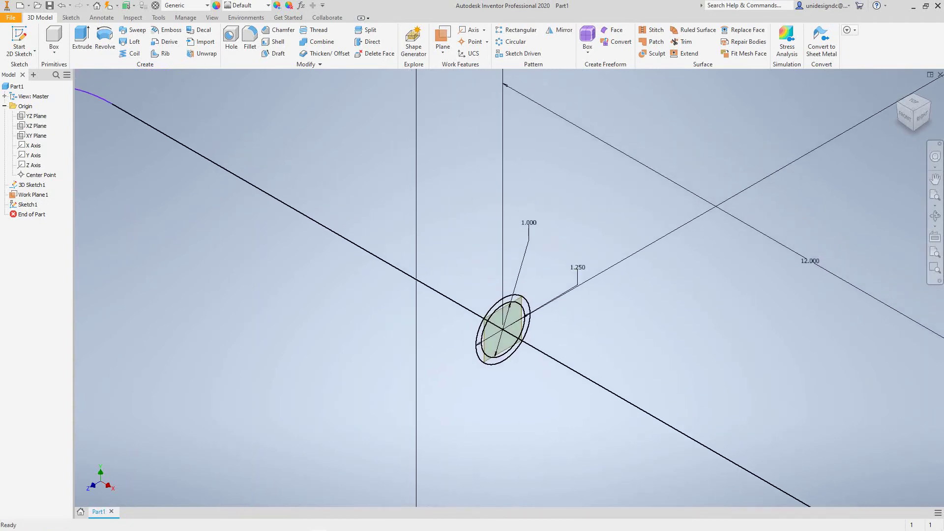
{"action": "left_click", "coordinate": [132, 30]}
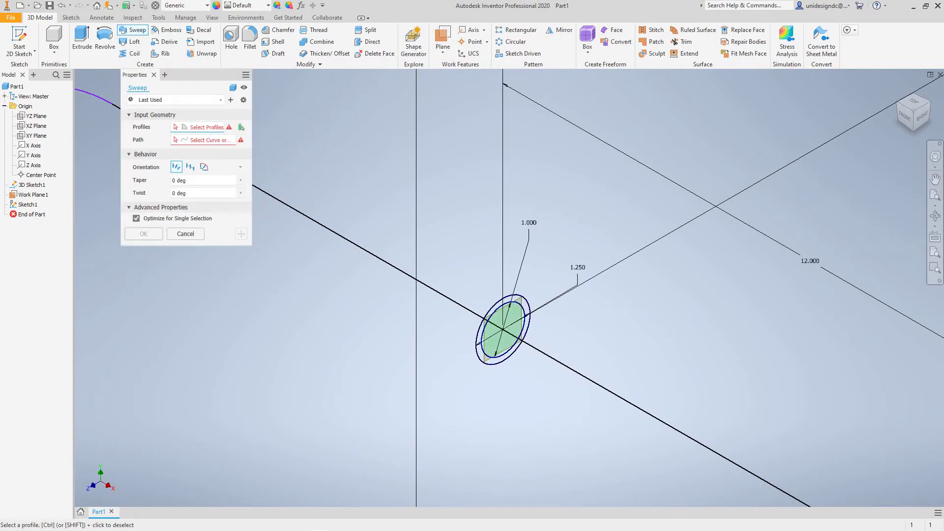
{"action": "scroll", "coordinate": [484, 358], "scroll_direction": "up", "scroll_amount": 2}
{"action": "scroll", "coordinate": [484, 358], "scroll_direction": "down", "scroll_amount": 5}
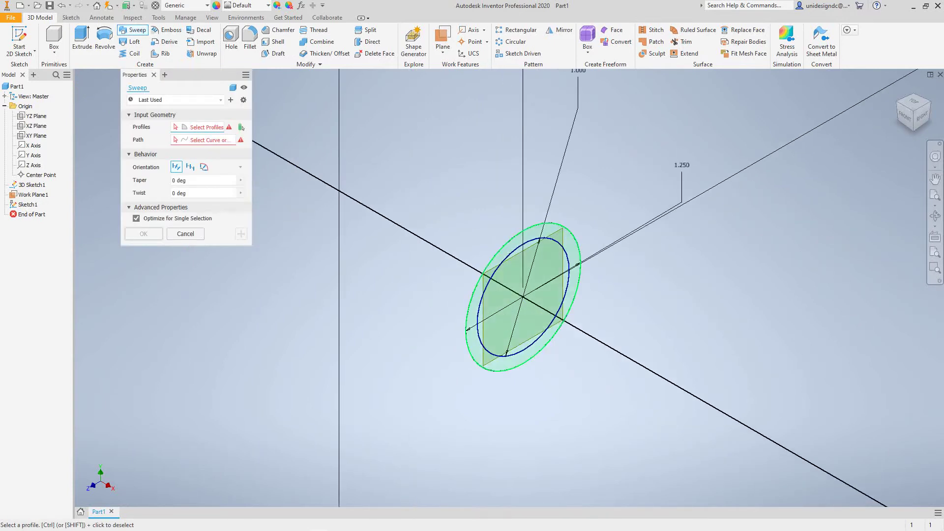
{"action": "left_click", "coordinate": [484, 357]}
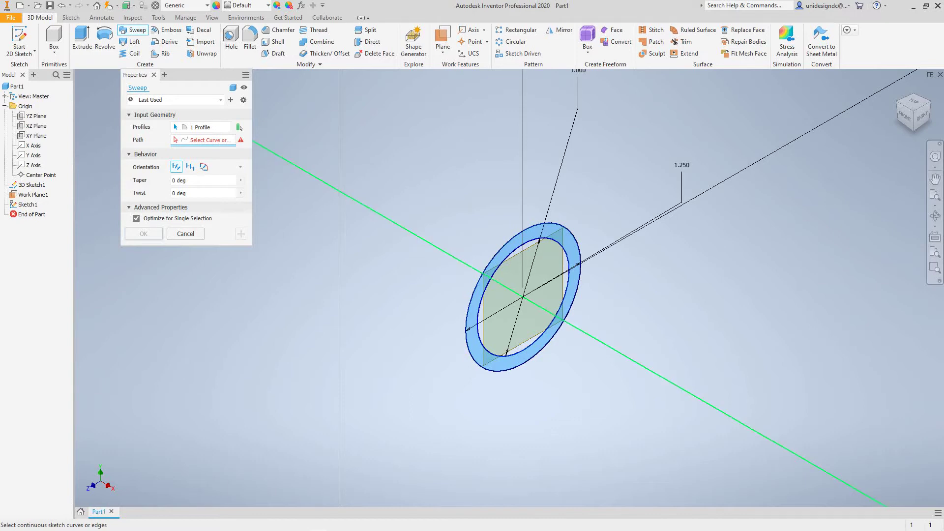
Use the entire 3D sketch frame as the sweep path and create the hollow tube, continuing despite the intersection recommendation.
{"action": "left_click", "coordinate": [614, 349]}
{"action": "scroll", "coordinate": [548, 398], "scroll_direction": "down", "scroll_amount": 5}
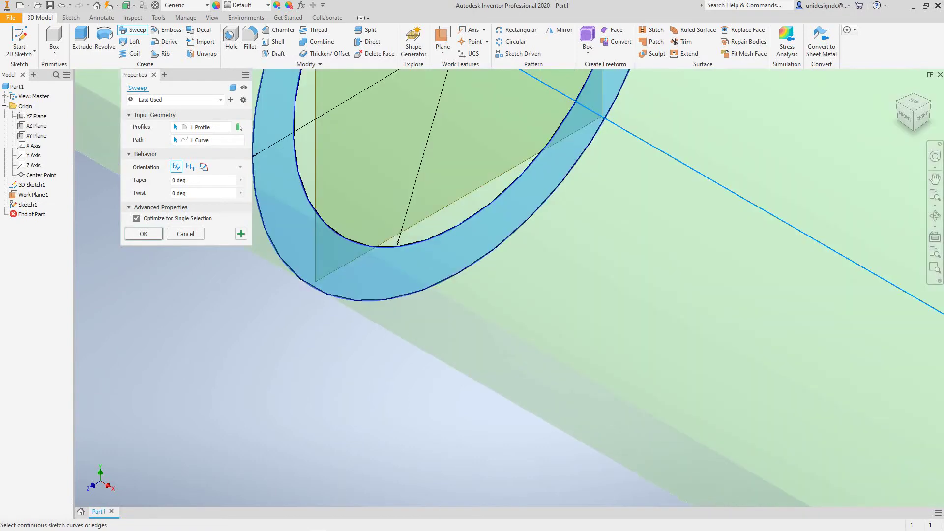
{"action": "scroll", "coordinate": [545, 398], "scroll_direction": "up", "scroll_amount": 14}
{"action": "middle_click_drag", "start_coordinate": [536, 413], "coordinate": [523, 227]}
{"action": "scroll", "coordinate": [538, 316], "scroll_direction": "up", "scroll_amount": 6}
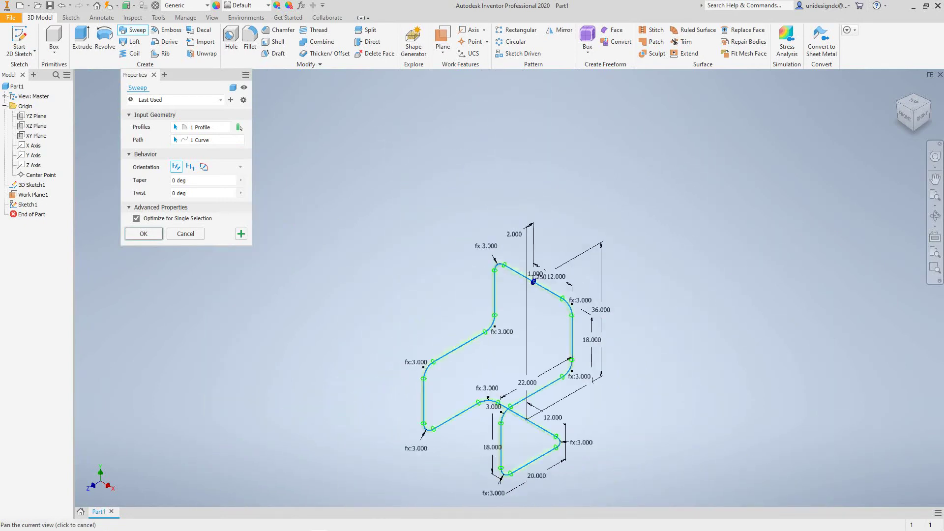
{"action": "middle_click_drag", "start_coordinate": [538, 316], "coordinate": [534, 279]}
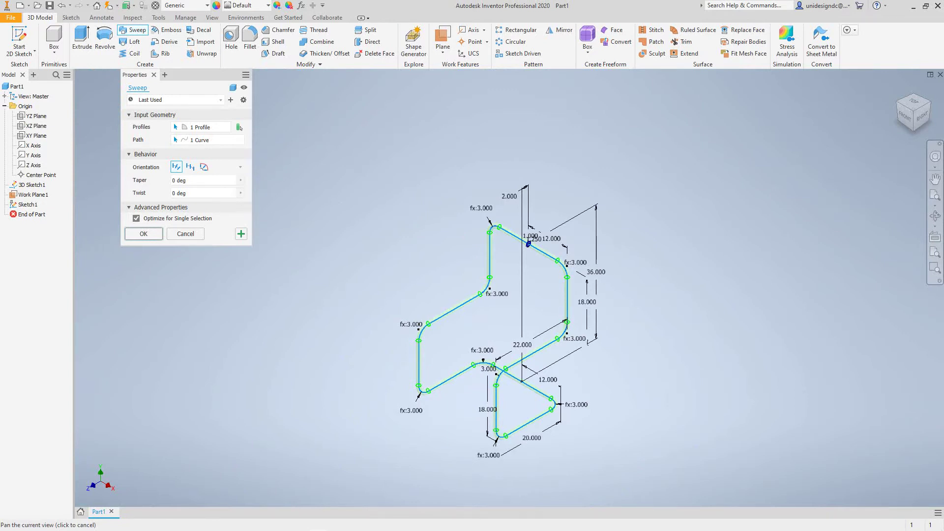
{"action": "key", "text": "Return"}
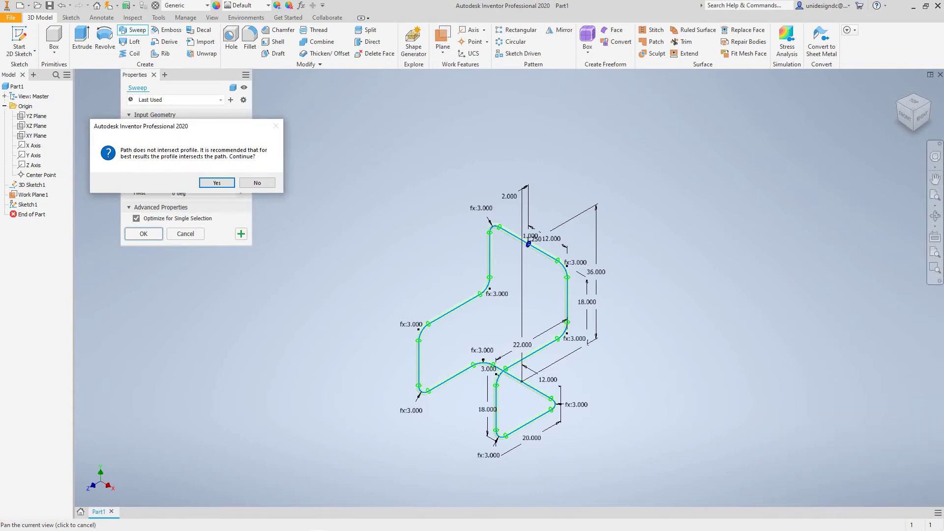
{"action": "key", "text": "Return"}
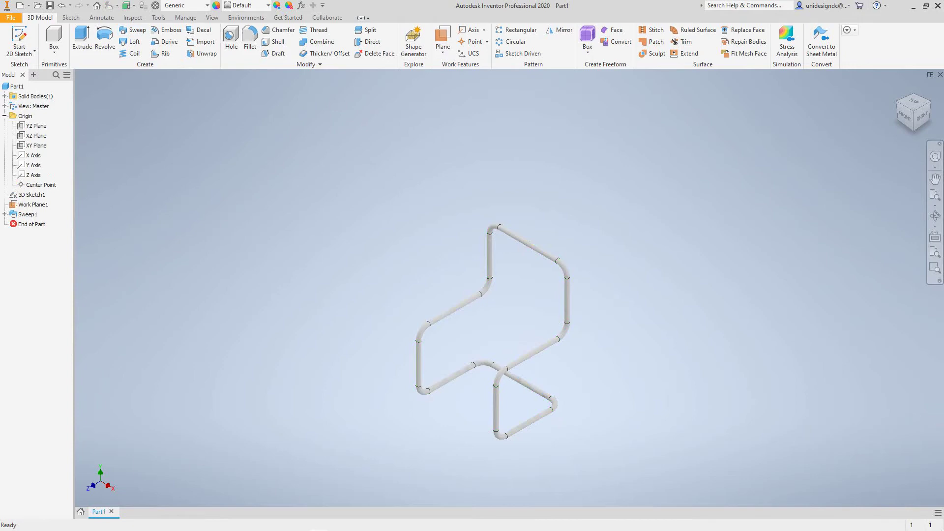
Start a 2D sketch on the YZ plane and slice away the geometry in front of it.
{"action": "scroll", "coordinate": [516, 294], "scroll_direction": "up", "scroll_amount": 2}
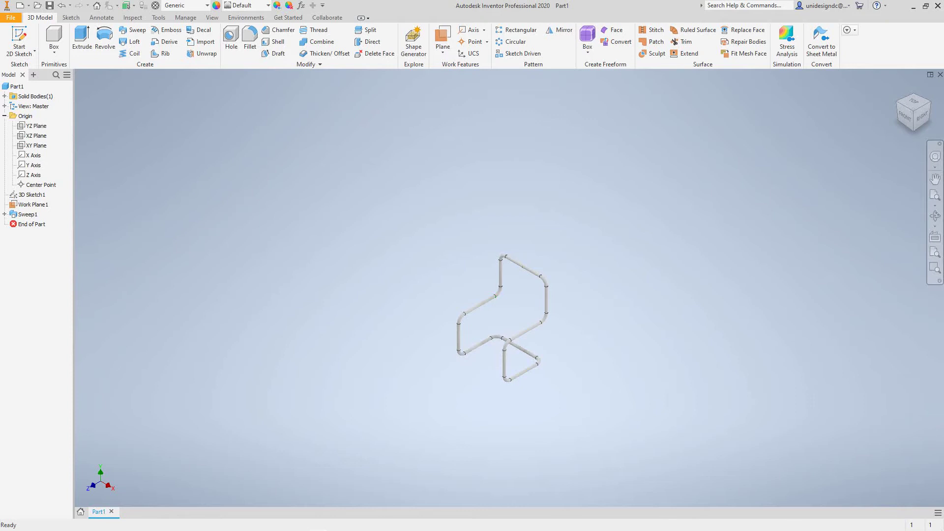
{"action": "scroll", "coordinate": [491, 329], "scroll_direction": "up", "scroll_amount": 4}
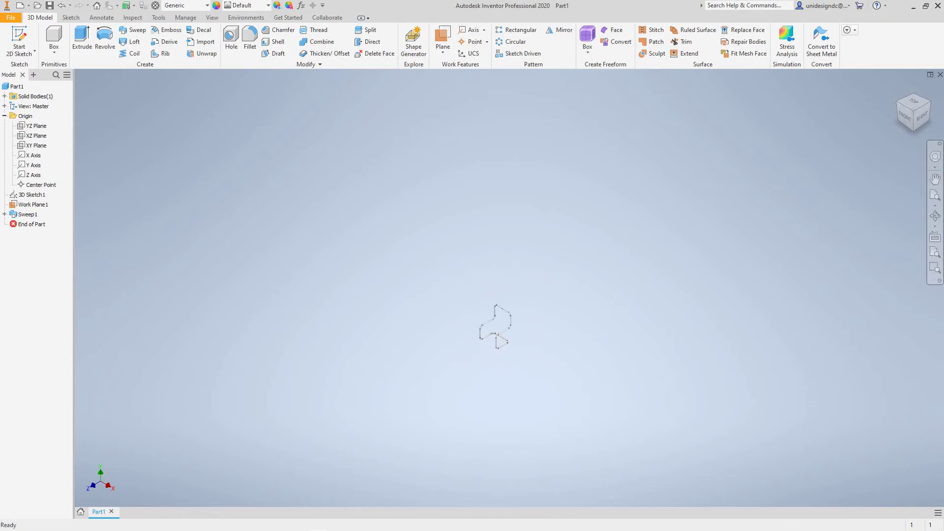
{"action": "scroll", "coordinate": [491, 329], "scroll_direction": "down", "scroll_amount": 8}
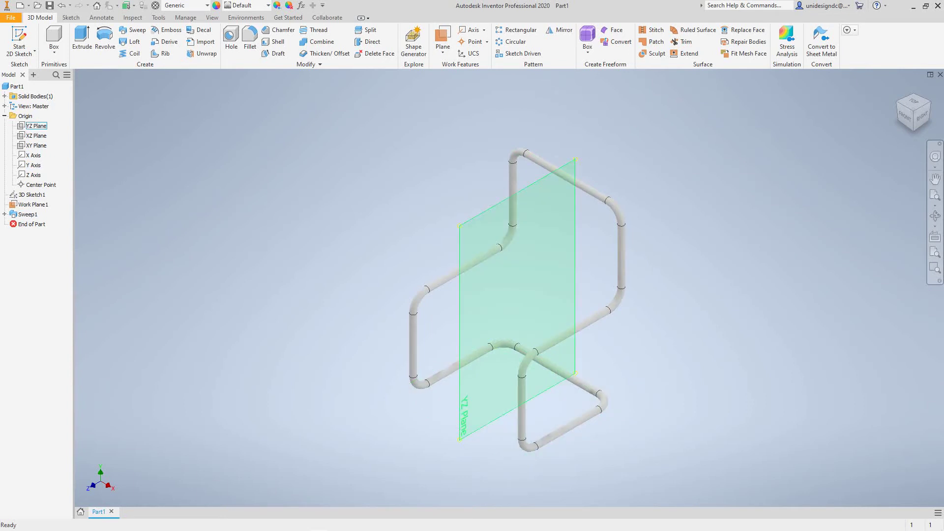
{"action": "left_click", "coordinate": [36, 126]}
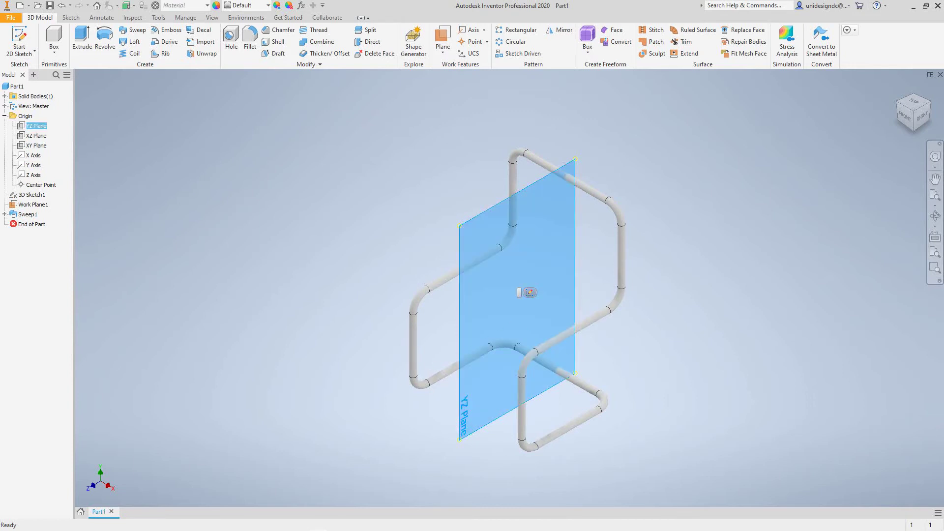
{"action": "left_click", "coordinate": [529, 293]}
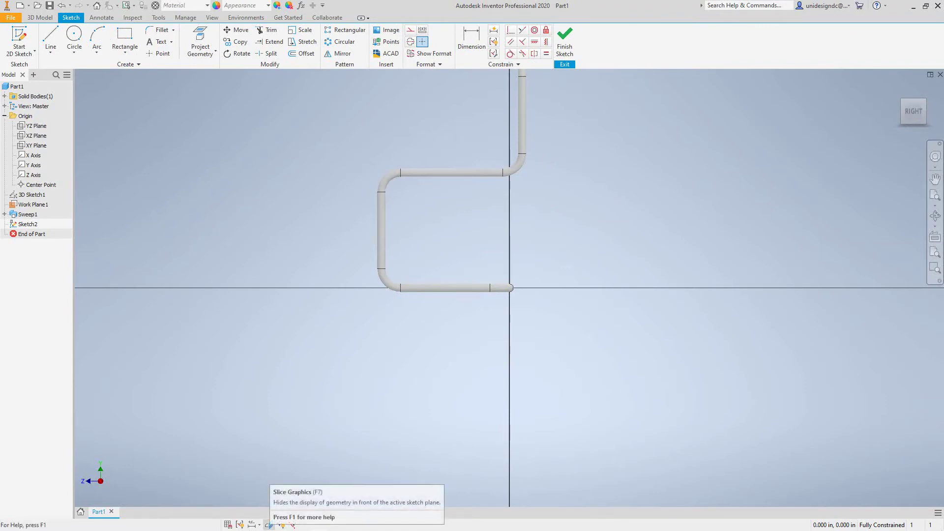
{"action": "left_click", "coordinate": [269, 524]}
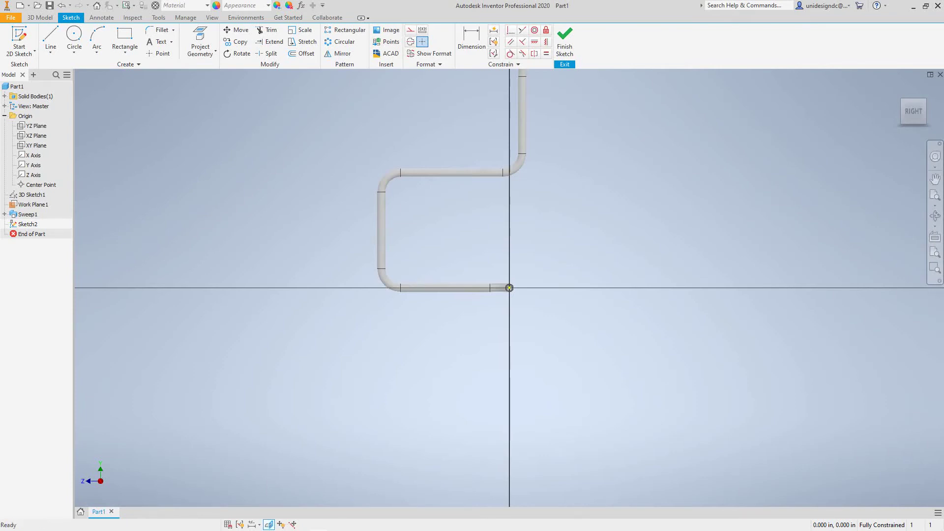
Draw a circle 1.25 in in diameter on the horizontal seat rail, just behind its front bend.
{"action": "mouse_move", "coordinate": [509, 287]}
{"action": "middle_mouse_down"}
{"action": "mouse_move", "coordinate": [506, 380]}
{"action": "mouse_move", "coordinate": [516, 343]}
{"action": "middle_mouse_up"}
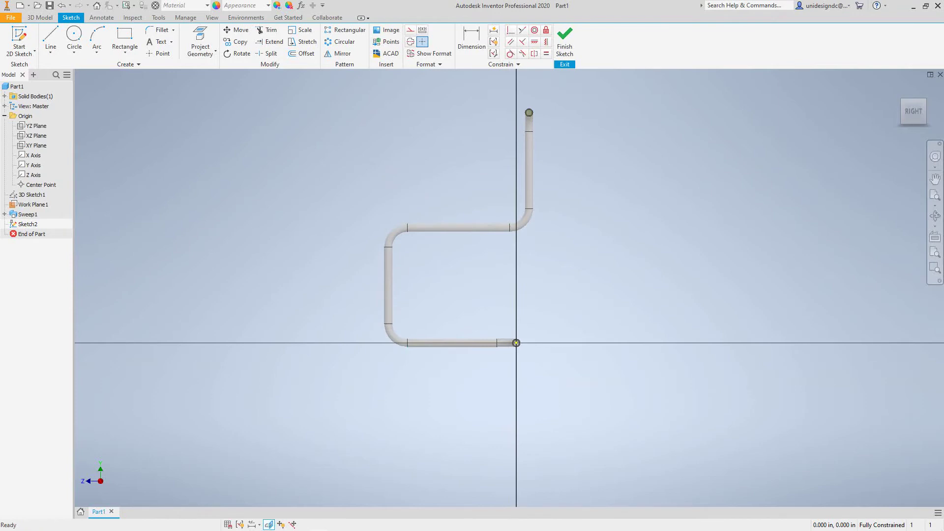
{"action": "scroll", "coordinate": [403, 212], "scroll_direction": "up", "scroll_amount": 2}
{"action": "scroll", "coordinate": [405, 214], "scroll_direction": "down", "scroll_amount": 8}
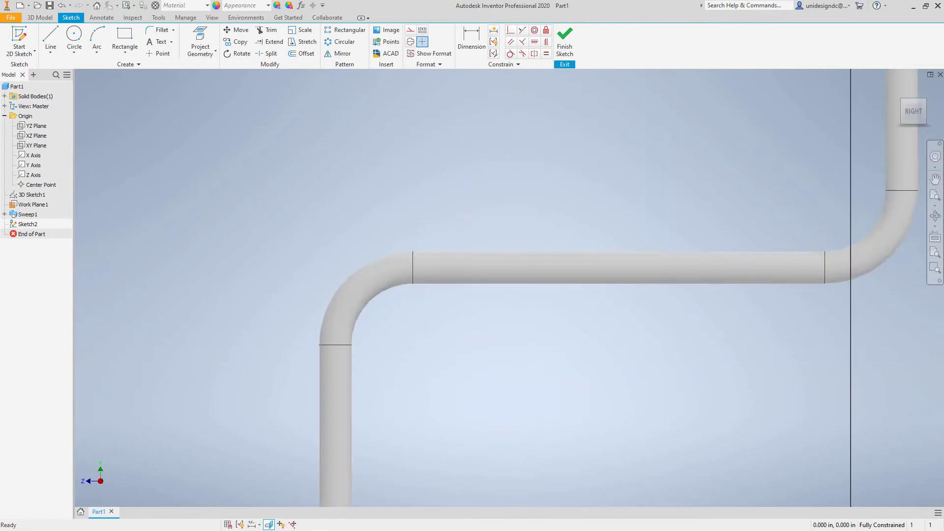
{"action": "middle_click_drag", "start_coordinate": [405, 213], "coordinate": [348, 188]}
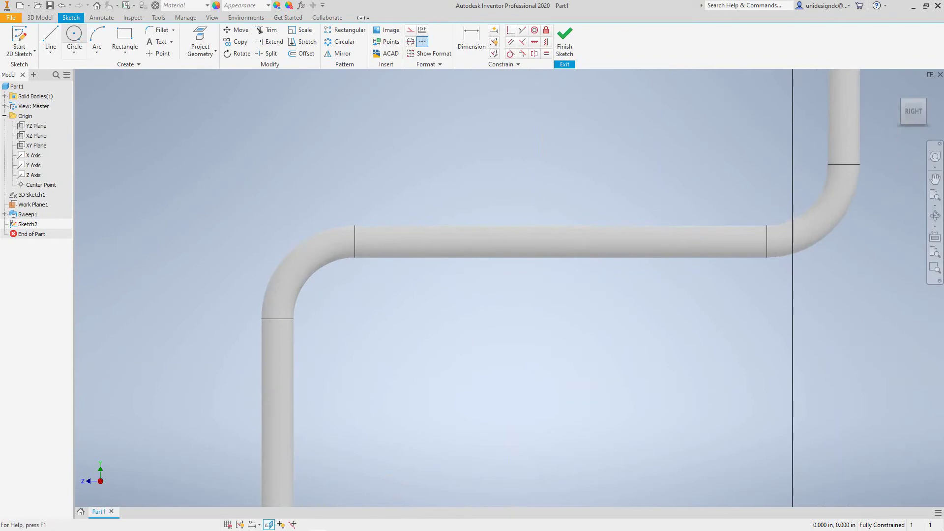
{"action": "left_click", "coordinate": [74, 38]}
{"action": "left_click", "coordinate": [385, 243]}
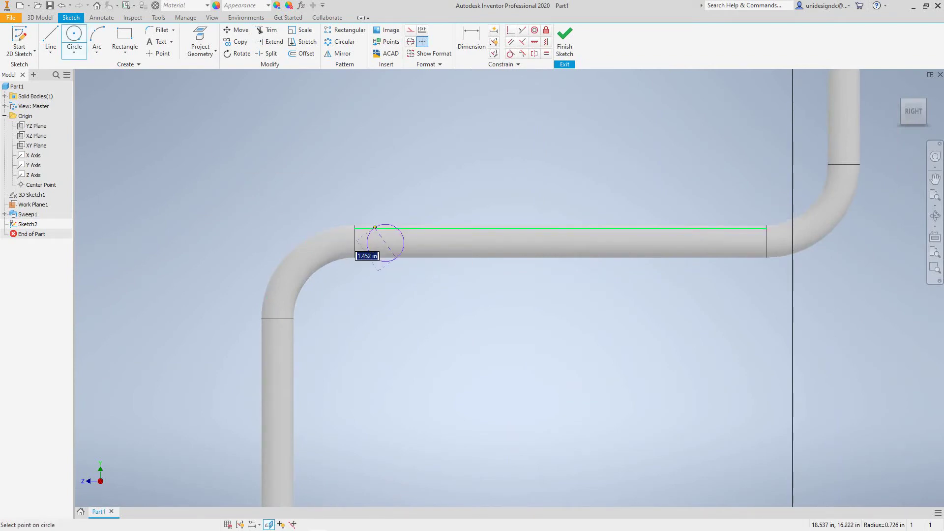
{"action": "type", "text": "."}
{"action": "type", "text": "1.25"}
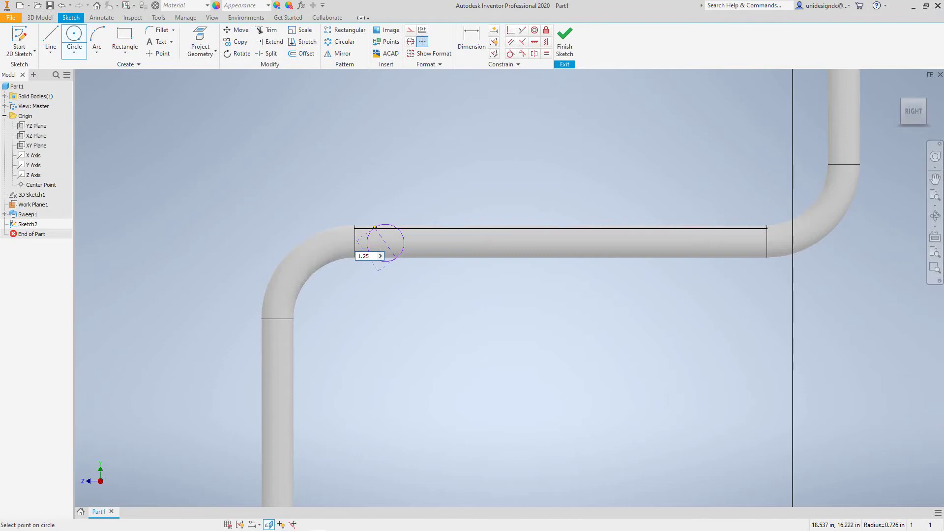
{"action": "key", "text": "Return"}
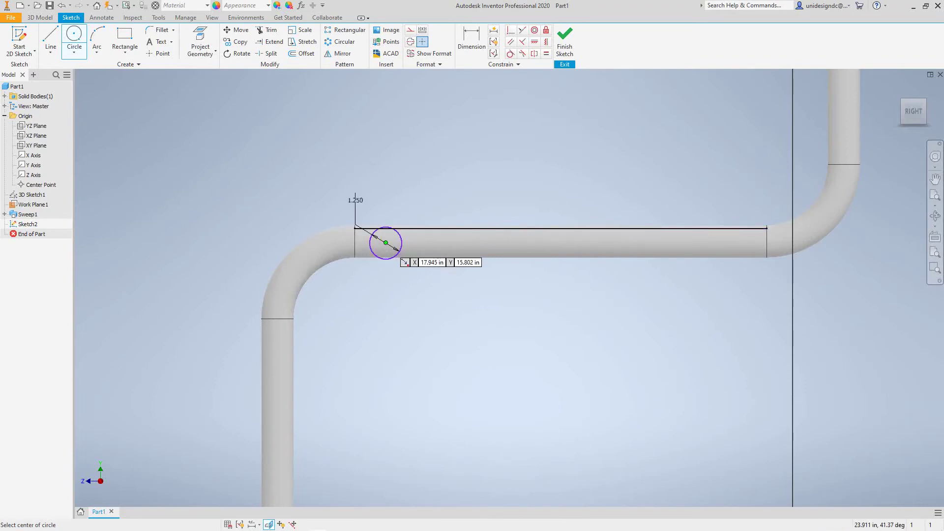
Add a concentric circle 1 in in diameter inside the new seat-rail circle.
{"action": "left_click", "coordinate": [355, 227]}
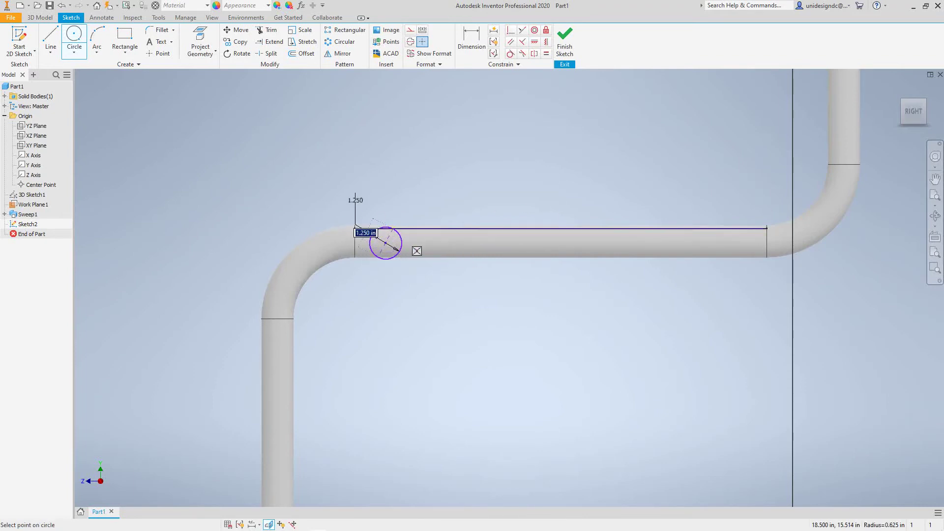
{"action": "type", "text": "1"}
{"action": "key", "text": "Return"}
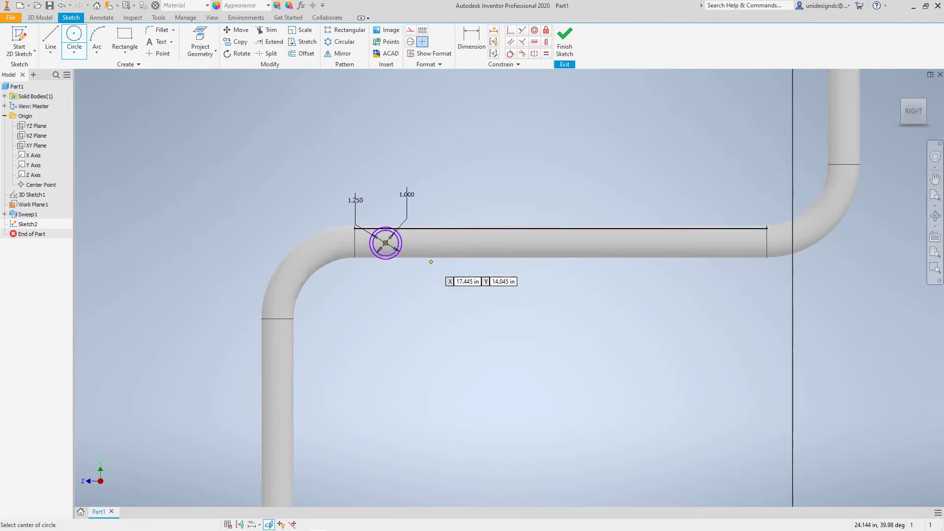
Dimension the vertical distance from the origin to the centre of the seat-rail circles as 18 in.
{"action": "scroll", "coordinate": [406, 272], "scroll_direction": "up", "scroll_amount": 3}
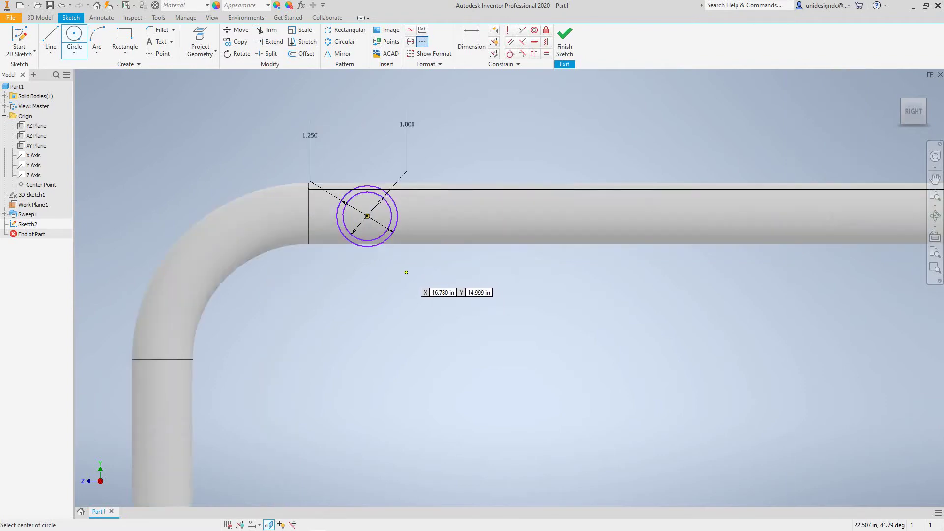
{"action": "scroll", "coordinate": [406, 272], "scroll_direction": "down", "scroll_amount": 2}
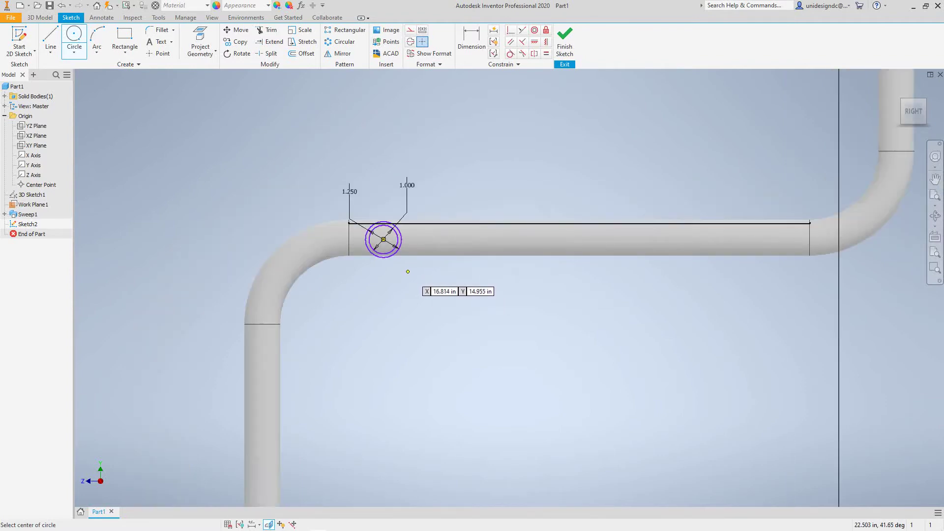
{"action": "scroll", "coordinate": [407, 272], "scroll_direction": "down", "scroll_amount": 4}
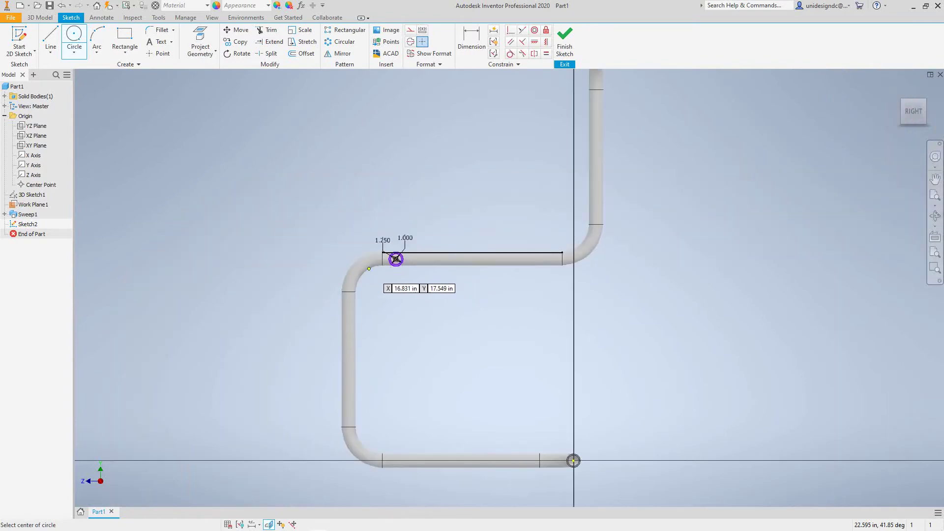
{"action": "left_click", "coordinate": [470, 41]}
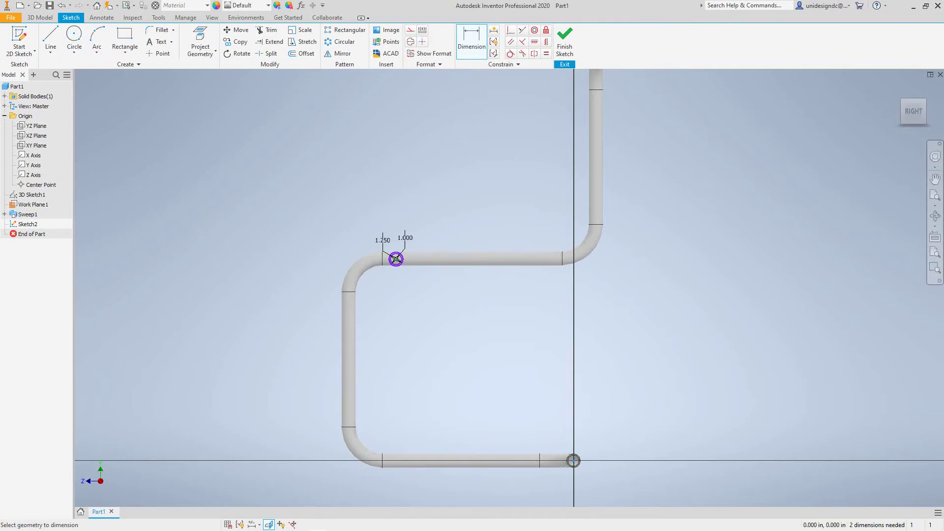
{"action": "left_click", "coordinate": [396, 259]}
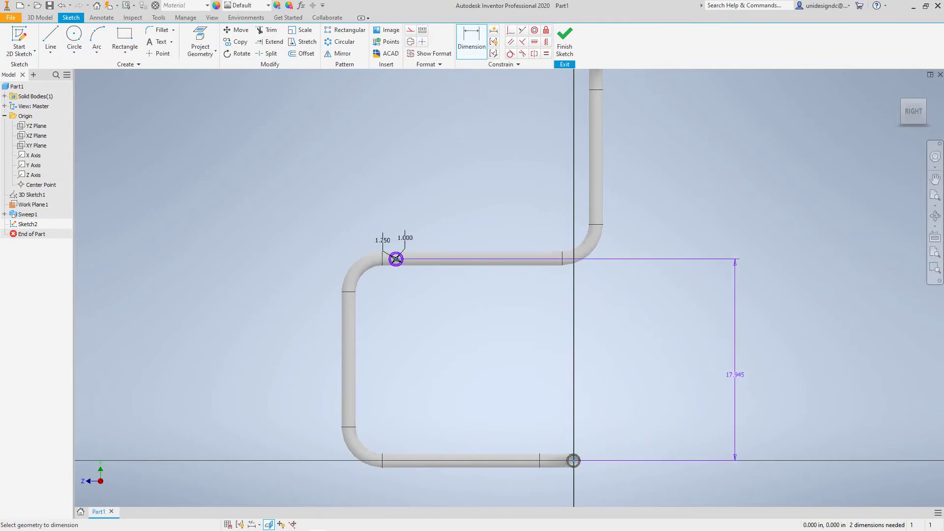
{"action": "left_click", "coordinate": [734, 374]}
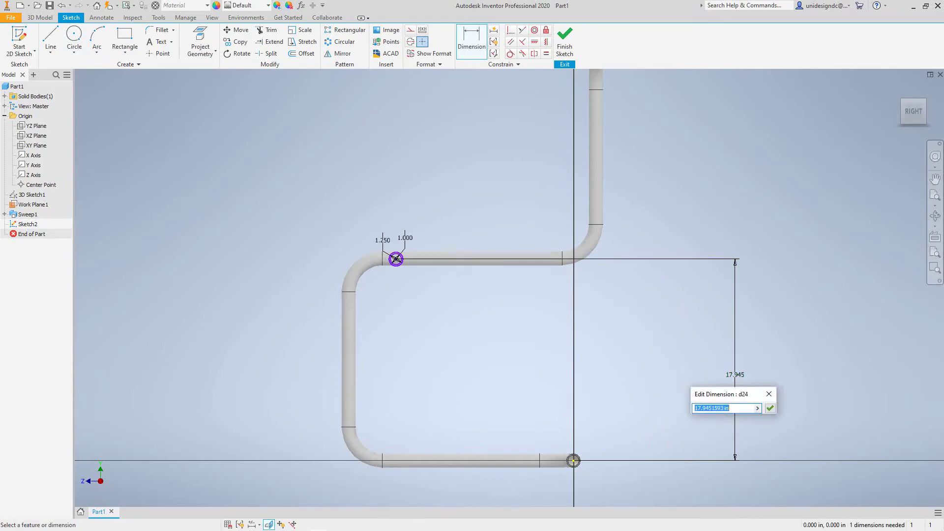
{"action": "type", "text": "18"}
{"action": "key", "text": "Return"}
Dimension the horizontal distance from the centre of the seat-rail circles to the origin as 16 in and finish the sketch.
{"action": "scroll", "coordinate": [465, 271], "scroll_direction": "up", "scroll_amount": 3}
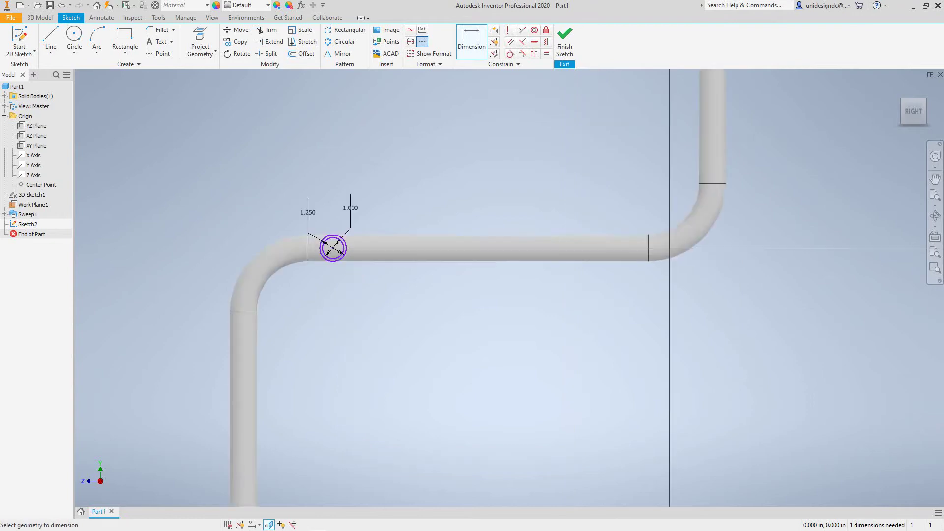
{"action": "scroll", "coordinate": [465, 273], "scroll_direction": "down", "scroll_amount": 5}
{"action": "middle_click_drag", "start_coordinate": [465, 273], "coordinate": [454, 327]}
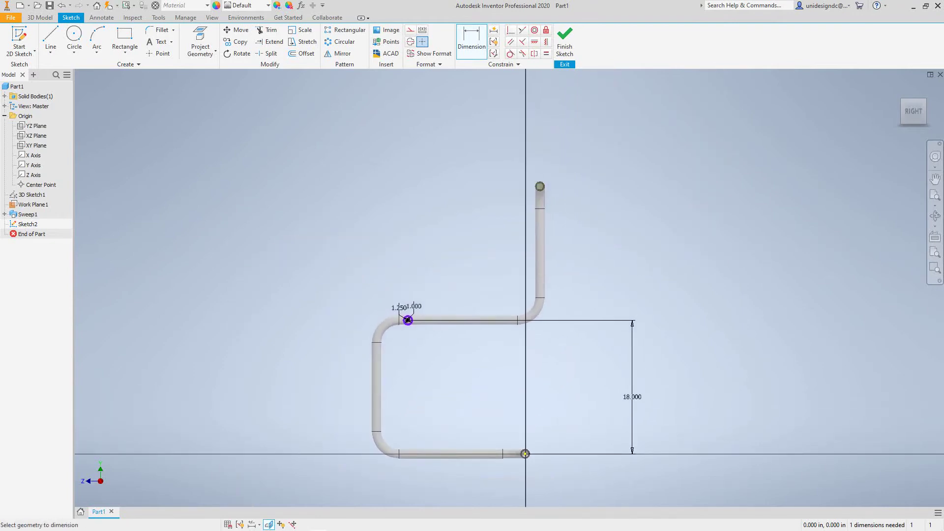
{"action": "scroll", "coordinate": [407, 320], "scroll_direction": "down", "scroll_amount": 2}
{"action": "scroll", "coordinate": [409, 319], "scroll_direction": "up", "scroll_amount": 3}
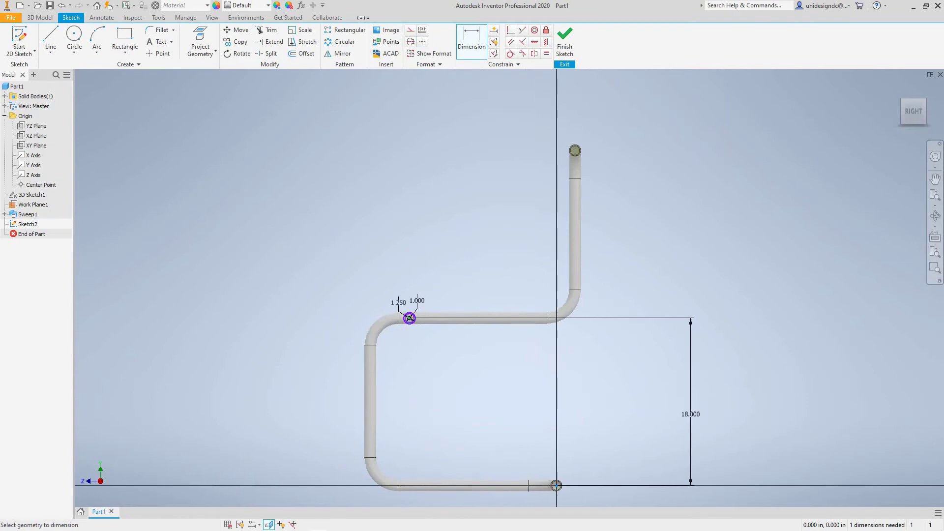
{"action": "left_click", "coordinate": [409, 318]}
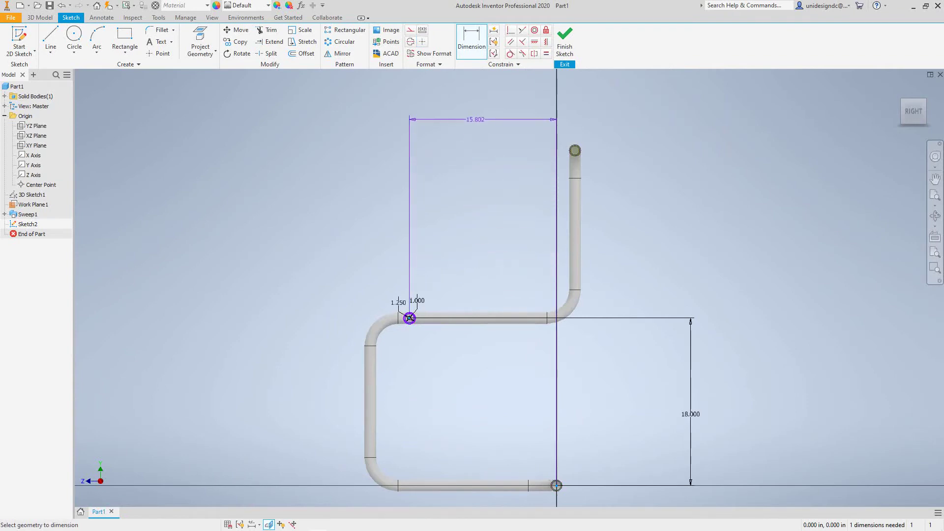
{"action": "left_click", "coordinate": [475, 119]}
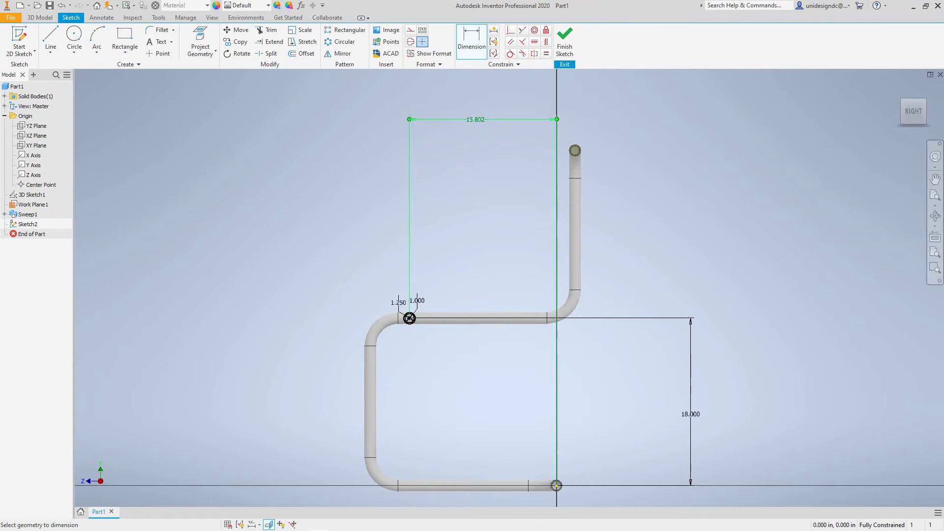
{"action": "type", "text": "1"}
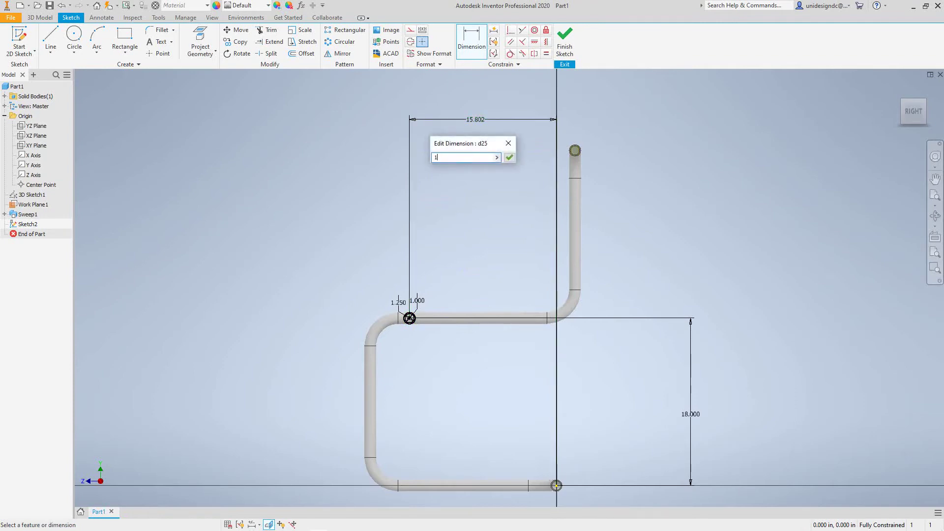
{"action": "type", "text": "6"}
{"action": "key", "text": "Return"}
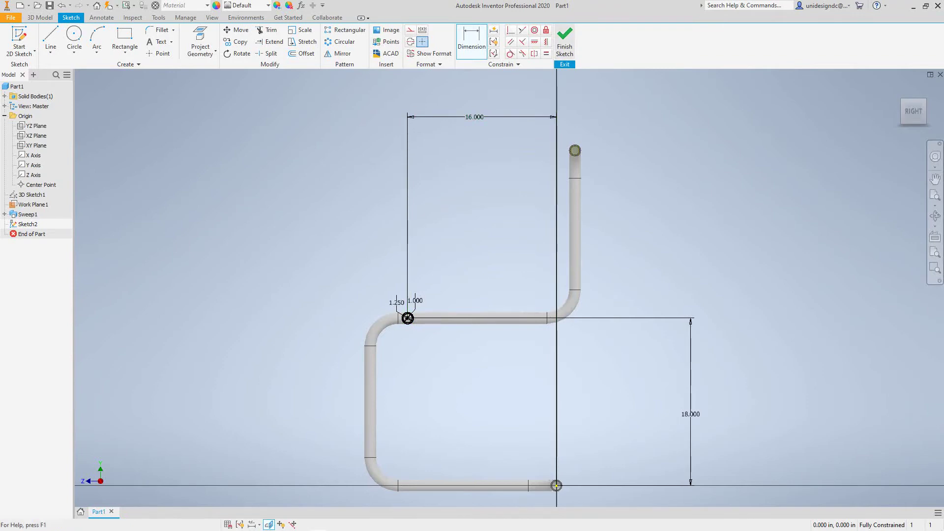
{"action": "left_click", "coordinate": [564, 41]}
{"action": "left_click", "coordinate": [564, 40]}
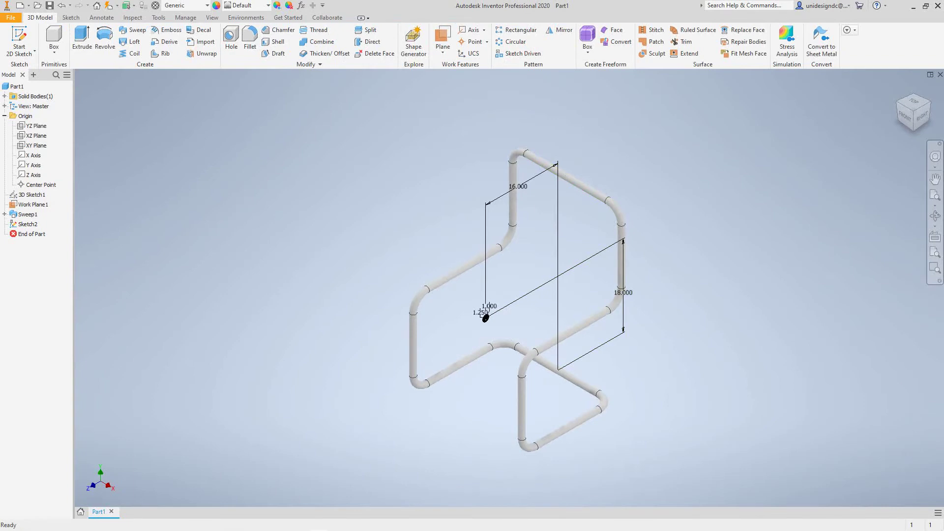
{"action": "scroll", "coordinate": [486, 317], "scroll_direction": "up", "scroll_amount": 3}
{"action": "scroll", "coordinate": [485, 317], "scroll_direction": "down", "scroll_amount": 9}
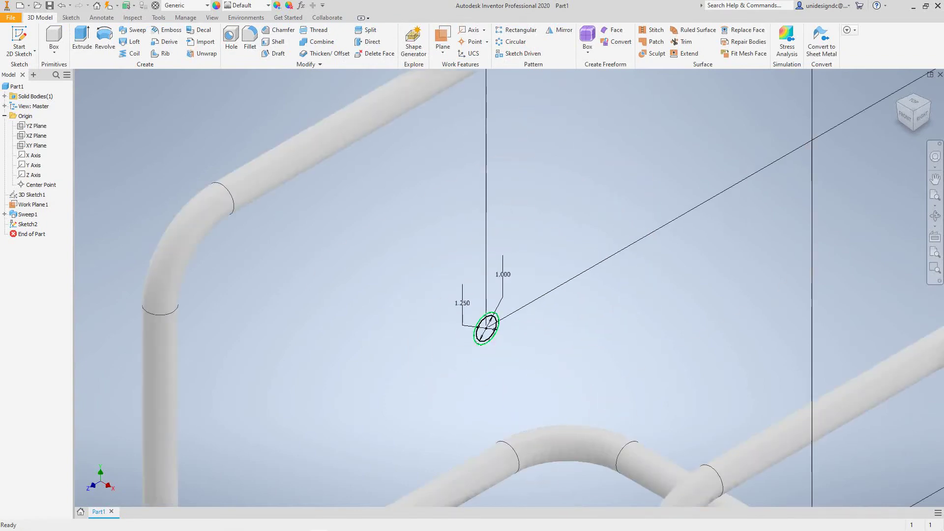
{"action": "scroll", "coordinate": [449, 330], "scroll_direction": "down", "scroll_amount": 2}
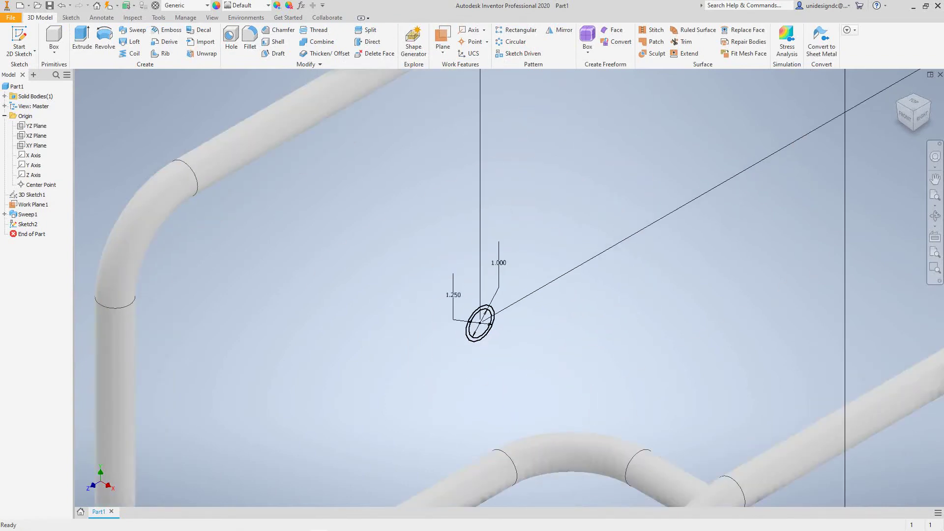
{"action": "left_click", "coordinate": [81, 39]}
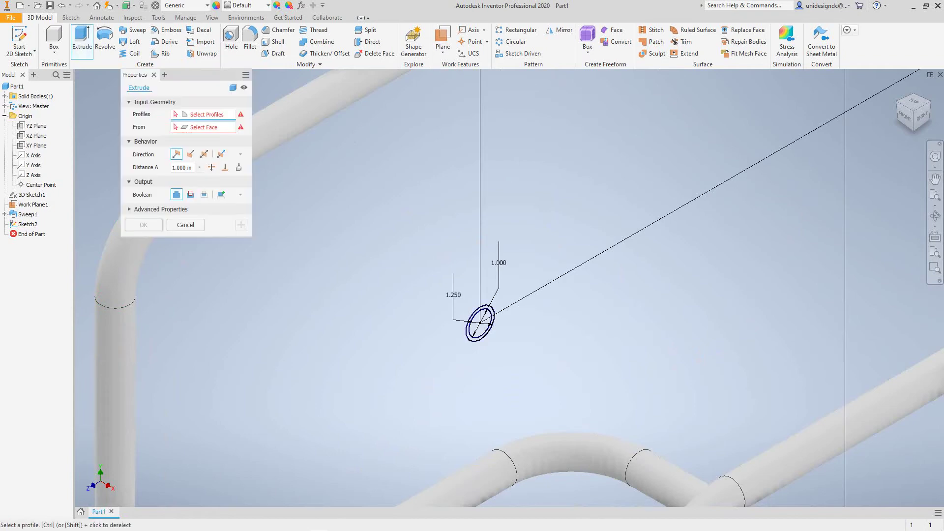
{"action": "scroll", "coordinate": [480, 325], "scroll_direction": "down", "scroll_amount": 1}
{"action": "scroll", "coordinate": [480, 315], "scroll_direction": "up", "scroll_amount": 2}
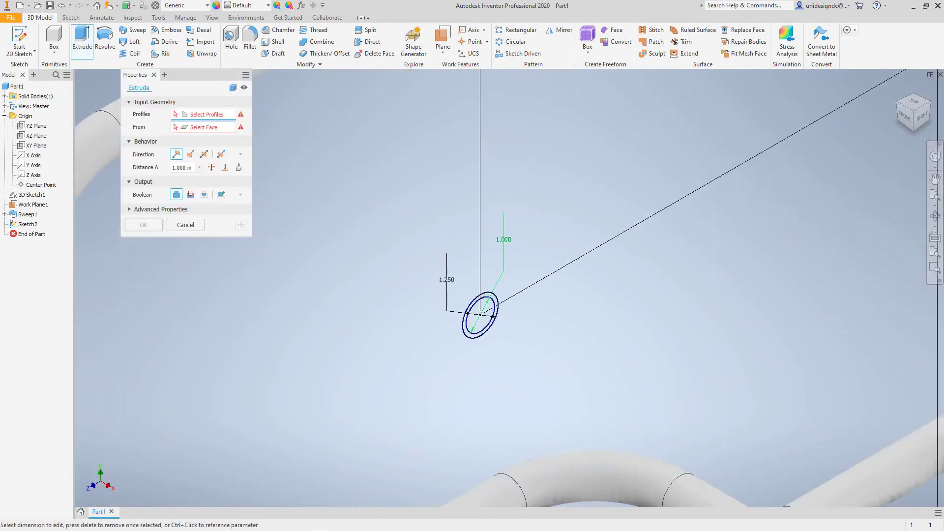
{"action": "scroll", "coordinate": [480, 314], "scroll_direction": "down", "scroll_amount": 2}
{"action": "scroll", "coordinate": [480, 314], "scroll_direction": "up", "scroll_amount": 4}
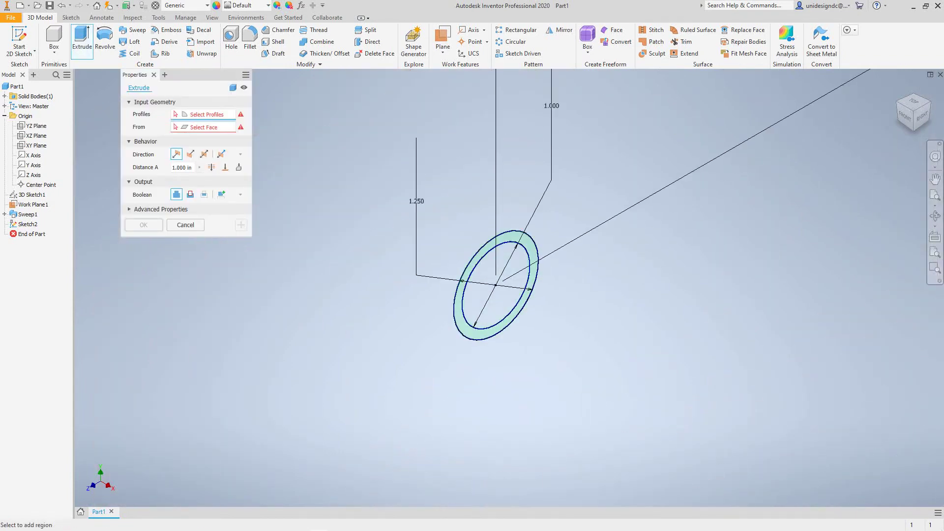
{"action": "left_click", "coordinate": [494, 328]}
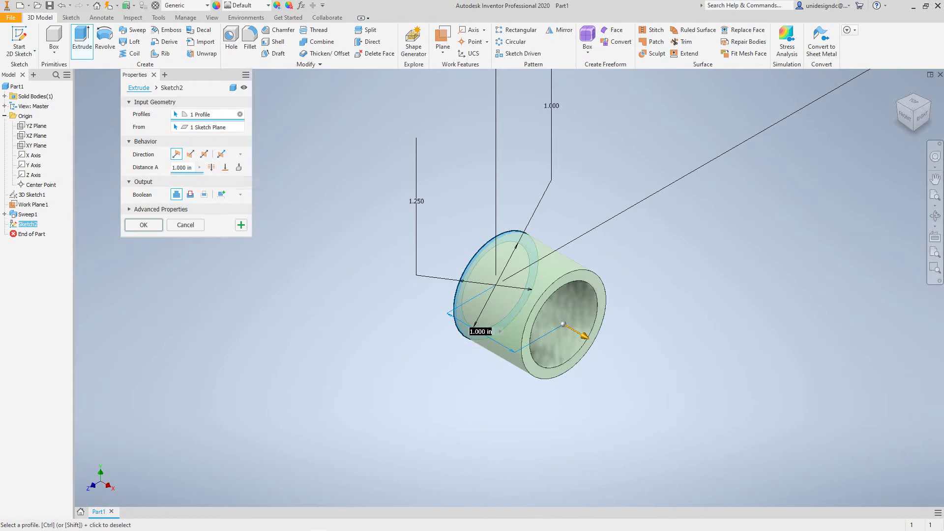
{"action": "scroll", "coordinate": [349, 220], "scroll_direction": "up", "scroll_amount": 2}
{"action": "scroll", "coordinate": [349, 220], "scroll_direction": "down", "scroll_amount": 5}
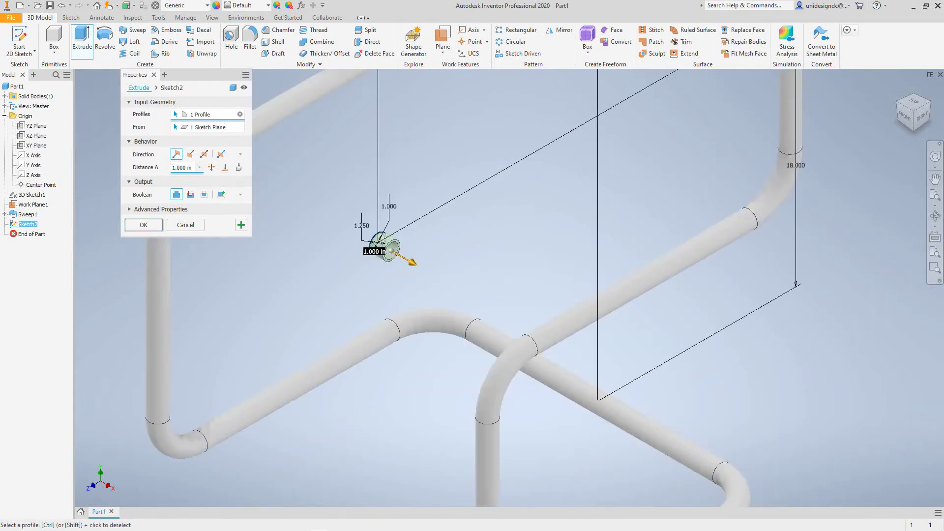
{"action": "left_click", "coordinate": [225, 168]}
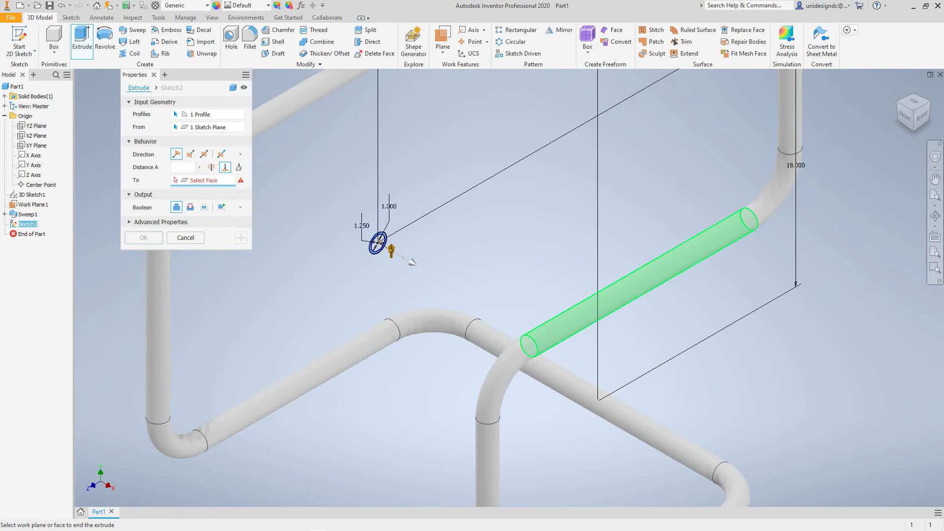
{"action": "key", "text": "Escape"}
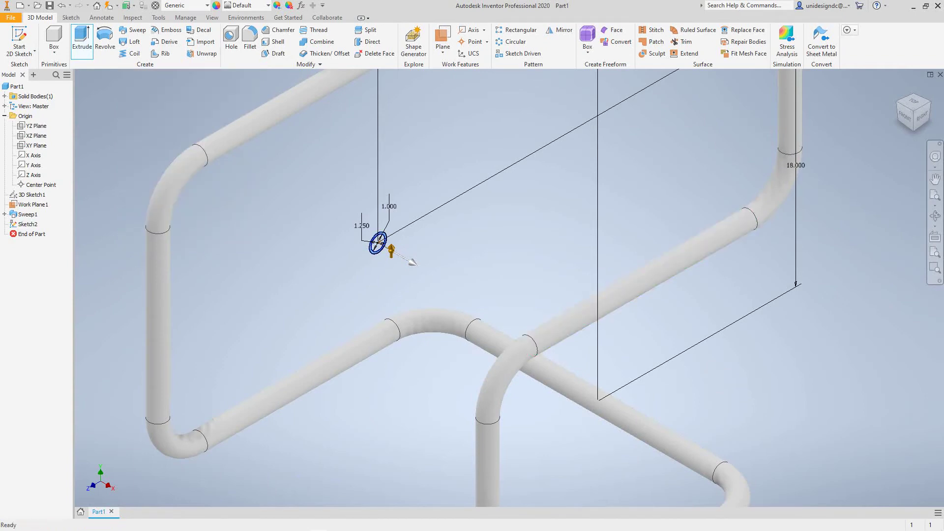
Start extruding the ring between the 1.25 in and 1 in circles, ending it at the straight seat rail on the positive X side.
{"action": "scroll", "coordinate": [346, 258], "scroll_direction": "up", "scroll_amount": 3}
{"action": "scroll", "coordinate": [345, 257], "scroll_direction": "down", "scroll_amount": 7}
{"action": "scroll", "coordinate": [350, 300], "scroll_direction": "down", "scroll_amount": 5}
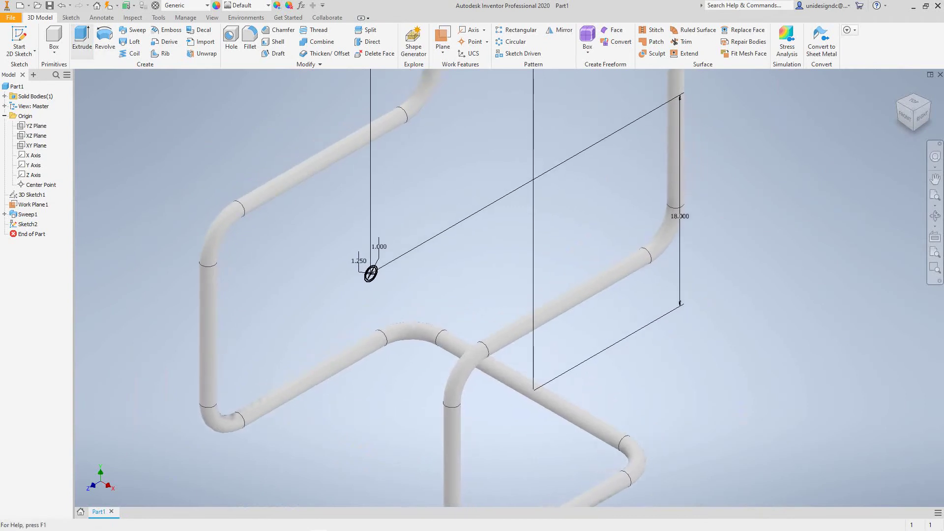
{"action": "left_click", "coordinate": [82, 42]}
{"action": "scroll", "coordinate": [372, 271], "scroll_direction": "down", "scroll_amount": 3}
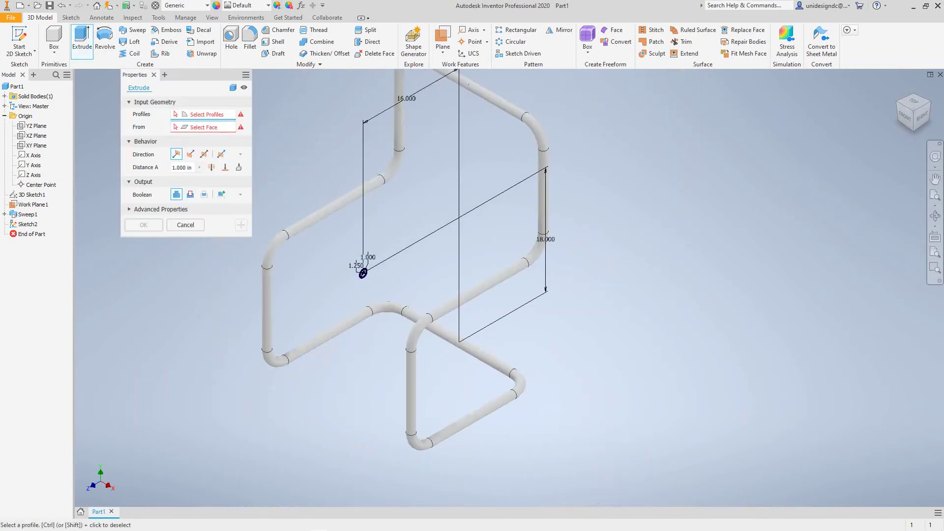
{"action": "scroll", "coordinate": [372, 271], "scroll_direction": "up", "scroll_amount": 4}
{"action": "scroll", "coordinate": [372, 272], "scroll_direction": "down", "scroll_amount": 3}
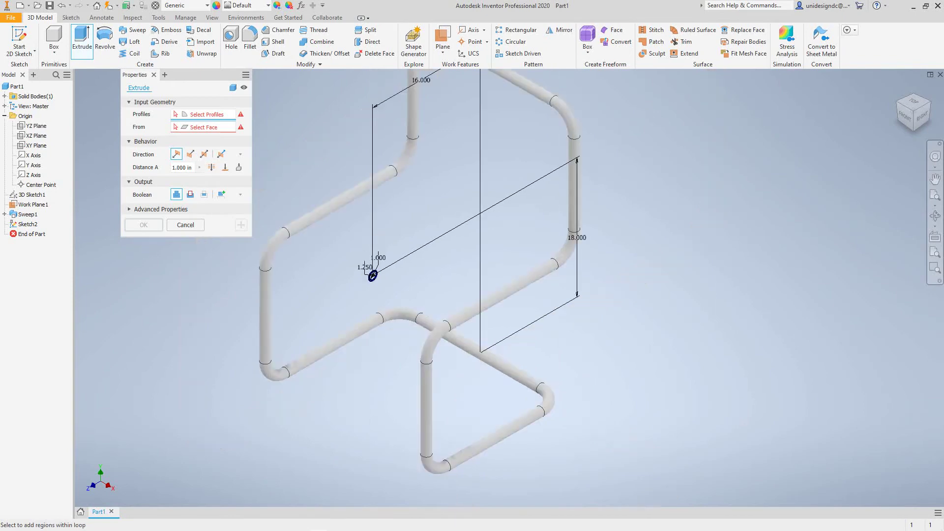
{"action": "scroll", "coordinate": [372, 271], "scroll_direction": "up", "scroll_amount": 5}
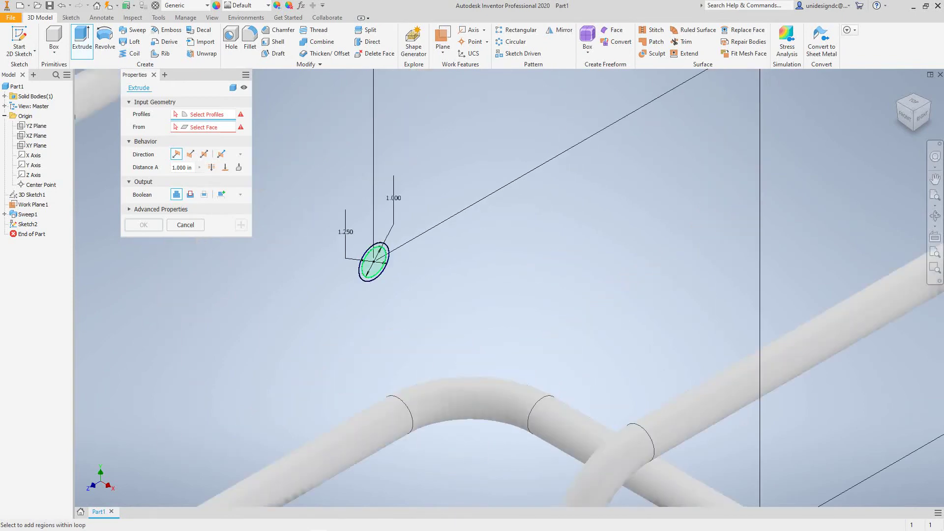
{"action": "scroll", "coordinate": [371, 278], "scroll_direction": "up", "scroll_amount": 3}
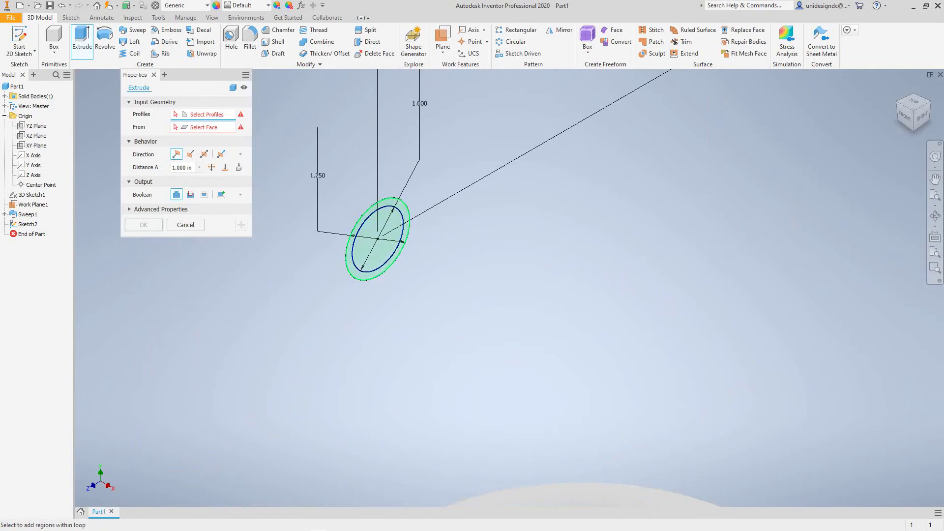
{"action": "left_click", "coordinate": [369, 276]}
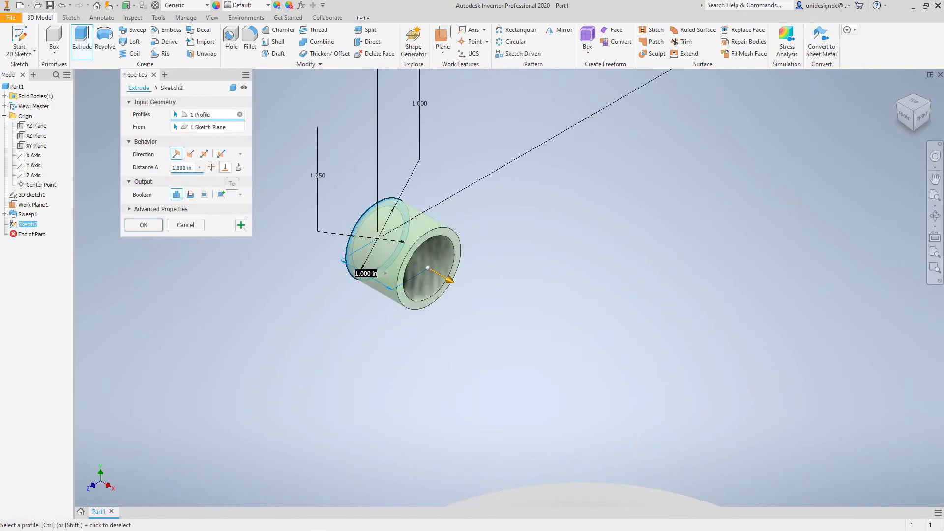
{"action": "left_click", "coordinate": [225, 167]}
{"action": "scroll", "coordinate": [634, 371], "scroll_direction": "down", "scroll_amount": 8}
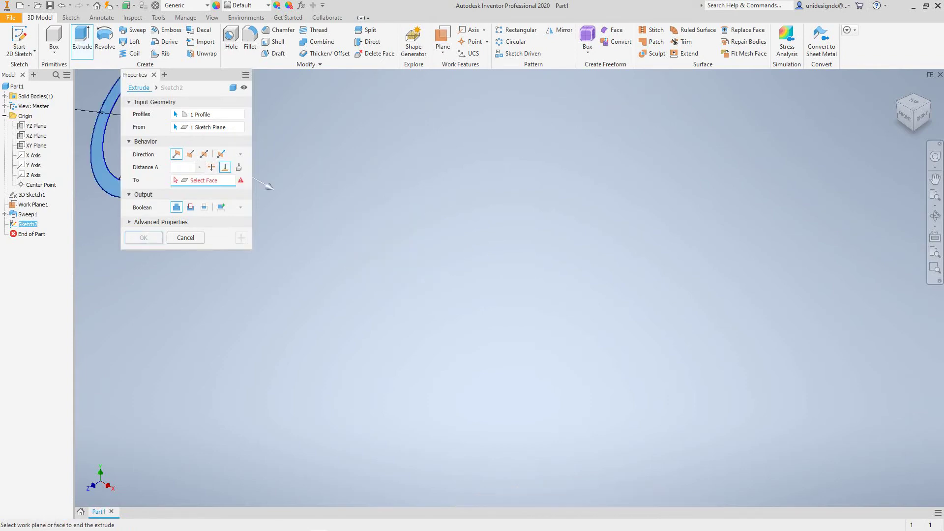
{"action": "left_click", "coordinate": [727, 378]}
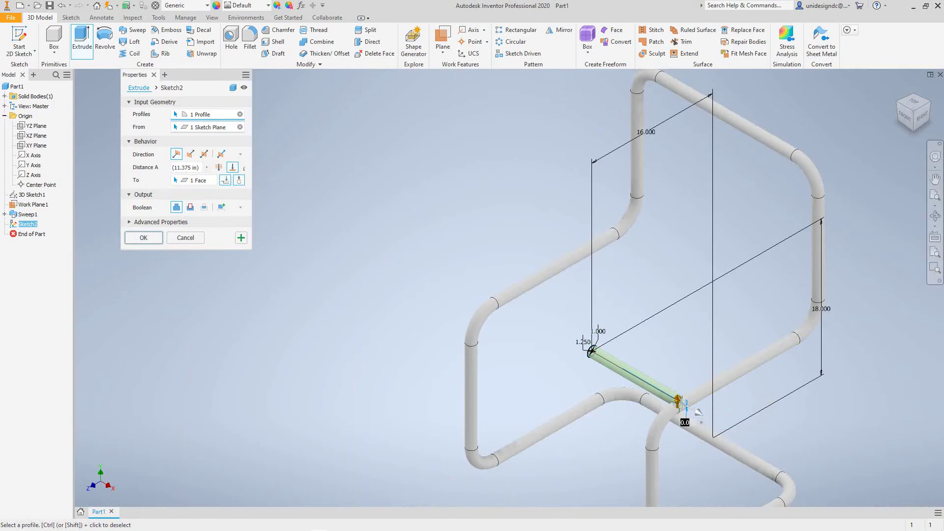
Start the extrusion from the opposite straight seat rail's face, keep Minimum Solution on, and create the cross tube.
{"action": "left_click", "coordinate": [212, 127]}
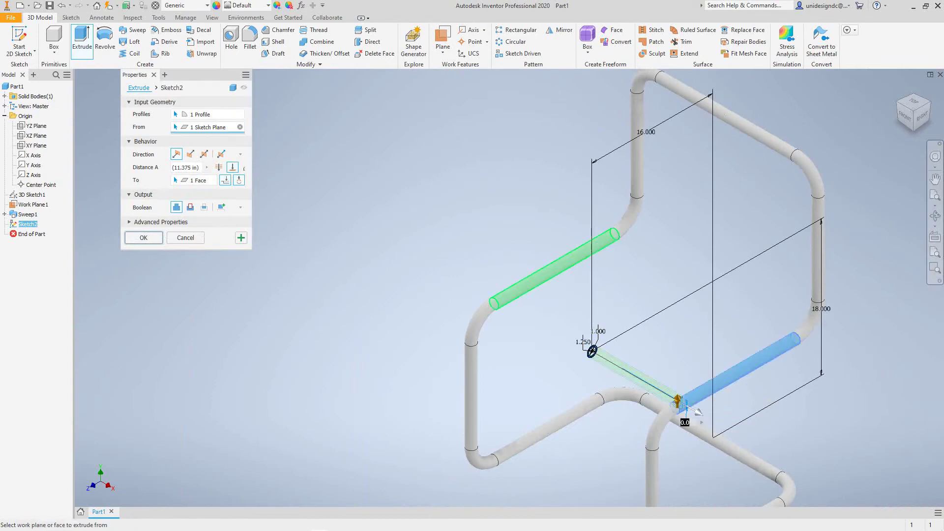
{"action": "left_click", "coordinate": [553, 269]}
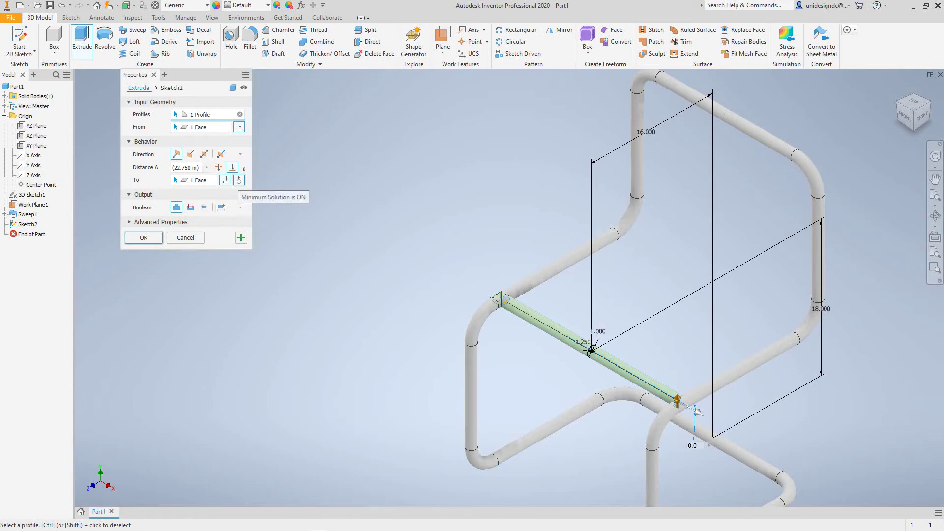
{"action": "left_click", "coordinate": [239, 180]}
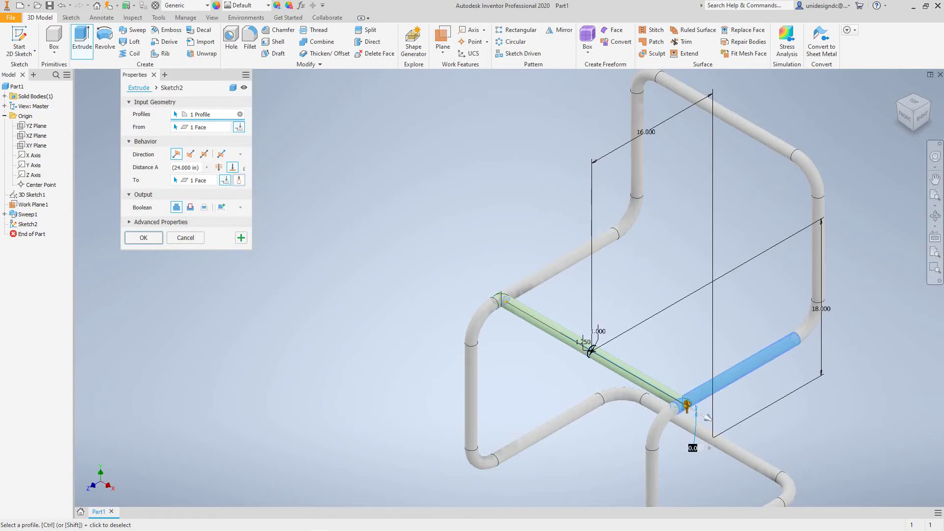
{"action": "left_click", "coordinate": [238, 180]}
{"action": "left_click", "coordinate": [239, 180]}
{"action": "left_click", "coordinate": [238, 180]}
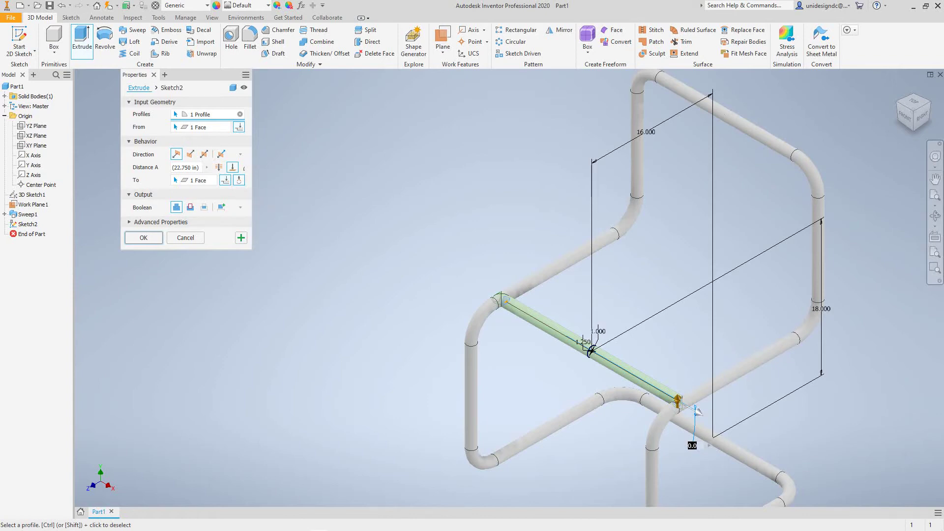
{"action": "key", "text": "Return"}
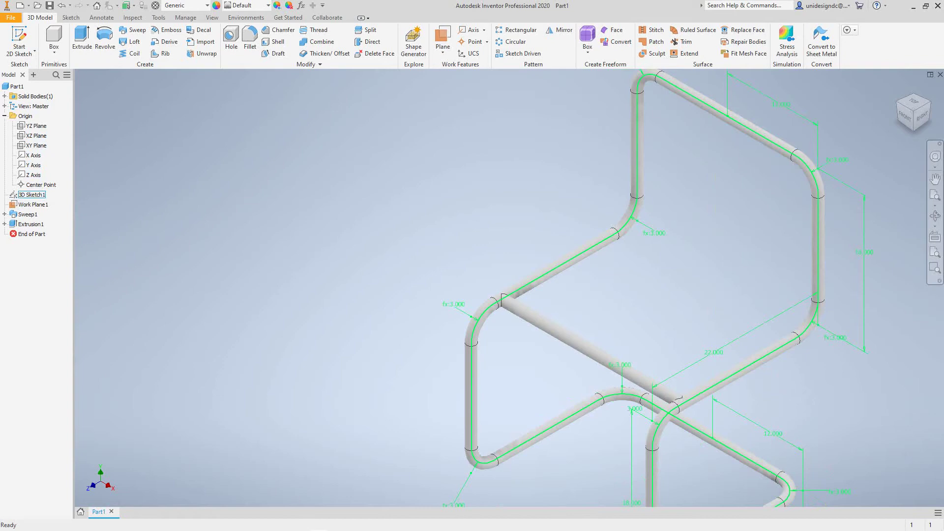
Make the 3D sketch of the frame's path visible.
{"action": "right_click", "coordinate": [38, 195]}
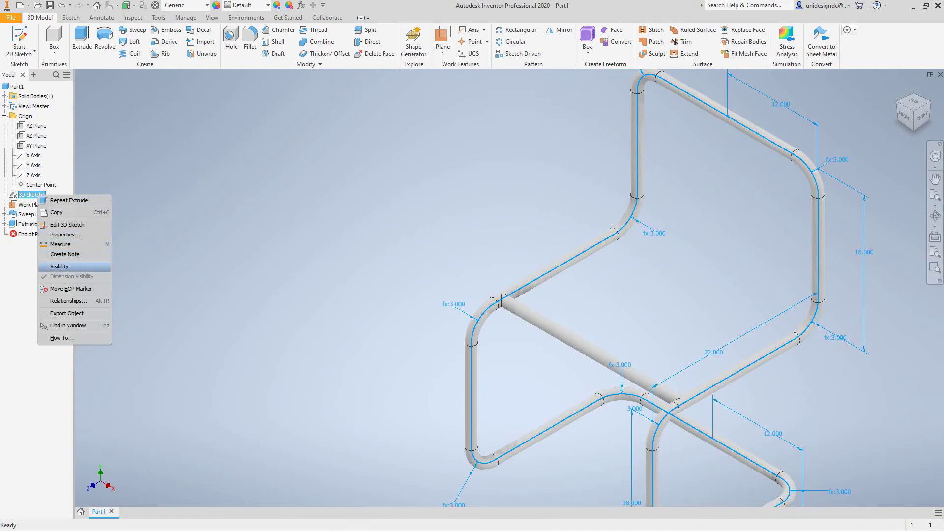
{"action": "left_click", "coordinate": [59, 266]}
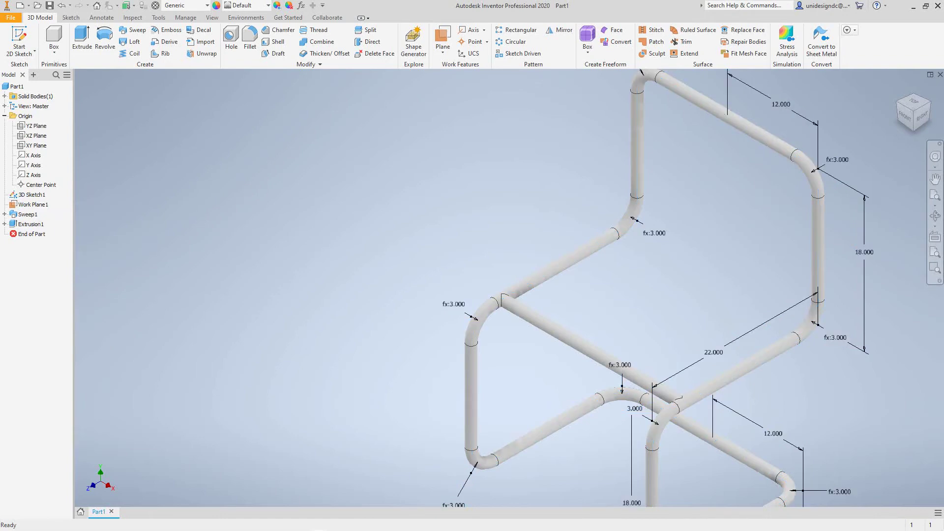
Start a rectangular pattern of the seat cross tube, using the frame's 3D sketch path as Direction 1.
{"action": "scroll", "coordinate": [277, 226], "scroll_direction": "down", "scroll_amount": 3}
{"action": "scroll", "coordinate": [285, 228], "scroll_direction": "up", "scroll_amount": 5}
{"action": "middle_click_drag", "start_coordinate": [285, 228], "coordinate": [237, 272]}
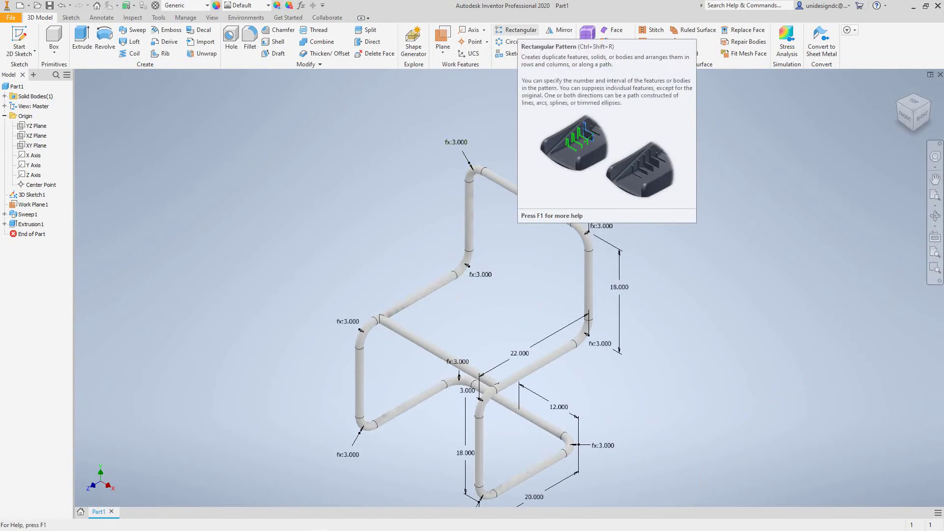
{"action": "left_click", "coordinate": [516, 30]}
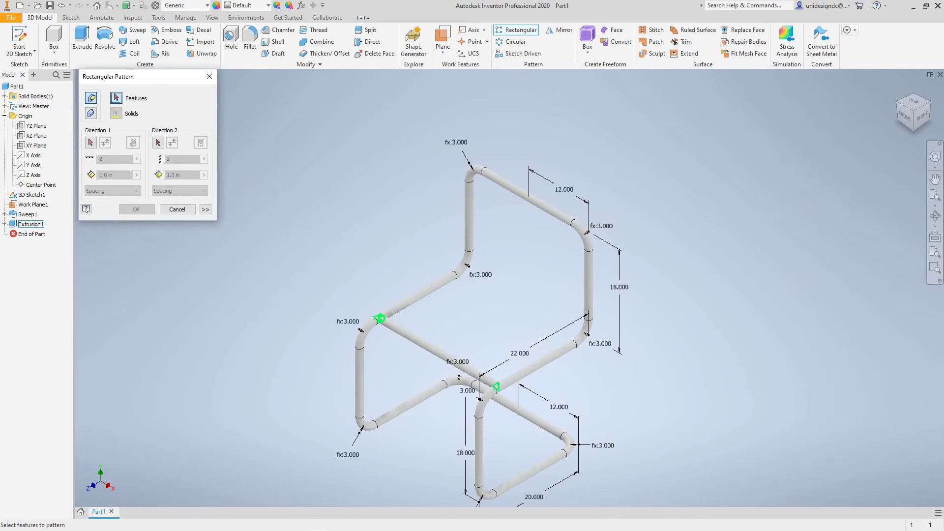
{"action": "left_click", "coordinate": [31, 224]}
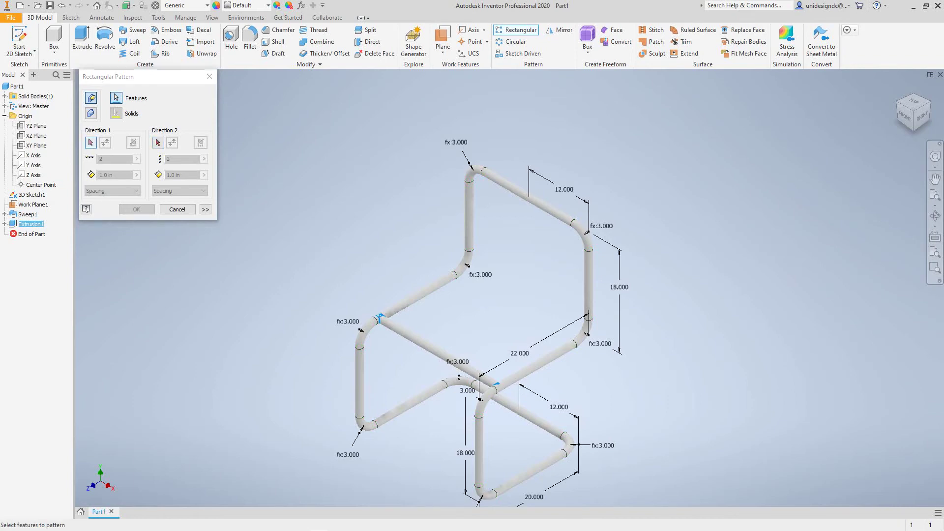
{"action": "left_click", "coordinate": [91, 143]}
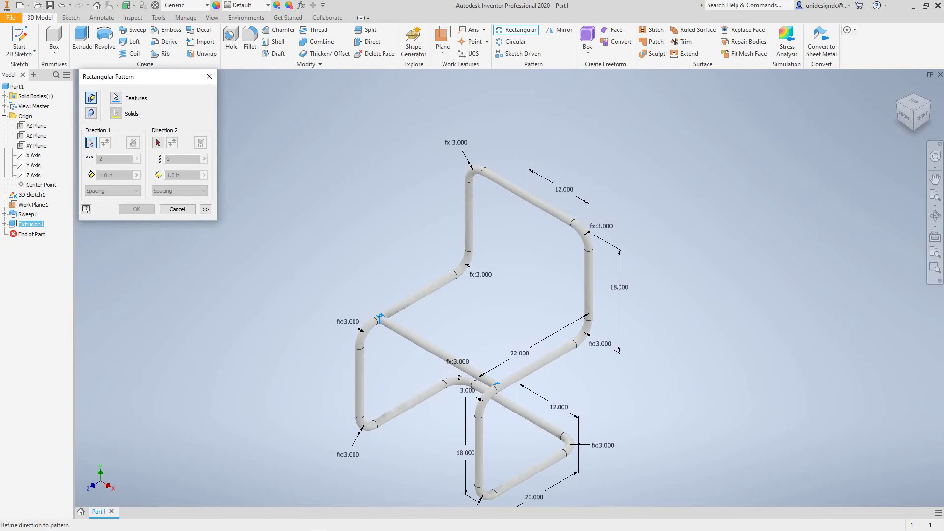
{"action": "left_click", "coordinate": [418, 296]}
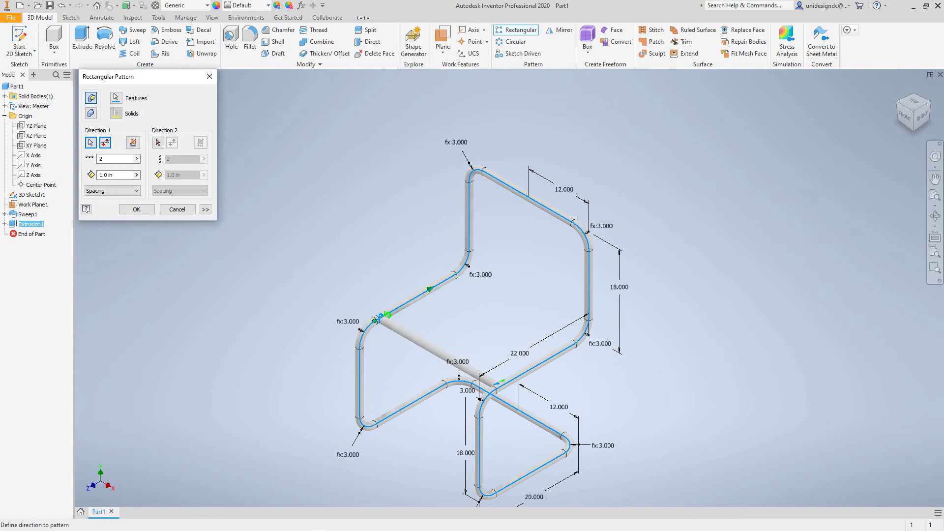
Set the pattern to 3 occurrences over a total distance of 23 in along the path.
{"action": "double_click", "coordinate": [103, 159]}
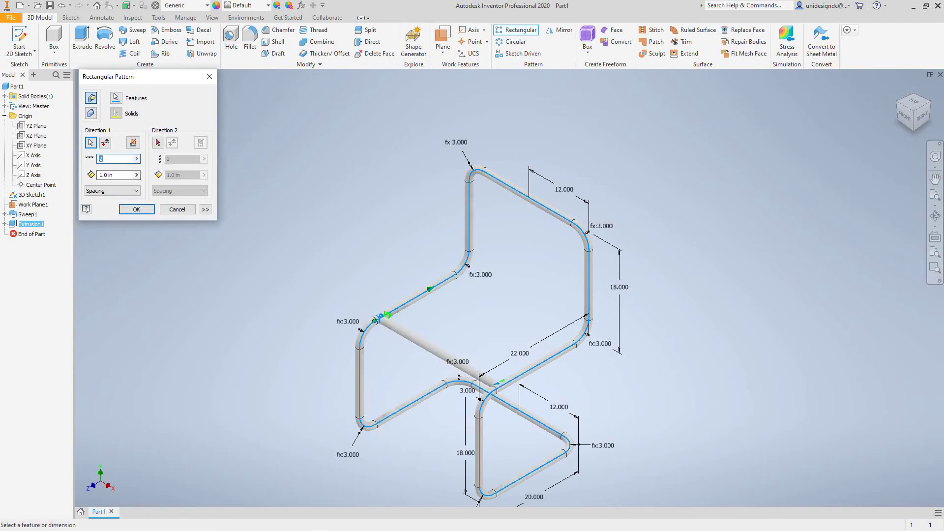
{"action": "type", "text": "3"}
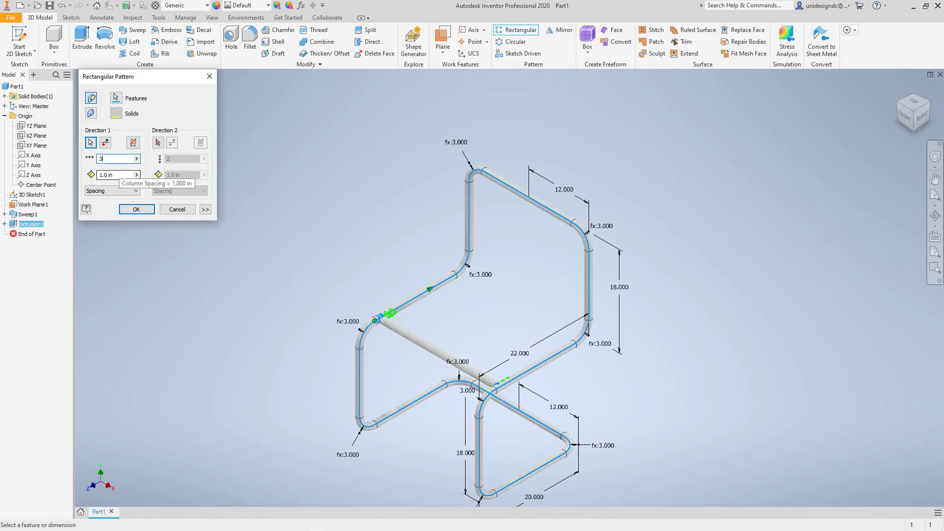
{"action": "key", "text": "Tab"}
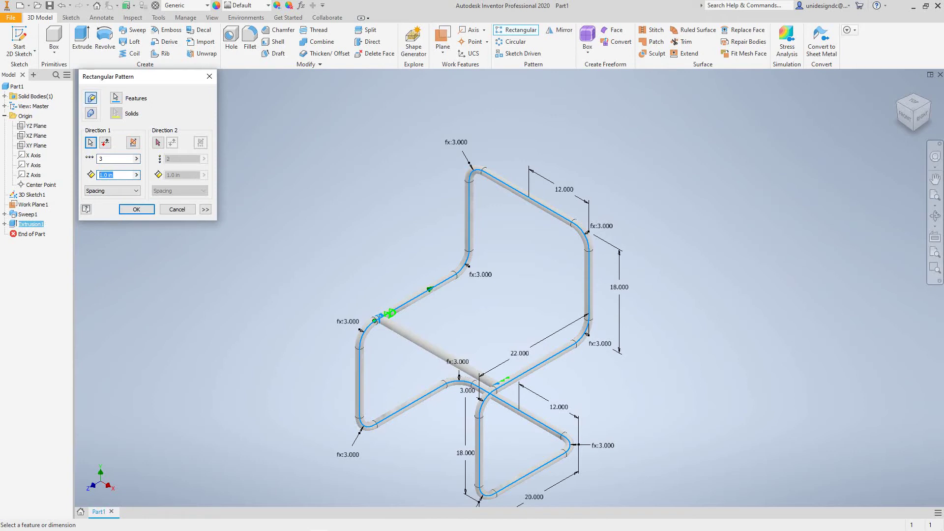
{"action": "type", "text": "23"}
{"action": "key", "text": "Tab"}
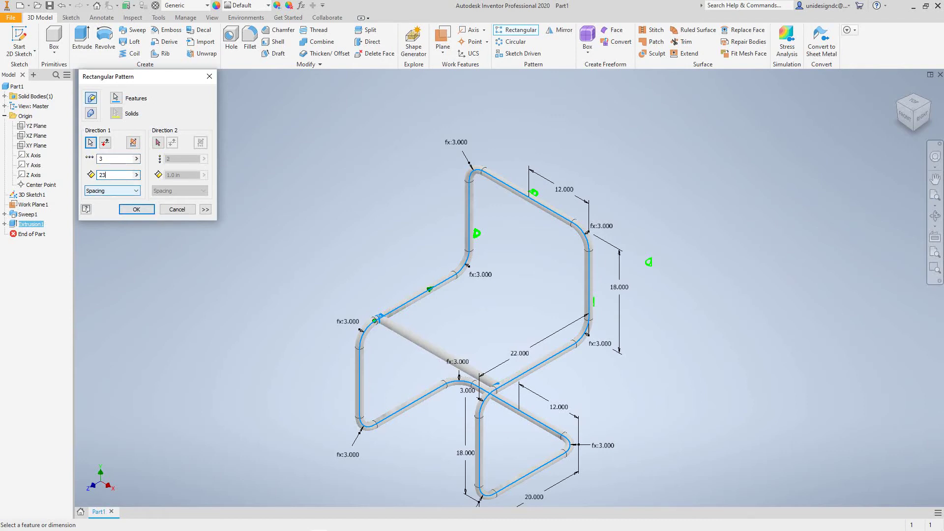
{"action": "left_click", "coordinate": [118, 190]}
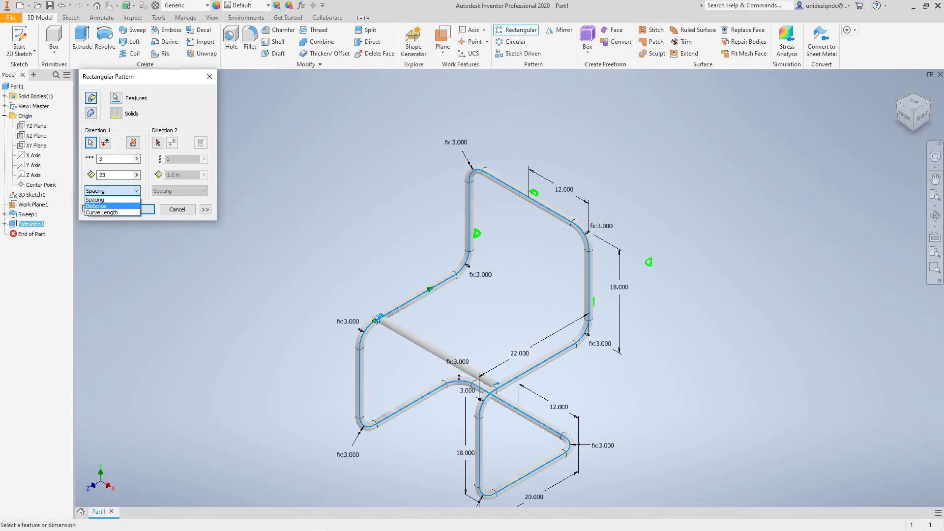
{"action": "key", "text": "Return"}
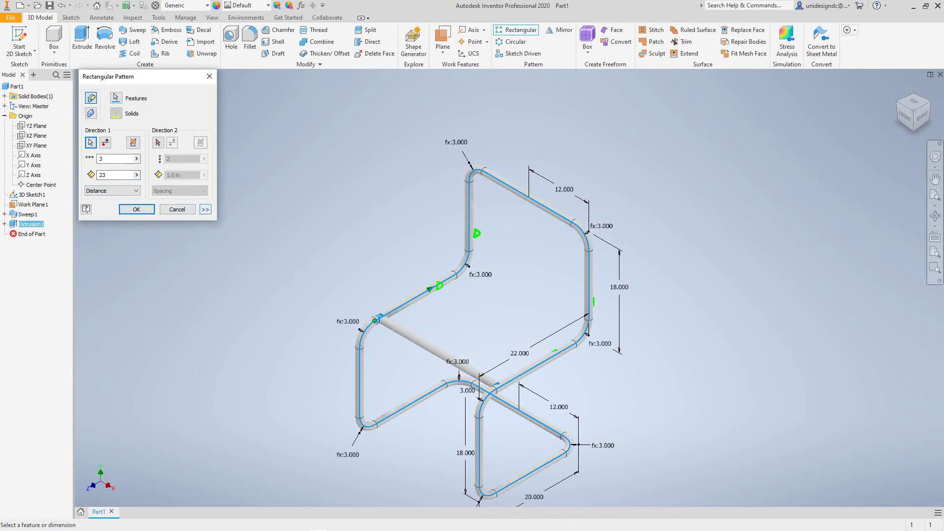
Orient the copies by Direction1 with identical compute, create the pattern, and hide the 3D sketch.
{"action": "left_click", "coordinate": [206, 210]}
{"action": "key", "text": "Return"}
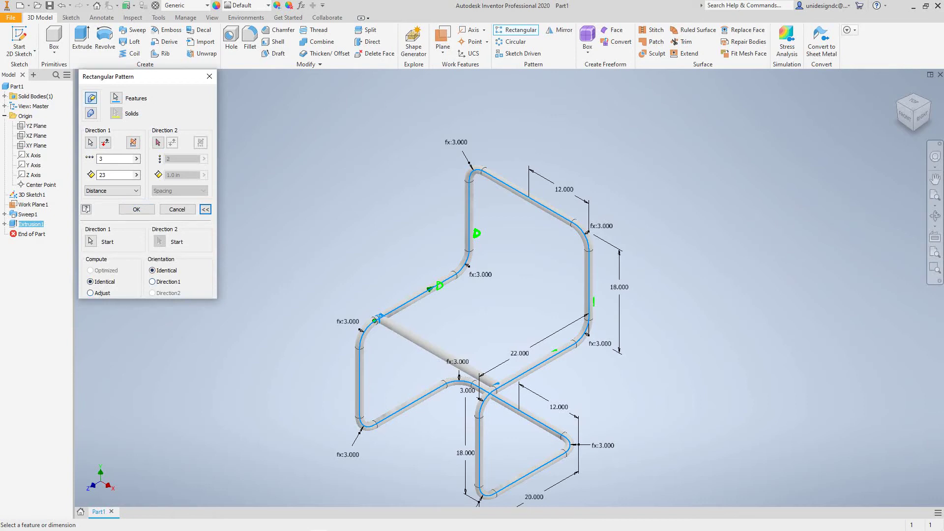
{"action": "left_click", "coordinate": [152, 281]}
{"action": "left_click", "coordinate": [136, 208]}
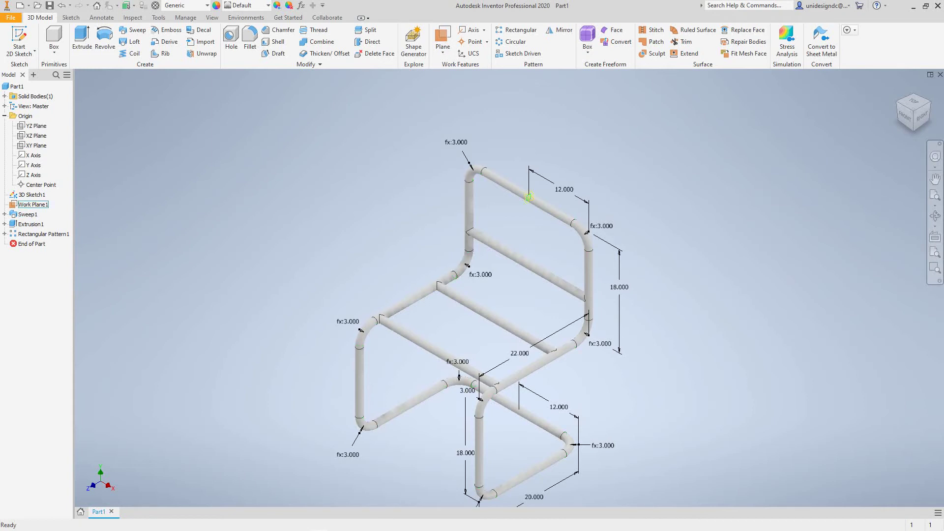
{"action": "right_click", "coordinate": [32, 194]}
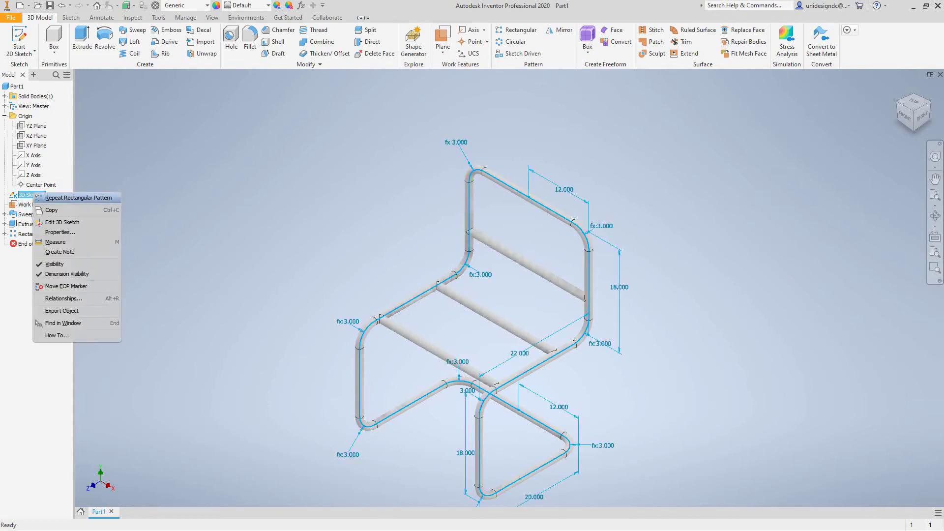
{"action": "left_click", "coordinate": [55, 263]}
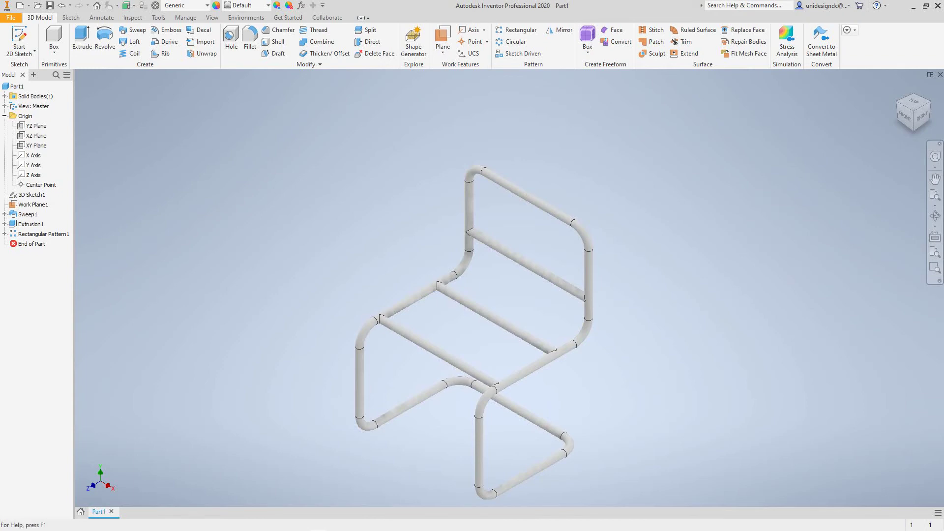
Create a work plane parallel to the XZ plane and tangent to the front seat cross tube.
{"action": "left_click", "coordinate": [443, 49]}
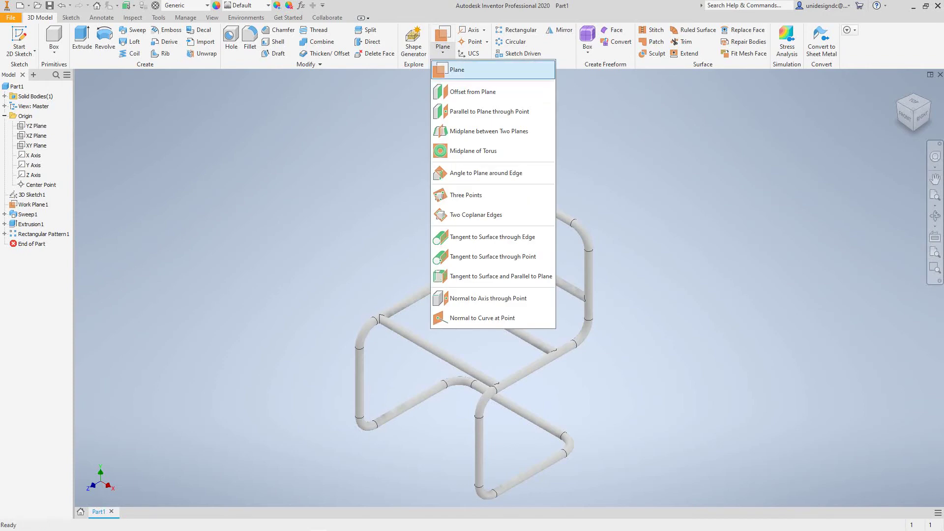
{"action": "left_click", "coordinate": [457, 69]}
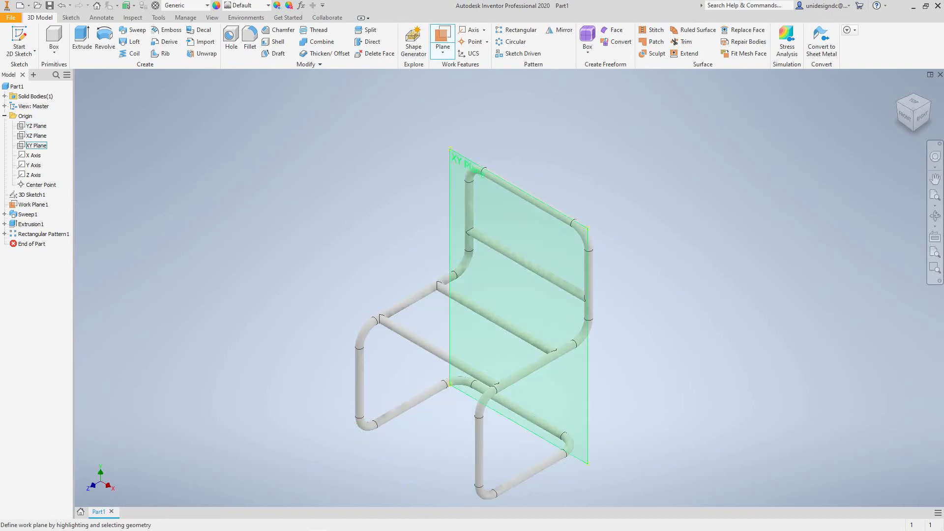
{"action": "left_click", "coordinate": [36, 135]}
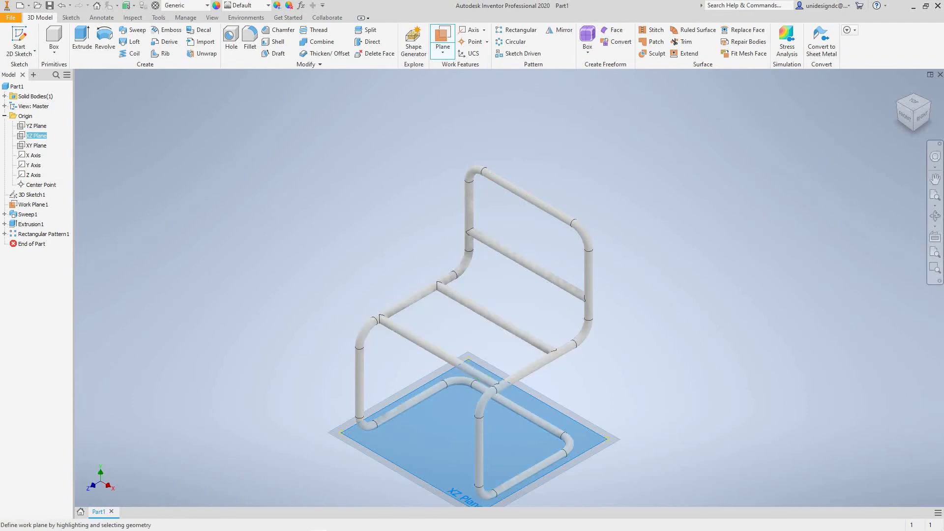
{"action": "left_click", "coordinate": [435, 353]}
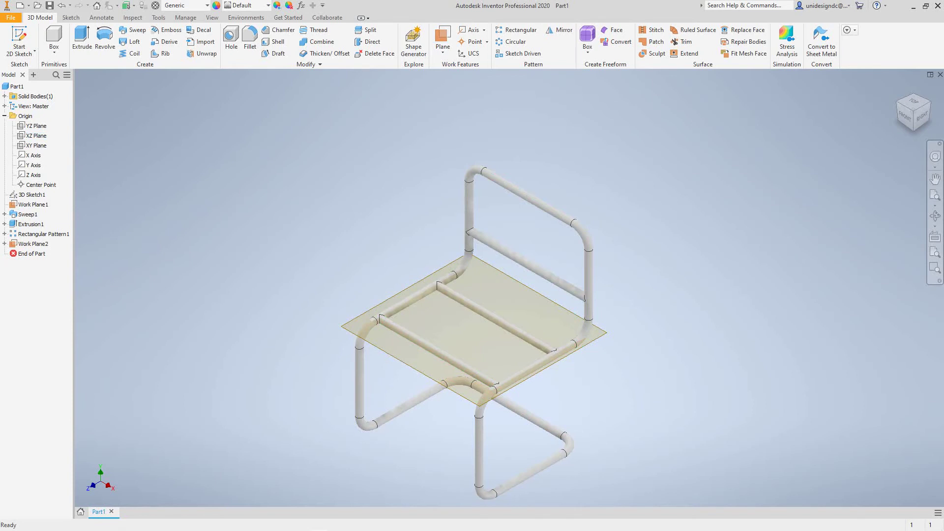
Start a sketch on the new seat work plane and place a point on the vertical centre axis between the two seat cross tubes.
{"action": "left_click", "coordinate": [413, 354]}
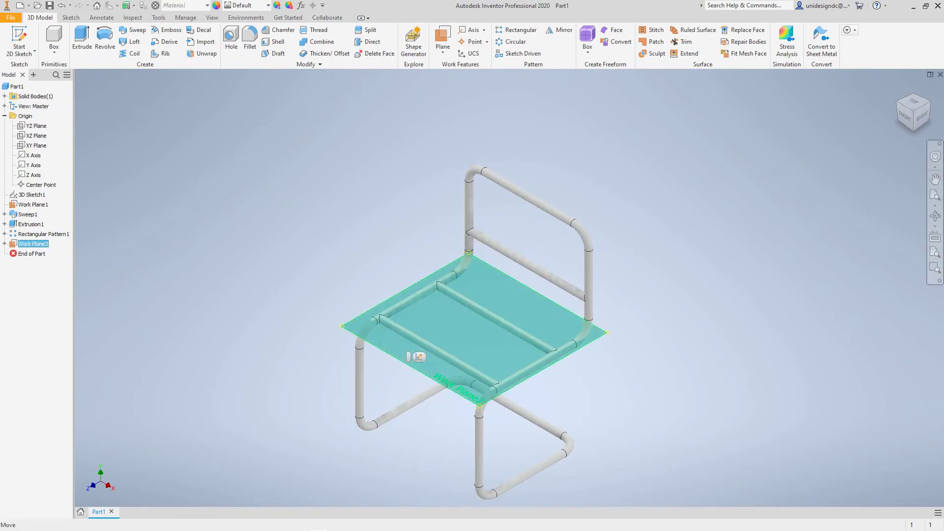
{"action": "left_click", "coordinate": [419, 357]}
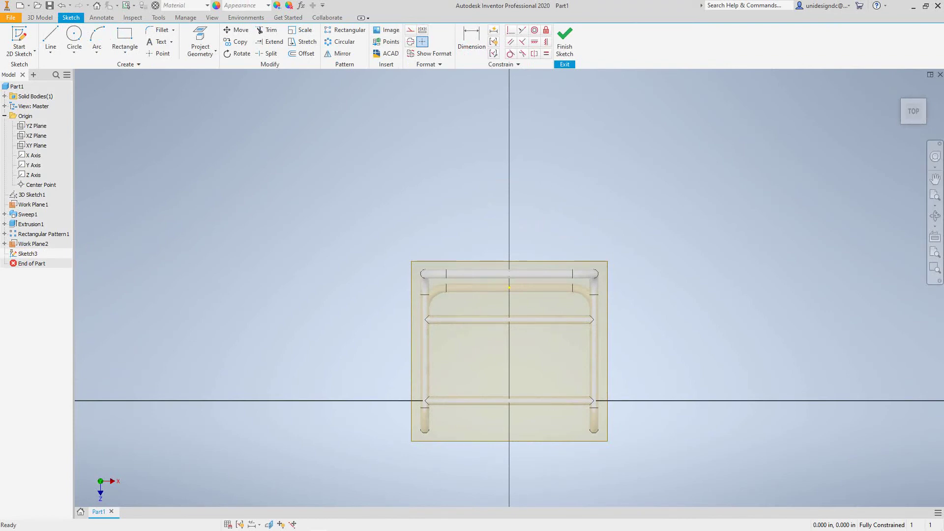
{"action": "left_click", "coordinate": [159, 53]}
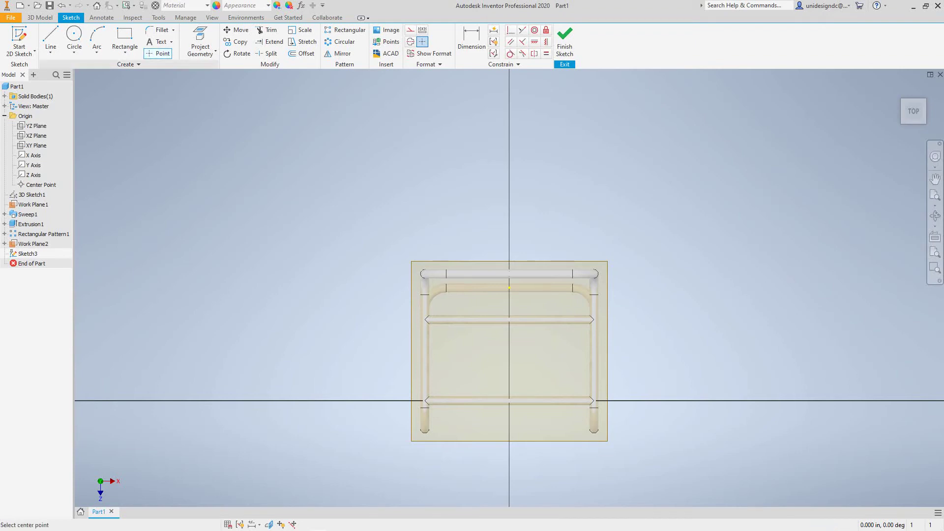
{"action": "left_click", "coordinate": [510, 357]}
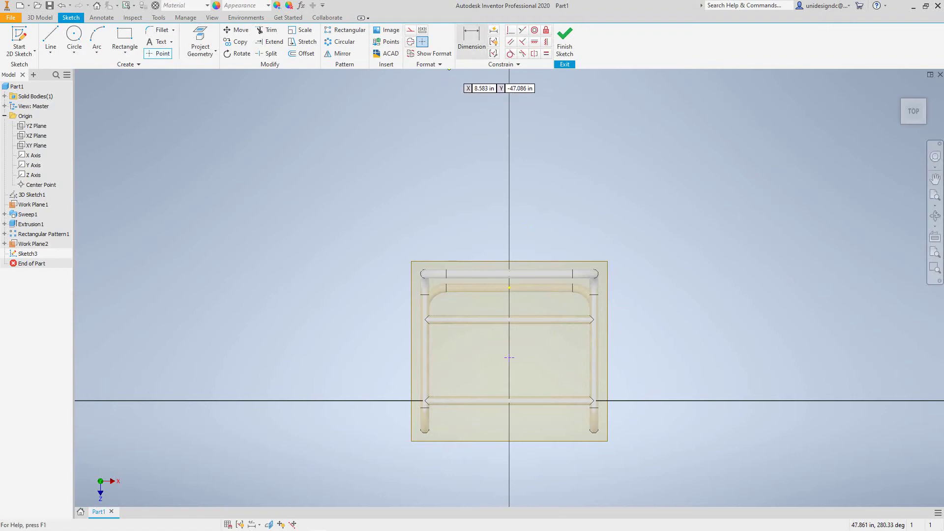
Dimension the vertical distance from the projected origin to the sketch point as 10 in and finish the sketch.
{"action": "left_click", "coordinate": [472, 39]}
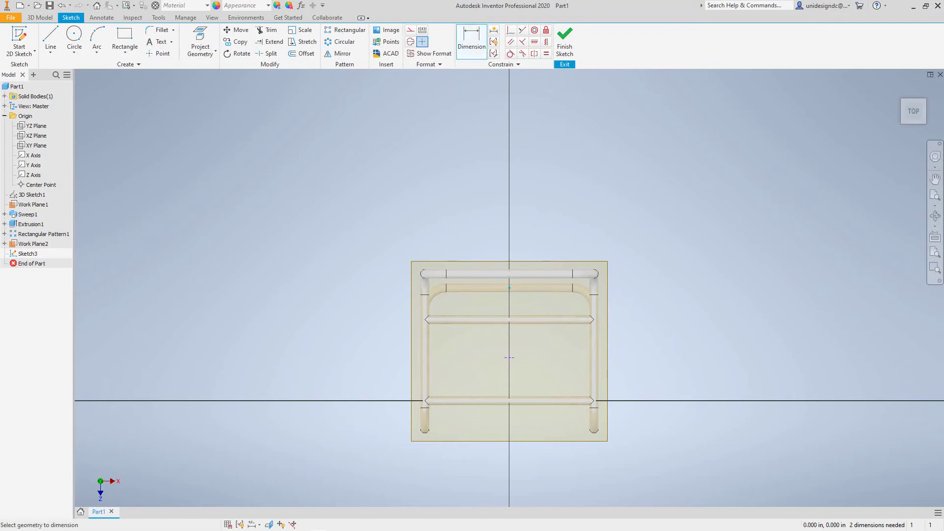
{"action": "left_click", "coordinate": [509, 287]}
{"action": "left_click", "coordinate": [509, 357]}
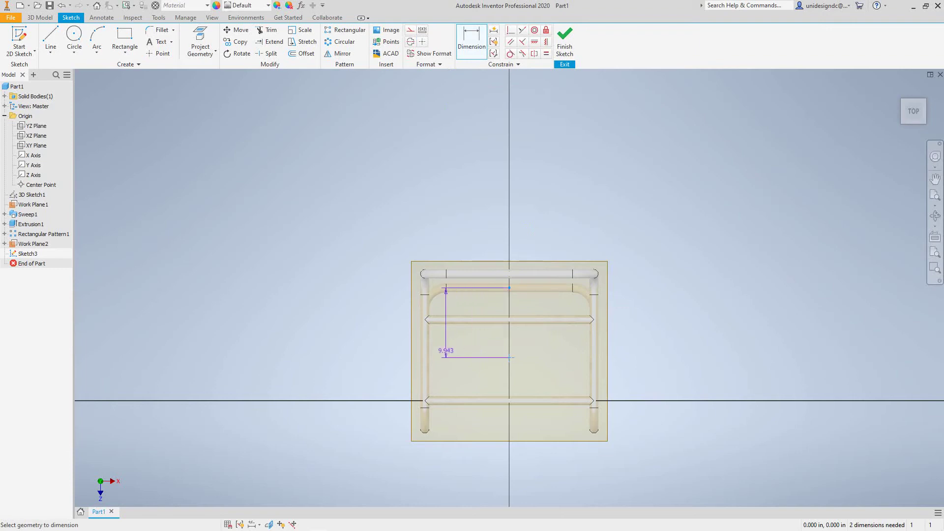
{"action": "left_click", "coordinate": [362, 321]}
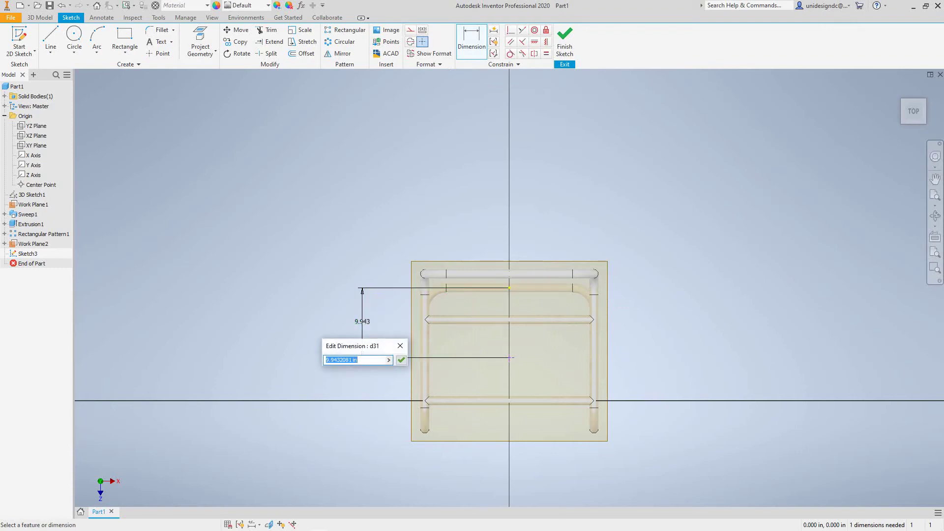
{"action": "type", "text": "10"}
{"action": "key", "text": "Return"}
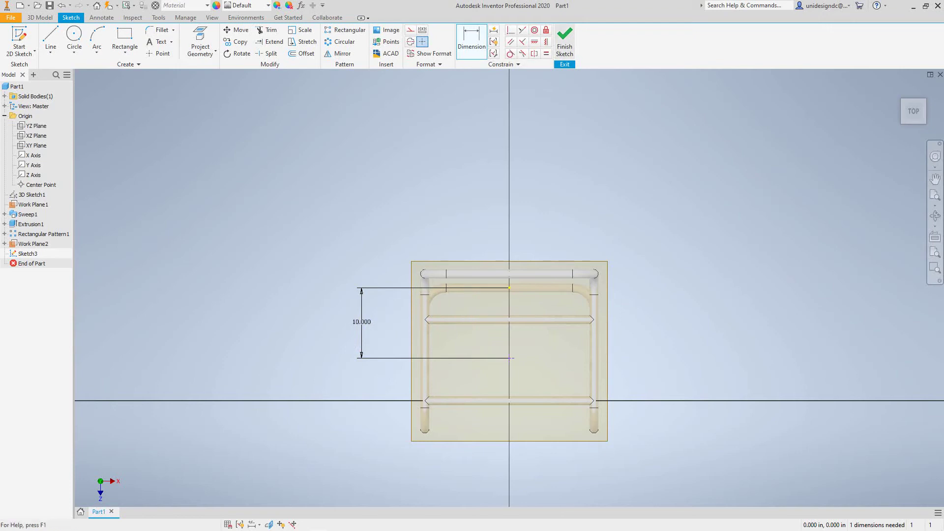
{"action": "left_click", "coordinate": [564, 41]}
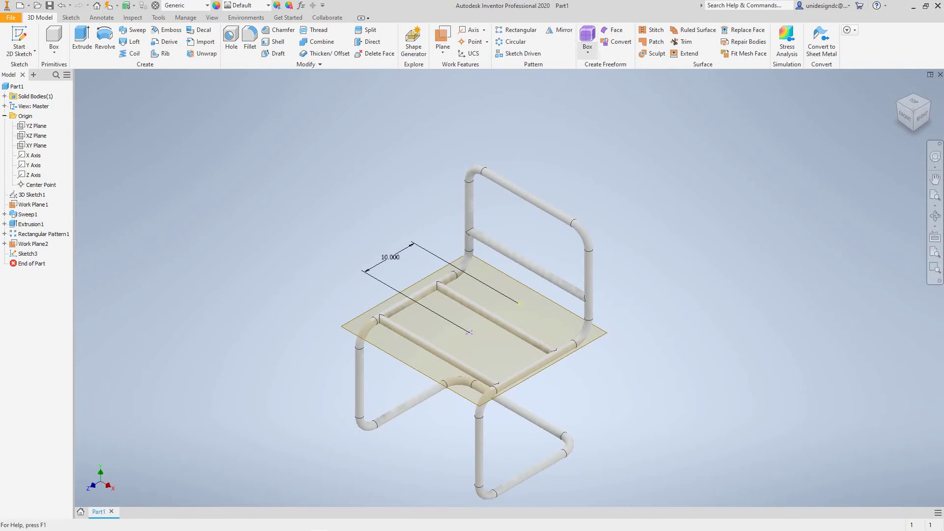
Start a freeform box on the seat work plane, centred on the sketch point.
{"action": "left_click", "coordinate": [587, 51]}
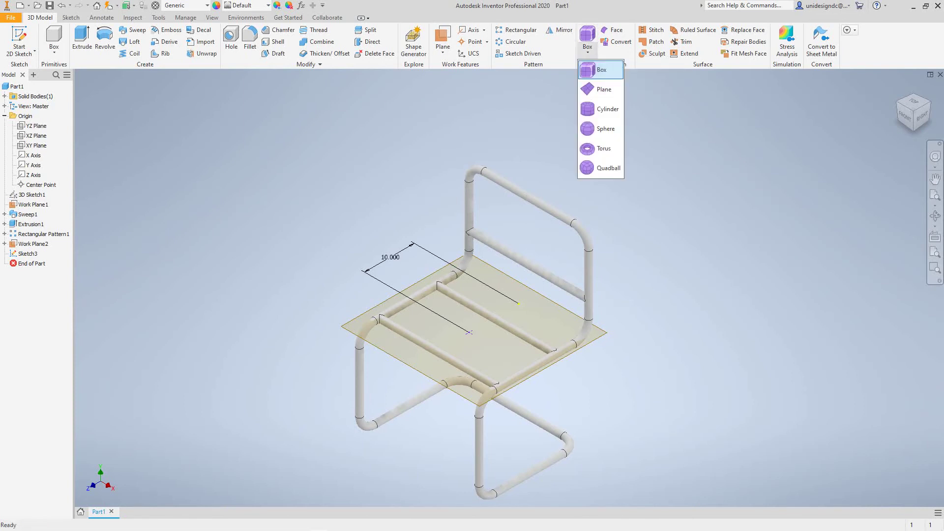
{"action": "left_click", "coordinate": [600, 69]}
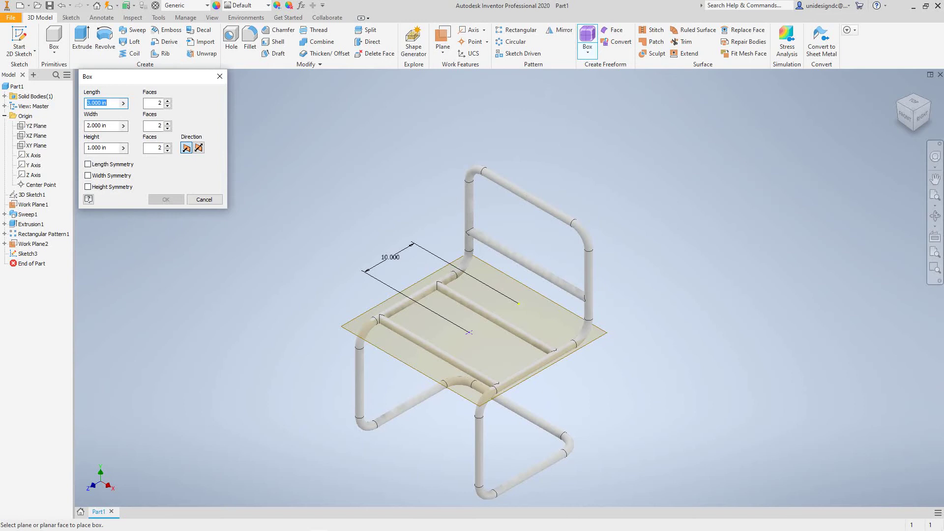
{"action": "left_click", "coordinate": [469, 332]}
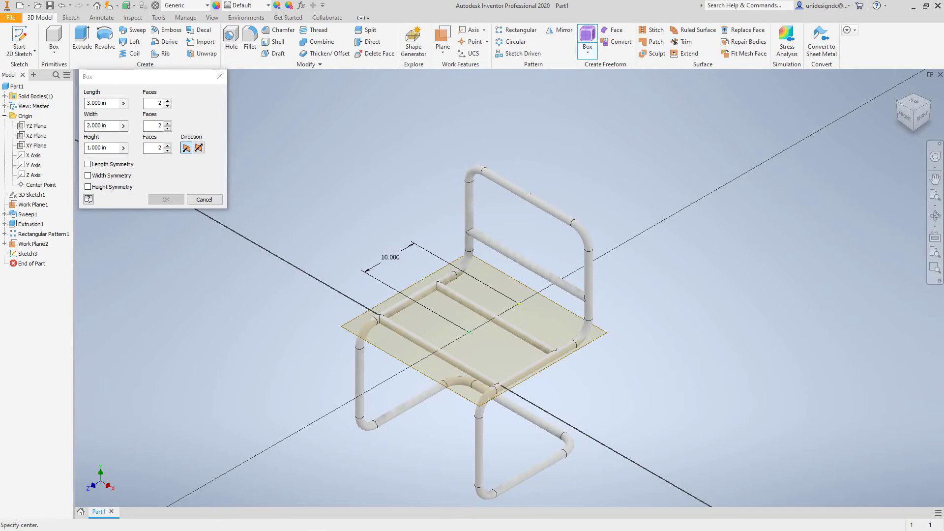
{"action": "left_click", "coordinate": [469, 332]}
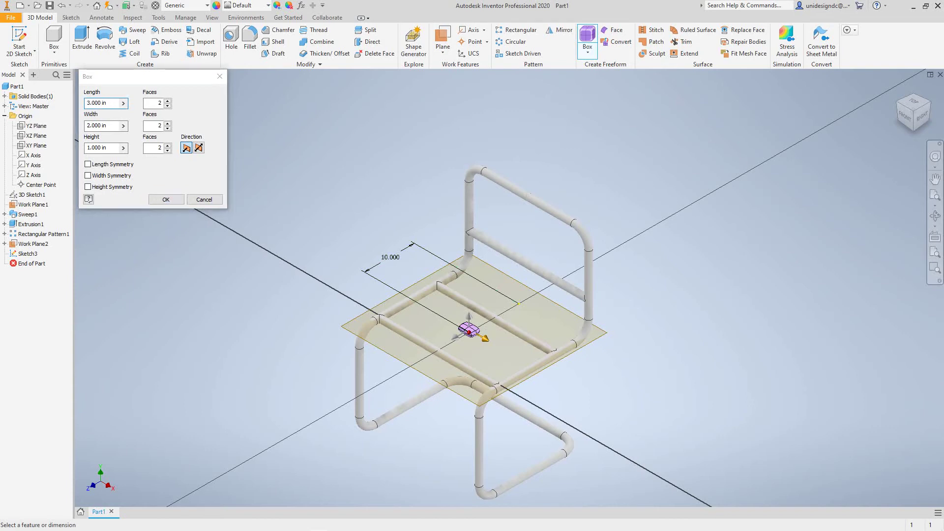
Stretch the freeform box over the seat frame to about 24.75 in long, 22.06 in wide and 3.875 in high.
{"action": "left_click_drag", "start_coordinate": [469, 316], "coordinate": [468, 301]}
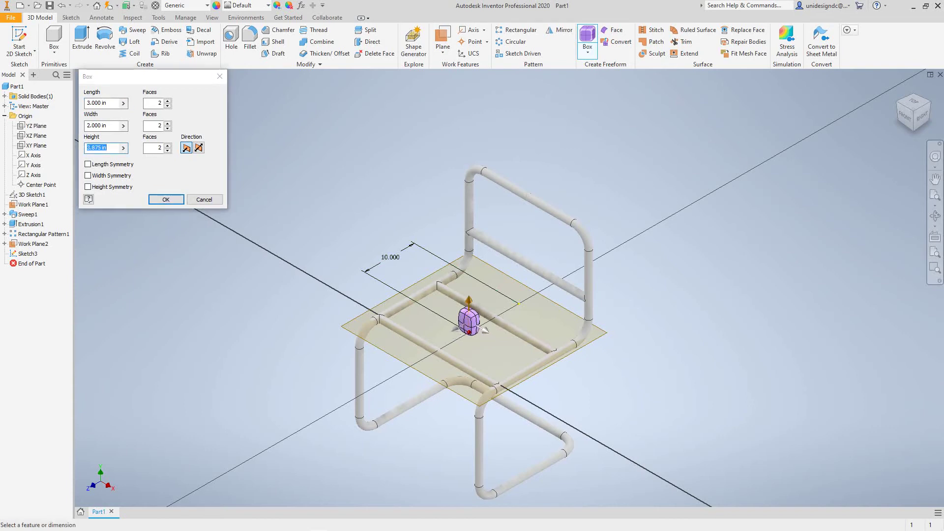
{"action": "left_click_drag", "start_coordinate": [484, 330], "coordinate": [515, 348]}
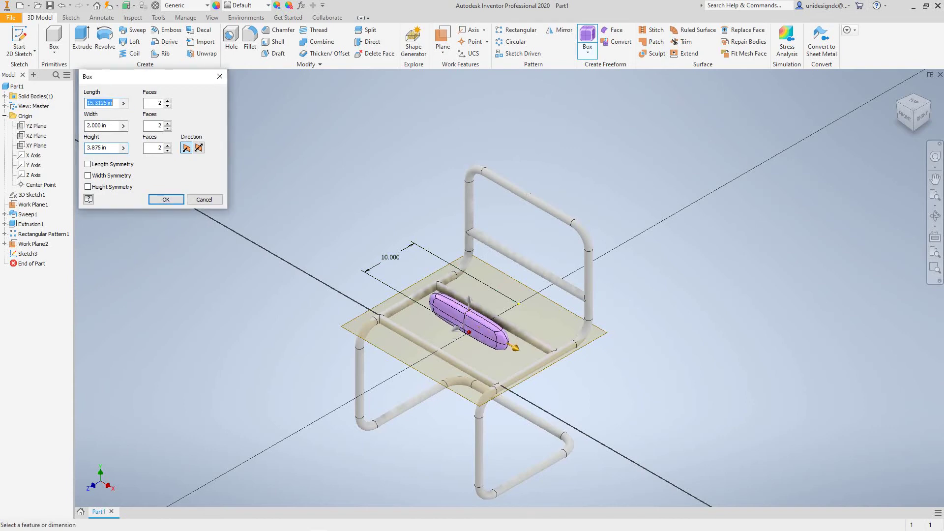
{"action": "left_click_drag", "start_coordinate": [455, 329], "coordinate": [416, 350]}
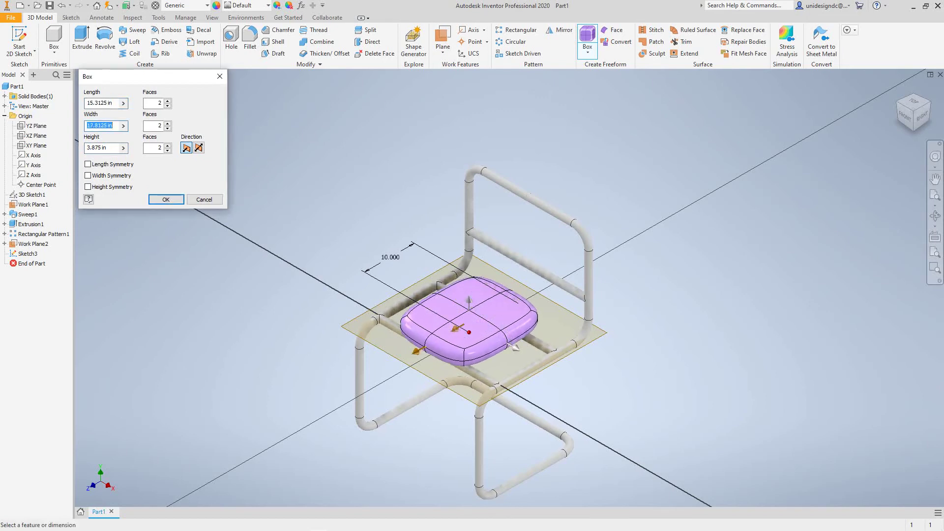
{"action": "left_click_drag", "start_coordinate": [515, 347], "coordinate": [540, 361]}
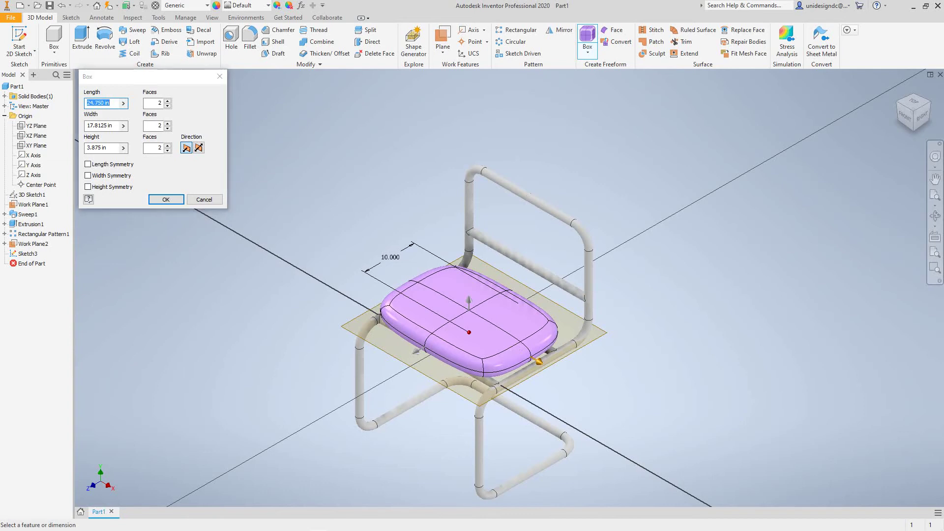
{"action": "left_click_drag", "start_coordinate": [417, 349], "coordinate": [406, 356]}
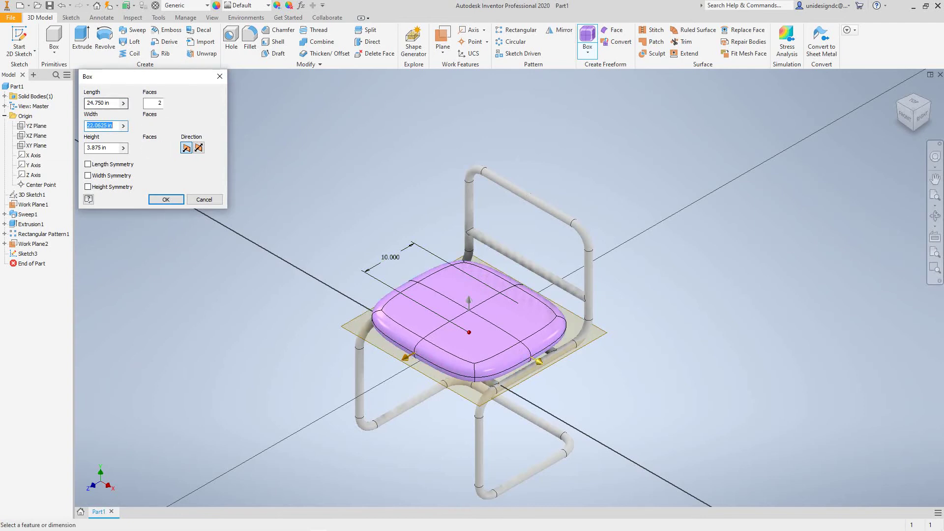
Set the freeform box length to 28.5 in and its height to 3.5 in.
{"action": "left_click", "coordinate": [123, 104]}
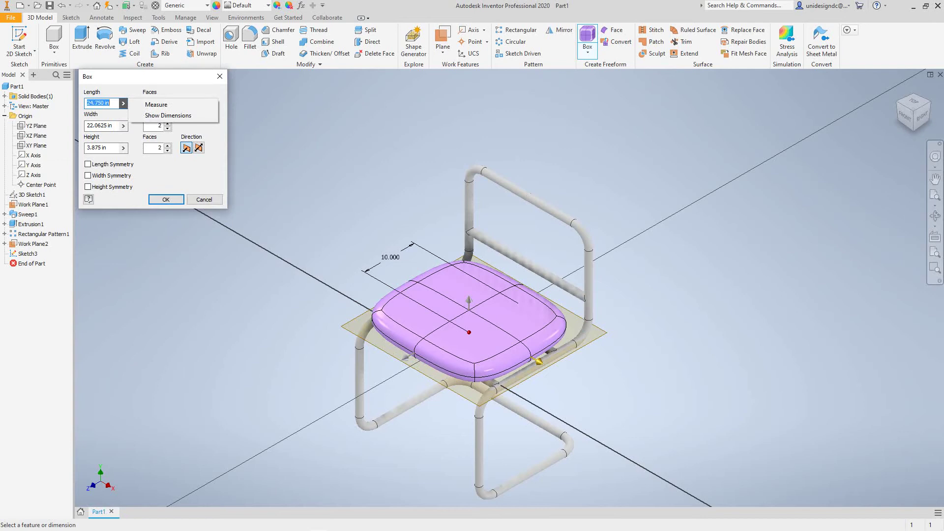
{"action": "left_click", "coordinate": [111, 103]}
{"action": "left_click_drag", "start_coordinate": [111, 103], "coordinate": [68, 76]}
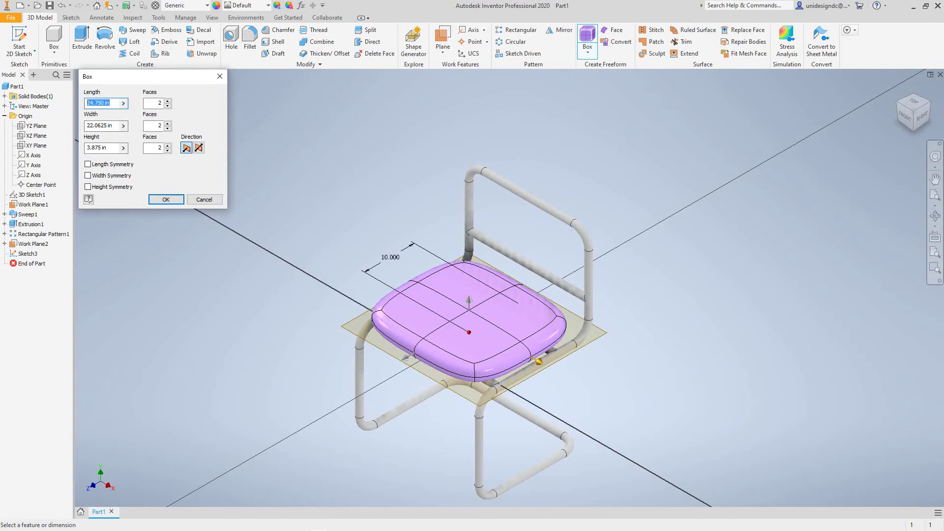
{"action": "type", "text": "28"}
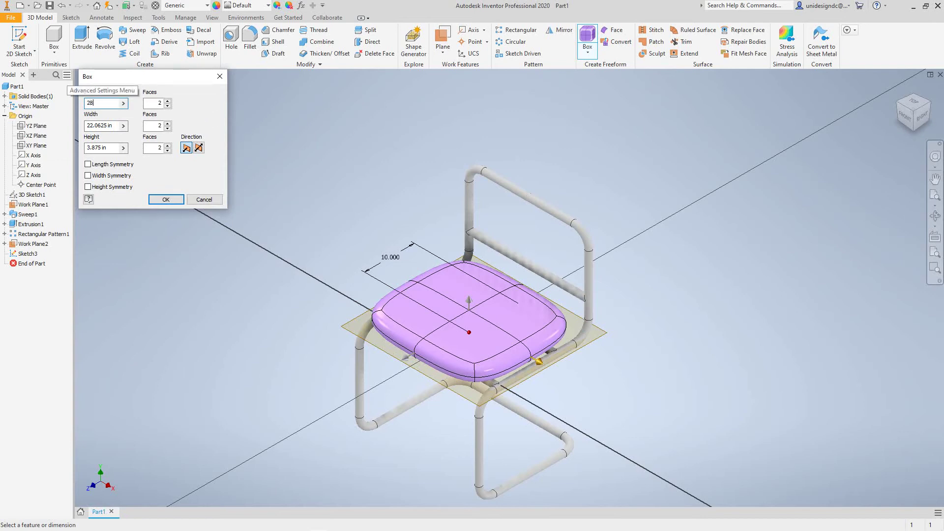
{"action": "type", "text": ".5"}
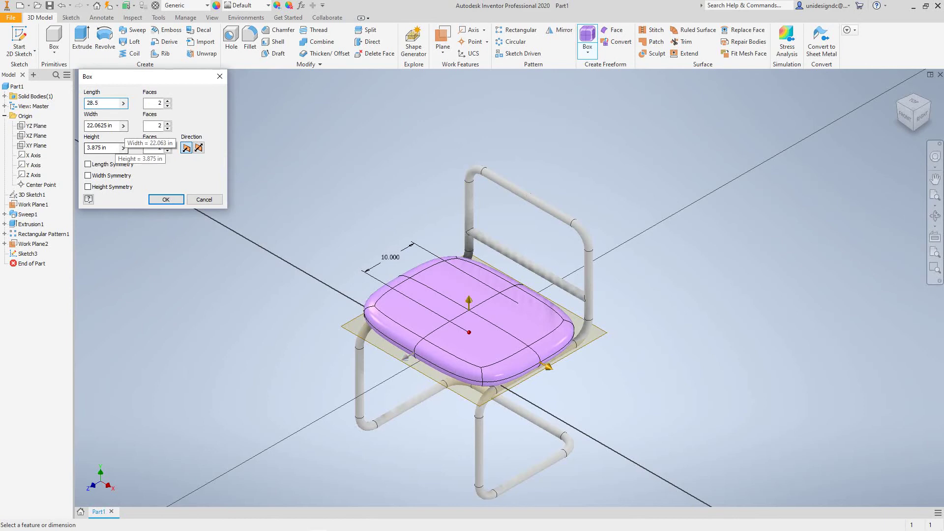
{"action": "left_click", "coordinate": [99, 147]}
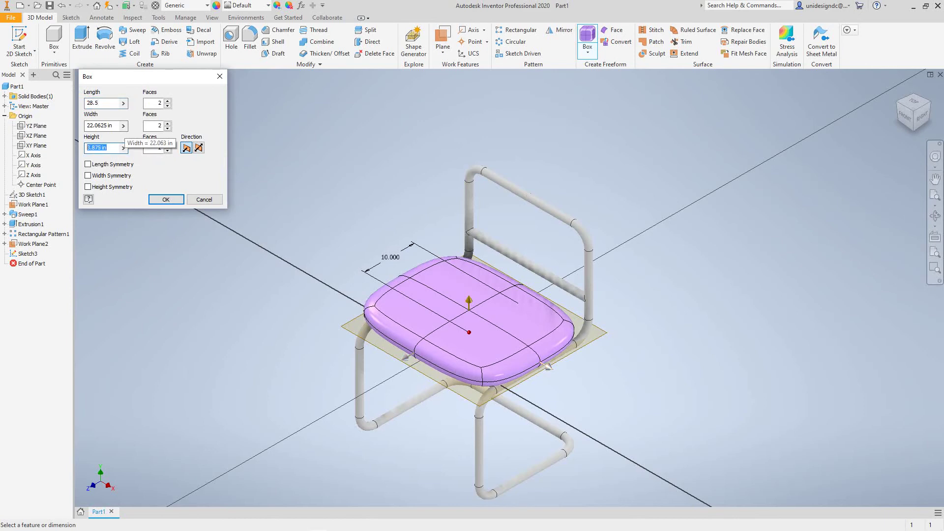
{"action": "type", "text": "3.5"}
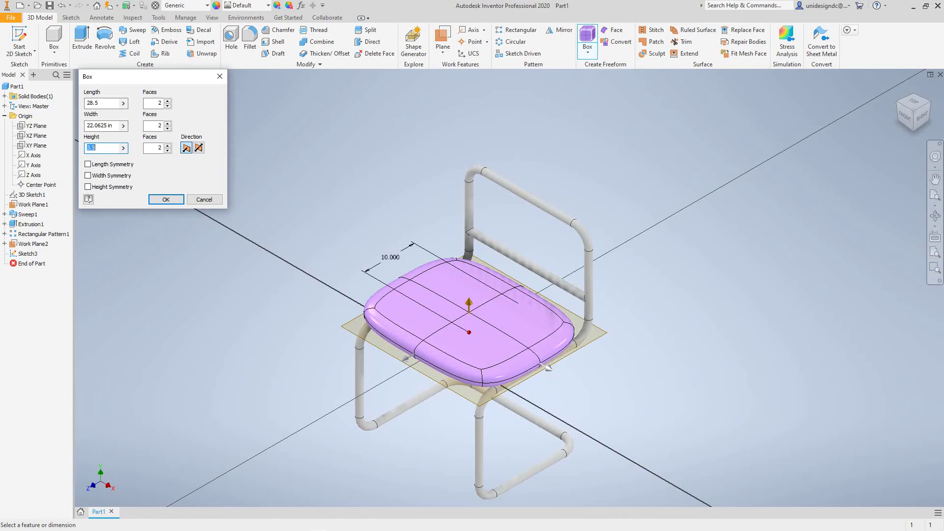
Divide the box into 4 faces along its length and 1 across its width, with height symmetry, and create it.
{"action": "left_click", "coordinate": [167, 101]}
{"action": "left_click", "coordinate": [168, 100]}
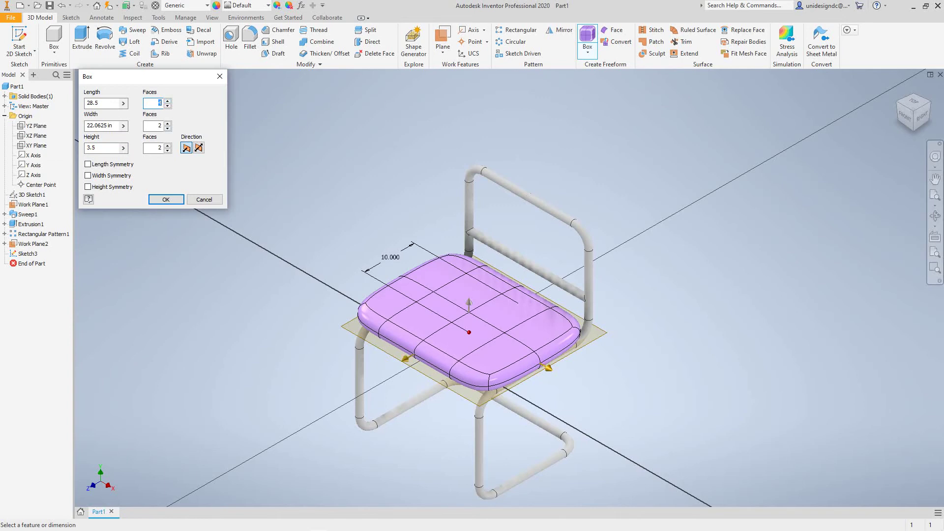
{"action": "key", "text": "Tab"}
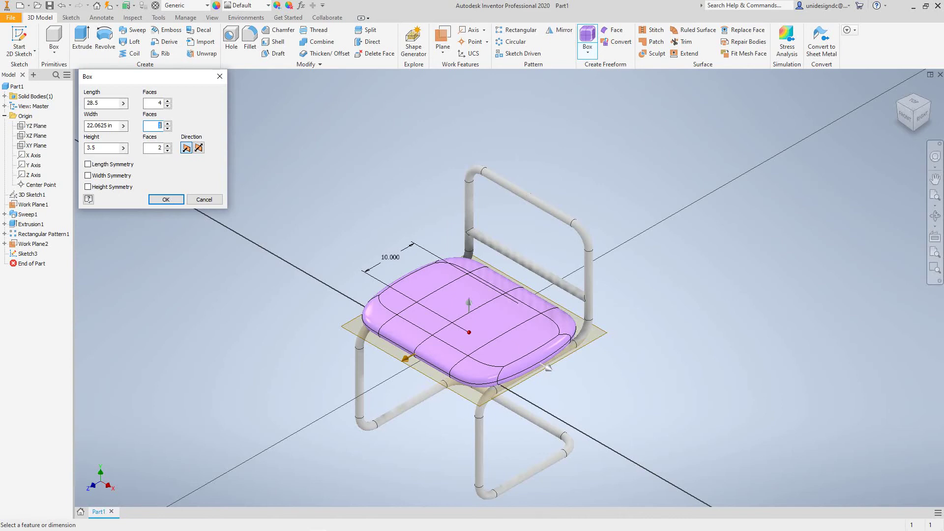
{"action": "left_click", "coordinate": [88, 186]}
{"action": "key", "text": "Return"}
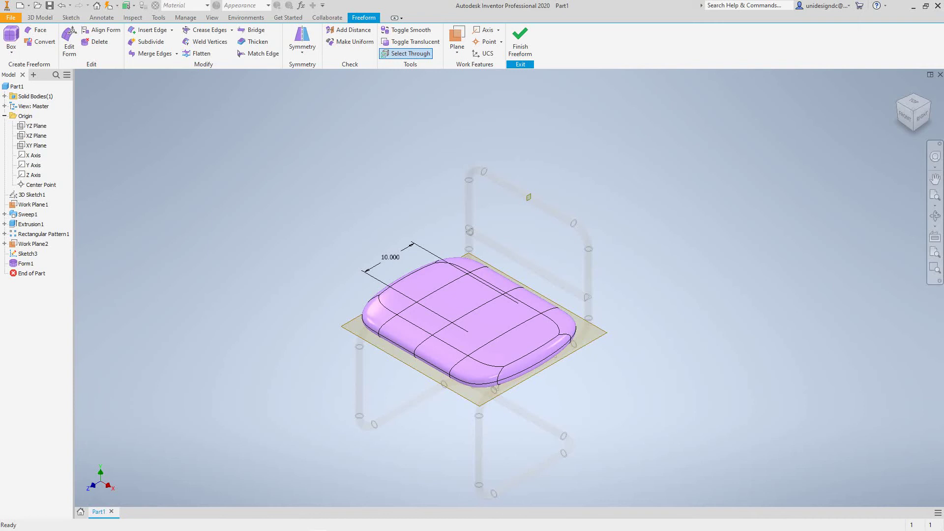
Edit the form by selecting an inner top face of the cushion with the face beneath it and moving both slightly downward.
{"action": "left_click", "coordinate": [70, 42]}
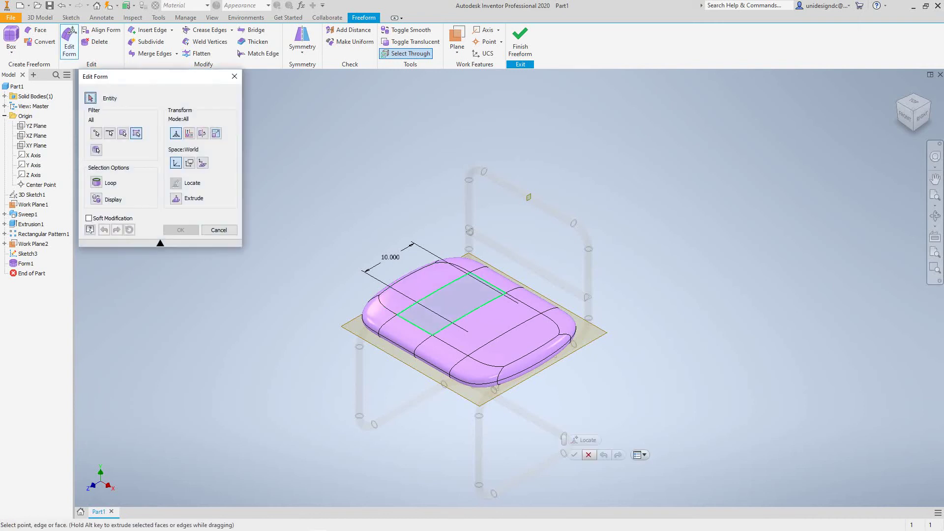
{"action": "left_click", "coordinate": [449, 303]}
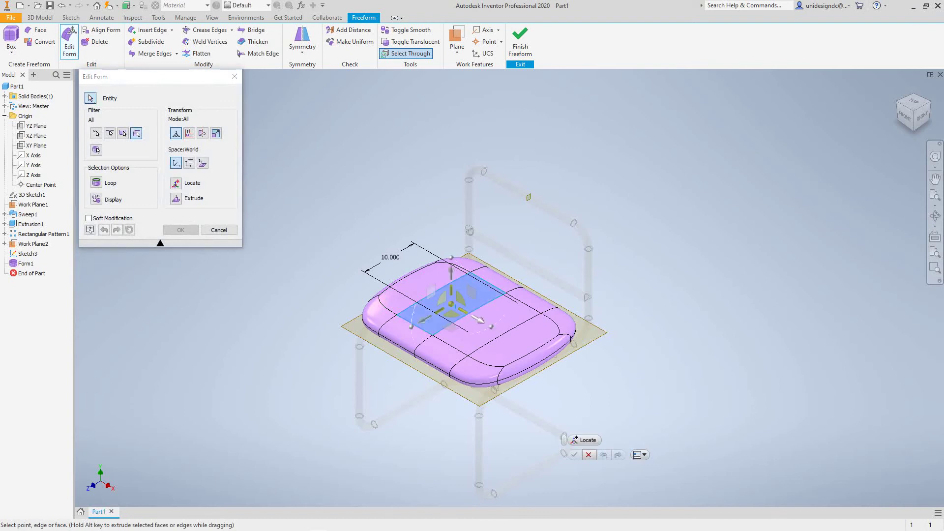
{"action": "left_click", "coordinate": [450, 311], "text": "ctrl"}
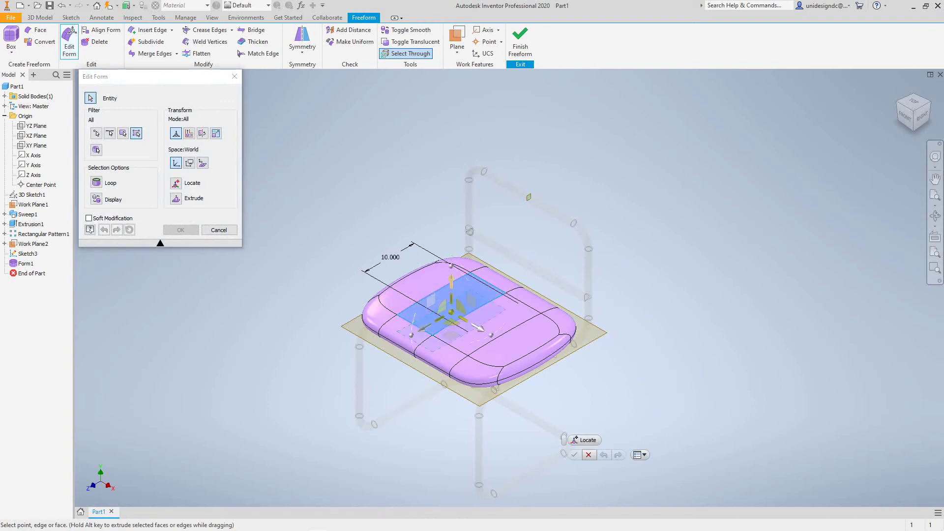
{"action": "mouse_move", "coordinate": [451, 281]}
{"action": "left_mouse_down"}
{"action": "mouse_move", "coordinate": [451, 273]}
{"action": "mouse_move", "coordinate": [452, 287]}
{"action": "left_mouse_up"}
Move the selected cushion faces 1.6875 in along X and apply the form edit.
{"action": "left_click_drag", "start_coordinate": [478, 333], "coordinate": [480, 335]}
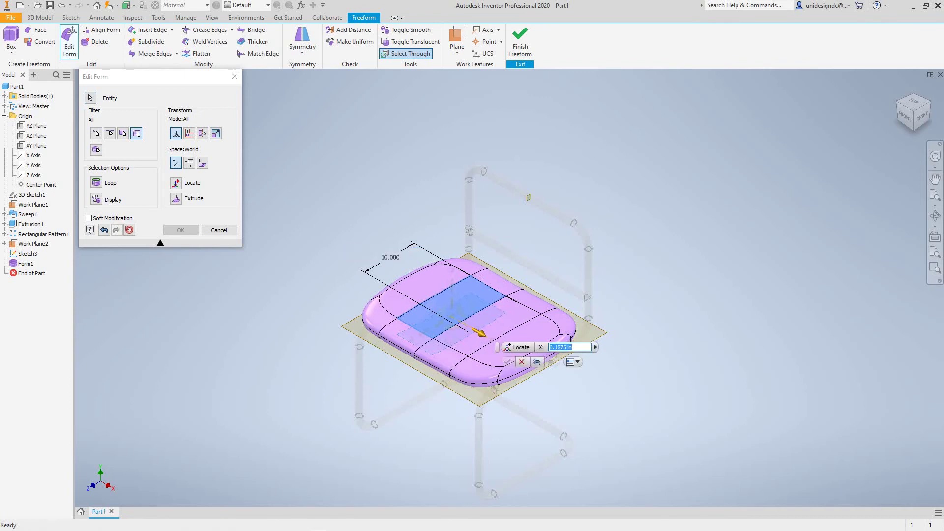
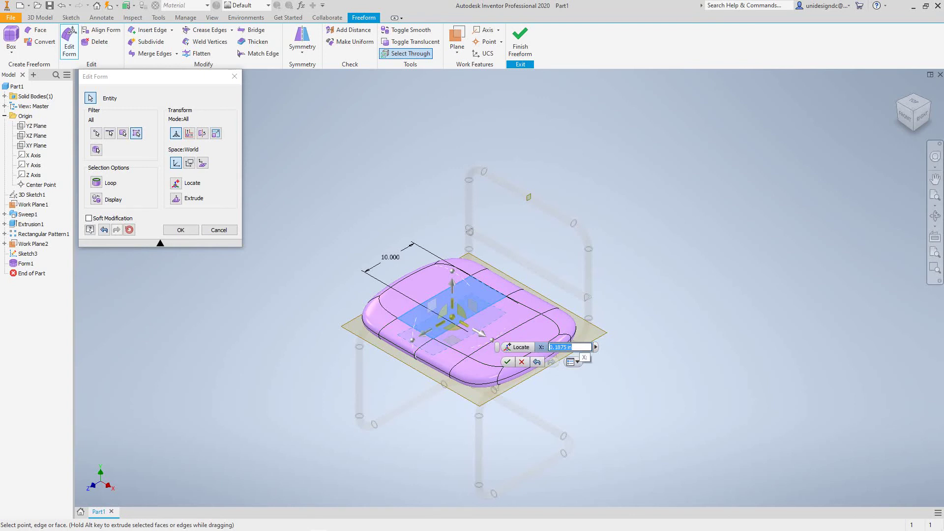
{"action": "type", "text": "1.6"}
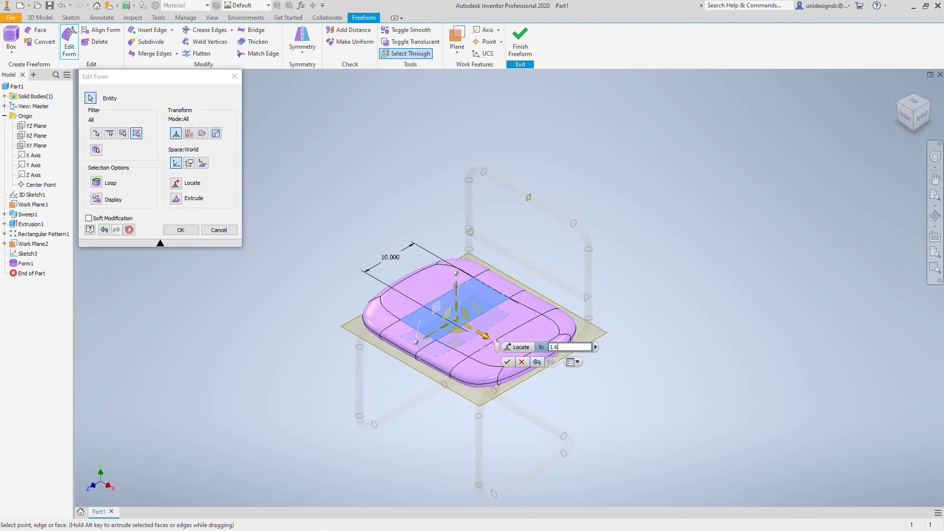
{"action": "type", "text": "8"}
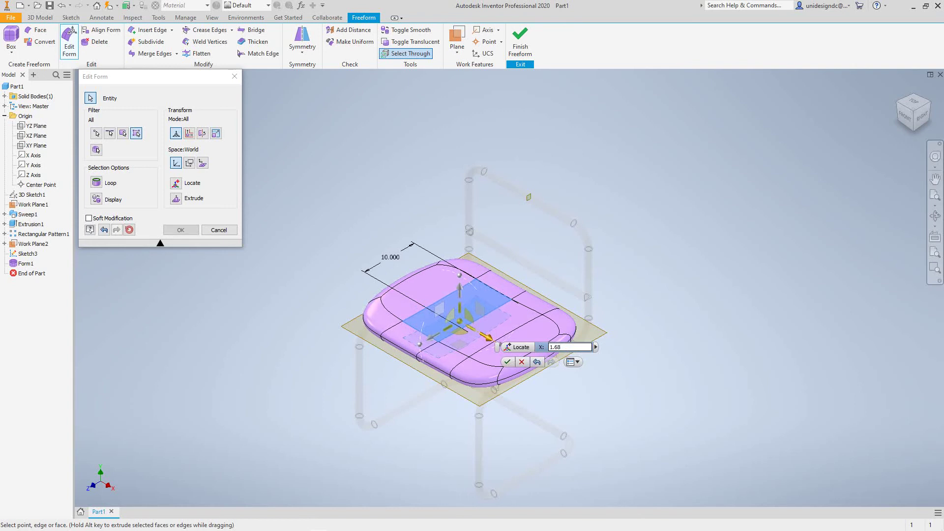
{"action": "type", "text": "75"}
{"action": "key", "text": "Tab"}
{"action": "key", "text": "Return"}
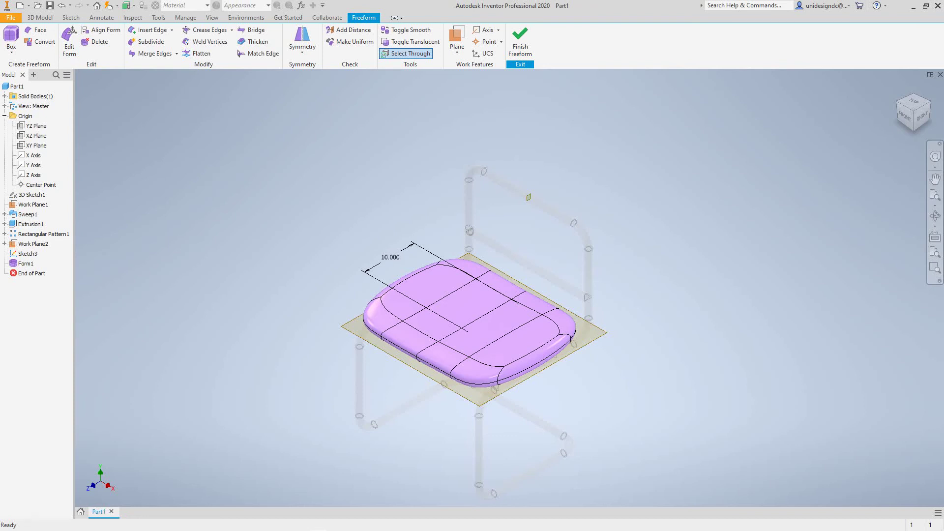
Finish the freeform seat cushion and return to the part model.
{"action": "scroll", "coordinate": [647, 340], "scroll_direction": "down", "scroll_amount": 3}
{"action": "scroll", "coordinate": [648, 341], "scroll_direction": "up", "scroll_amount": 5}
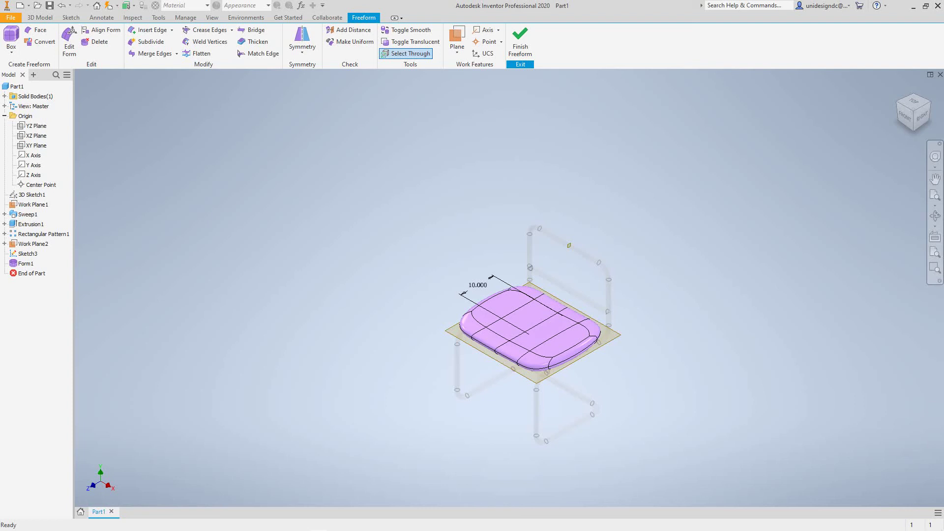
{"action": "scroll", "coordinate": [594, 251], "scroll_direction": "down", "scroll_amount": 3}
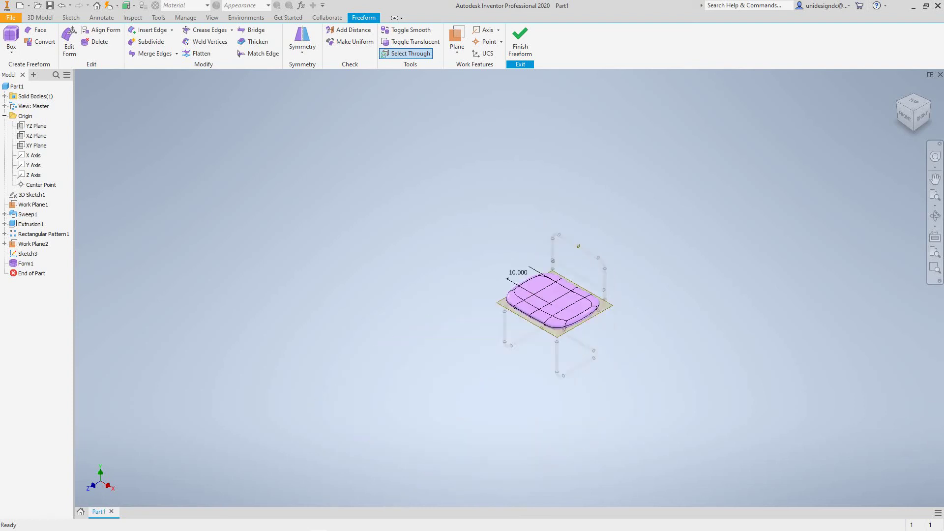
{"action": "scroll", "coordinate": [599, 248], "scroll_direction": "down", "scroll_amount": 3}
{"action": "scroll", "coordinate": [599, 249], "scroll_direction": "up", "scroll_amount": 6}
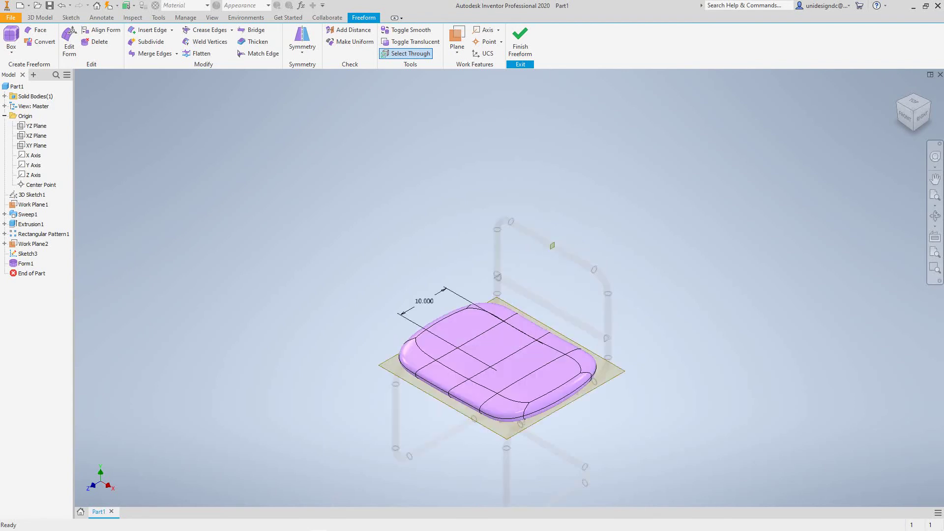
{"action": "middle_click_drag", "start_coordinate": [600, 248], "coordinate": [568, 178]}
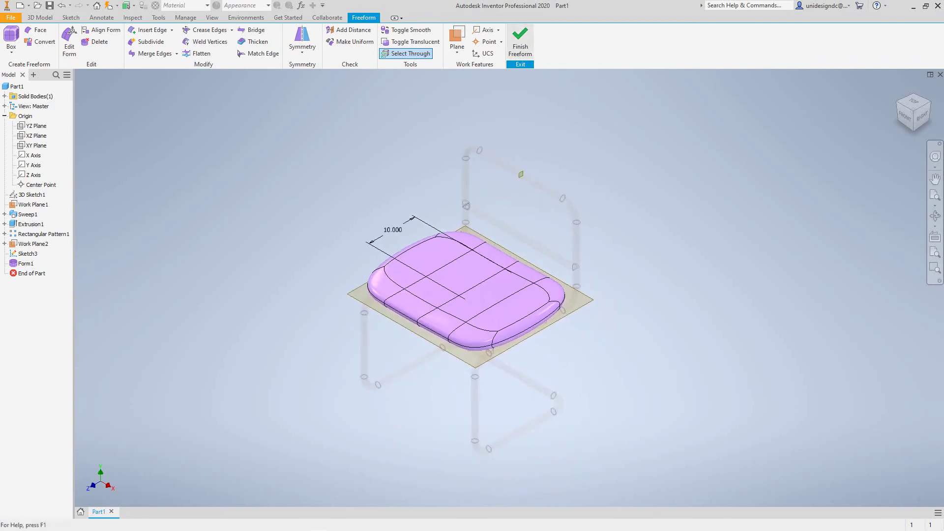
{"action": "left_click", "coordinate": [520, 42]}
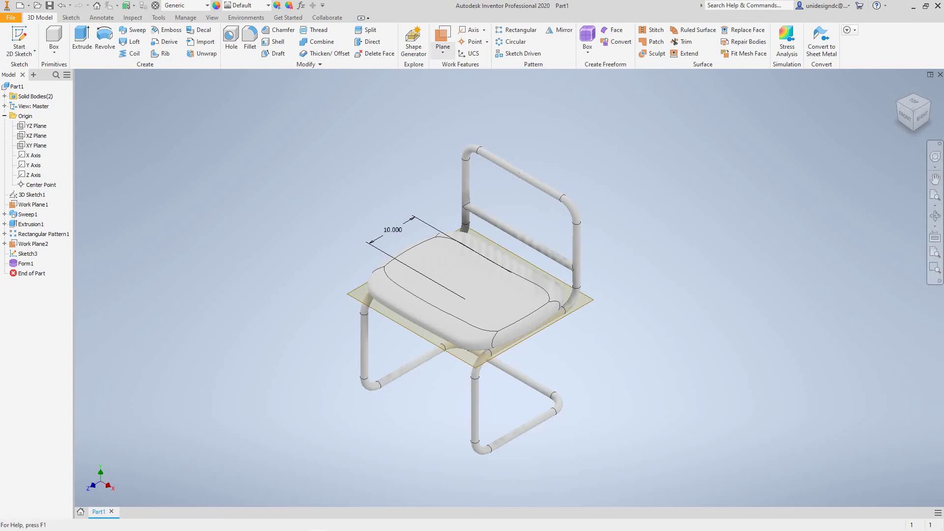
Create a work plane parallel to the XY plane and tangent to the top tube of the backrest.
{"action": "left_click", "coordinate": [442, 49]}
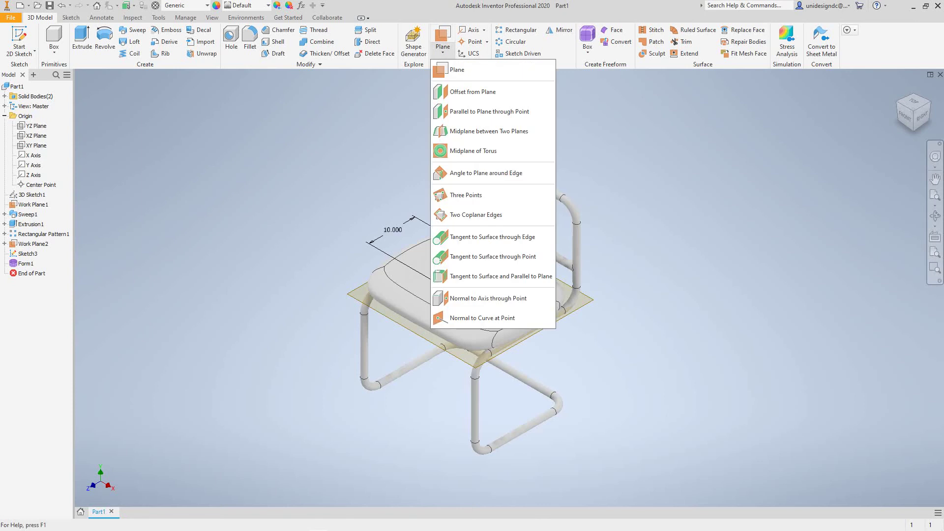
{"action": "left_click", "coordinate": [457, 69]}
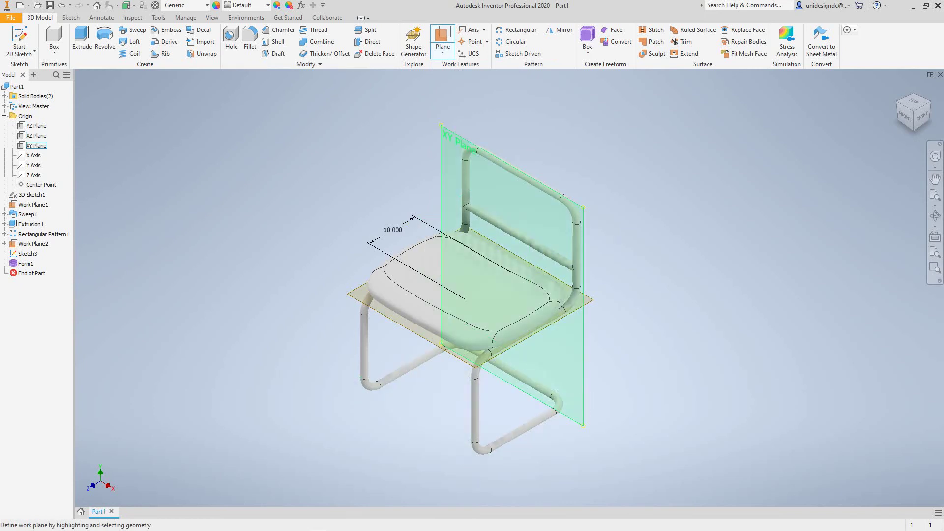
{"action": "left_click", "coordinate": [37, 146]}
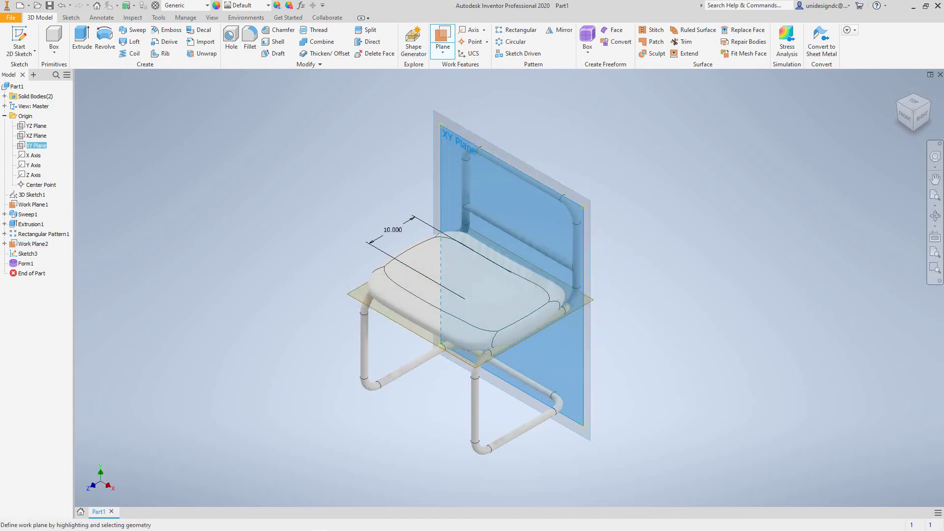
{"action": "left_click", "coordinate": [521, 174]}
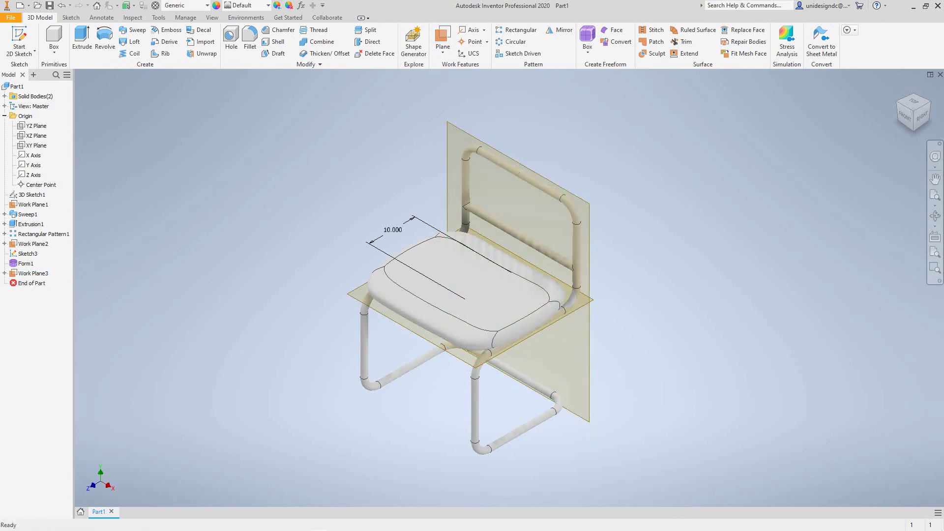
Start a 2D sketch on the new work plane at the backrest.
{"action": "mouse_move", "coordinate": [455, 350]}
{"action": "middle_mouse_down", "text": "shift"}
{"action": "mouse_move", "coordinate": [432, 333]}
{"action": "mouse_move", "coordinate": [456, 291]}
{"action": "middle_mouse_up", "text": "shift"}
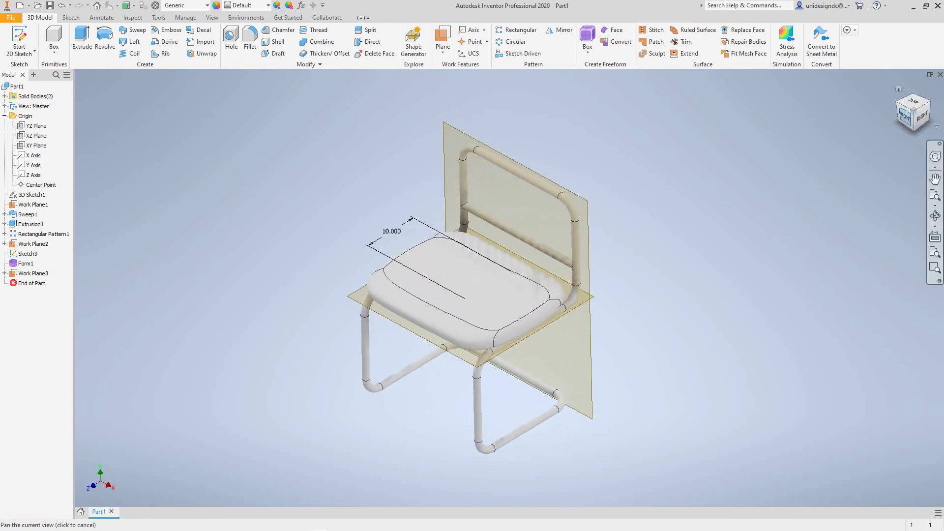
{"action": "key", "text": "Escape"}
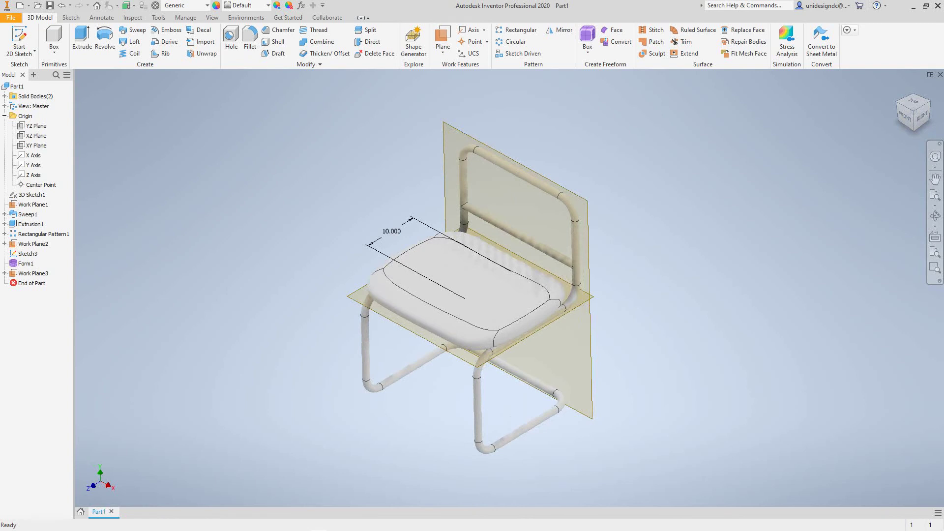
{"action": "left_click", "coordinate": [33, 273]}
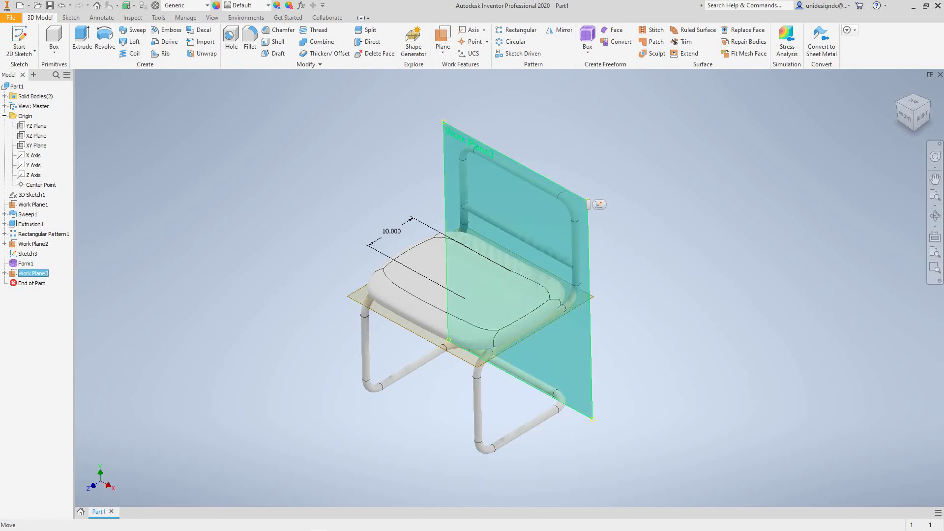
{"action": "left_click", "coordinate": [599, 204]}
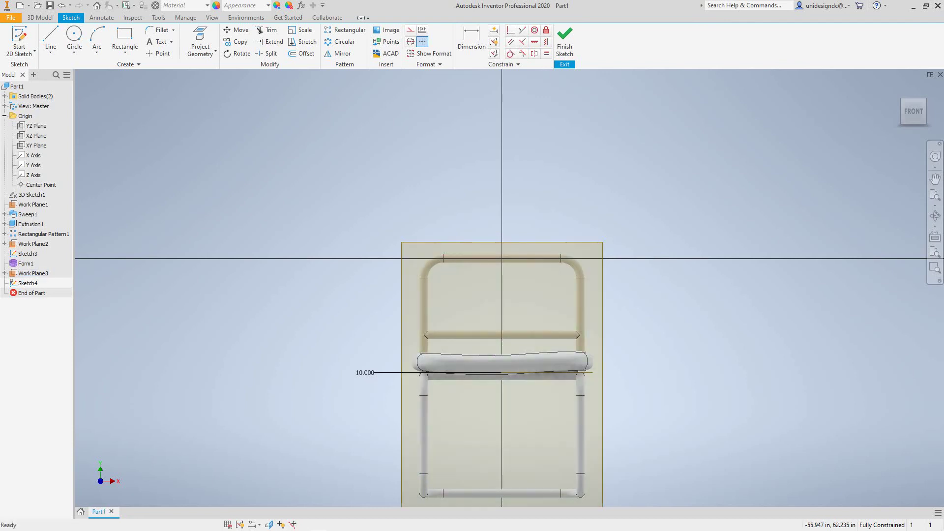
Place a sketch point on the vertical centre axis inside the backrest and dimension its vertical distance from the bottom tube's centre point.
{"action": "left_click", "coordinate": [159, 53]}
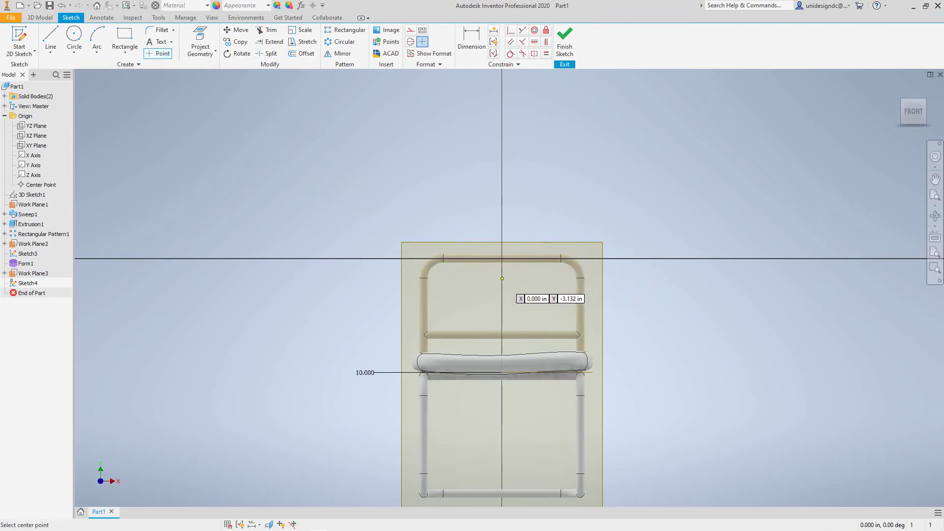
{"action": "left_click", "coordinate": [502, 290]}
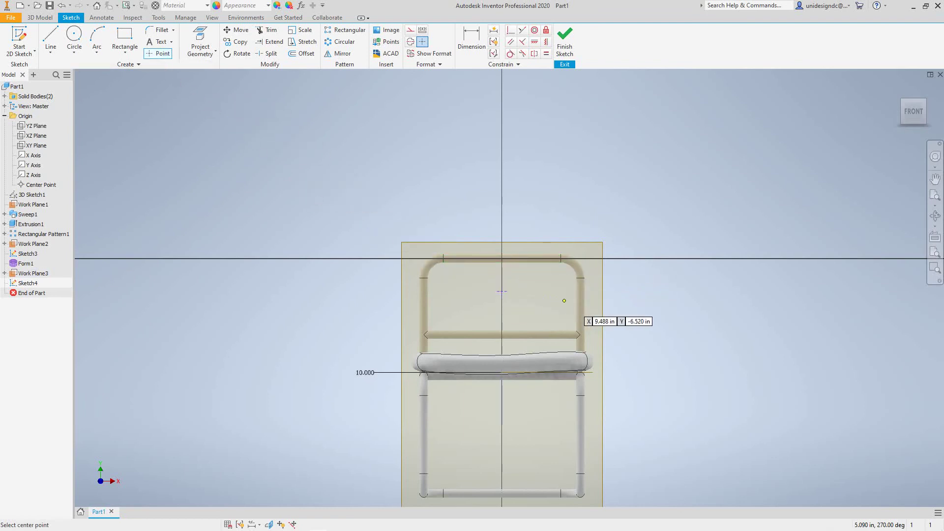
{"action": "left_click", "coordinate": [471, 39]}
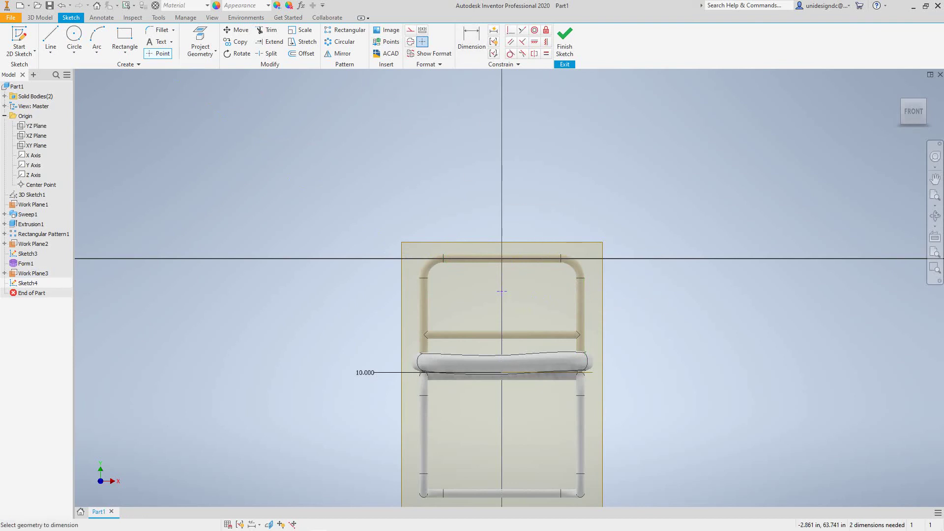
{"action": "middle_click_drag", "start_coordinate": [648, 375], "coordinate": [639, 333]}
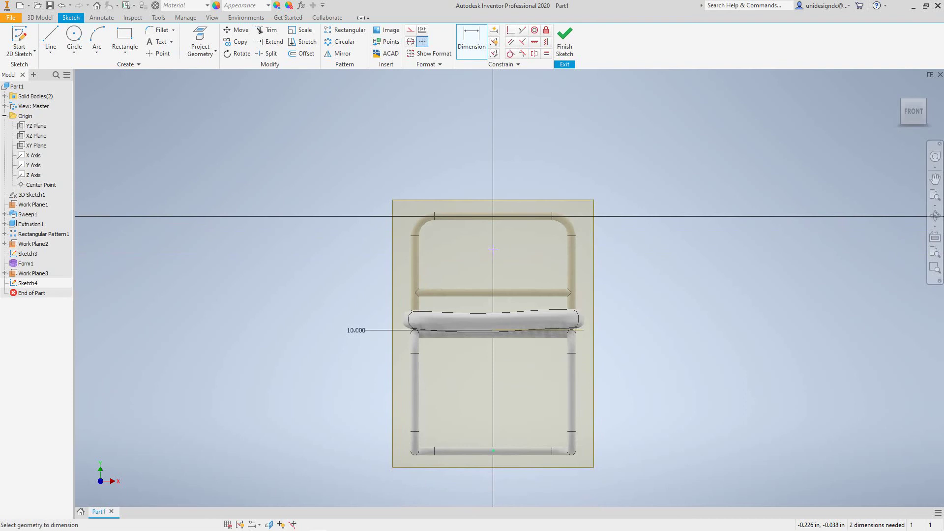
{"action": "left_click", "coordinate": [492, 451]}
{"action": "left_click", "coordinate": [492, 249]}
{"action": "left_click", "coordinate": [493, 249]}
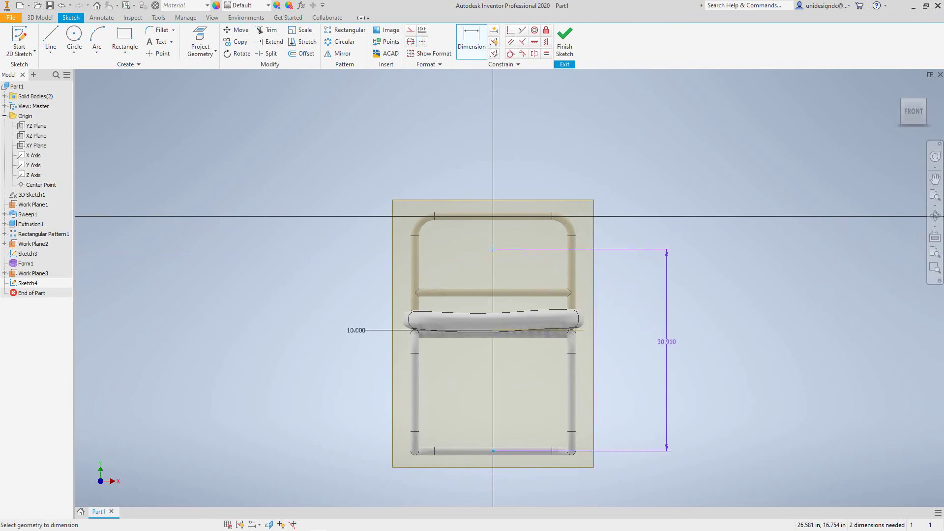
{"action": "left_click", "coordinate": [666, 341]}
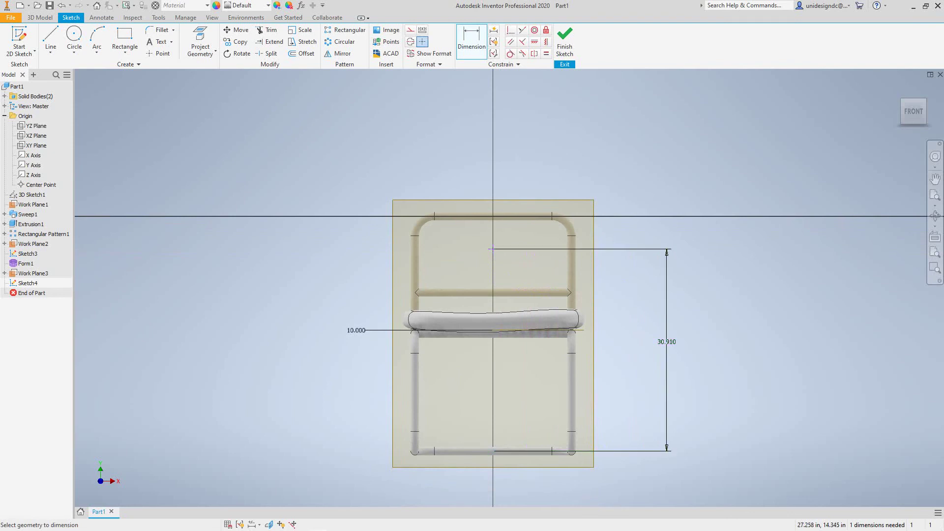
Set the sketch point's vertical dimension to 30 in and finish the sketch.
{"action": "key", "text": "3"}
{"action": "left_click", "coordinate": [672, 340]}
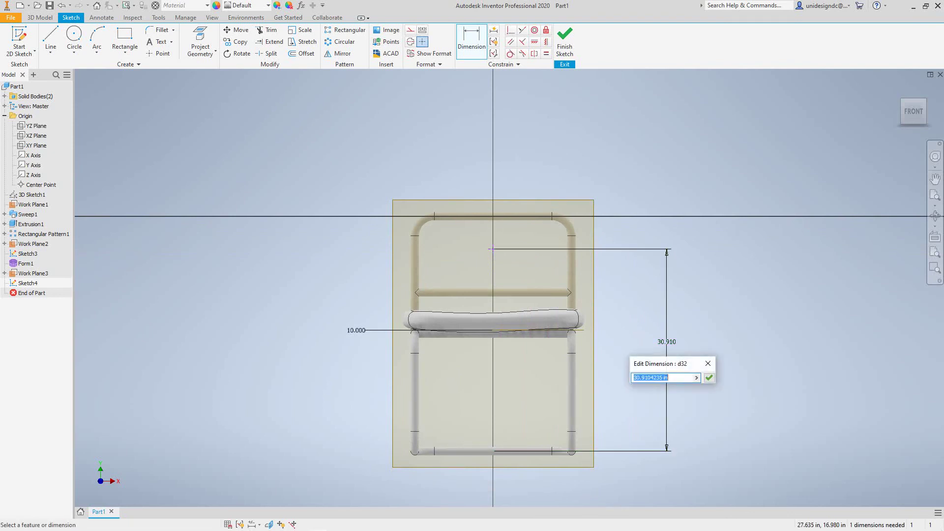
{"action": "type", "text": "30"}
{"action": "key", "text": "Return"}
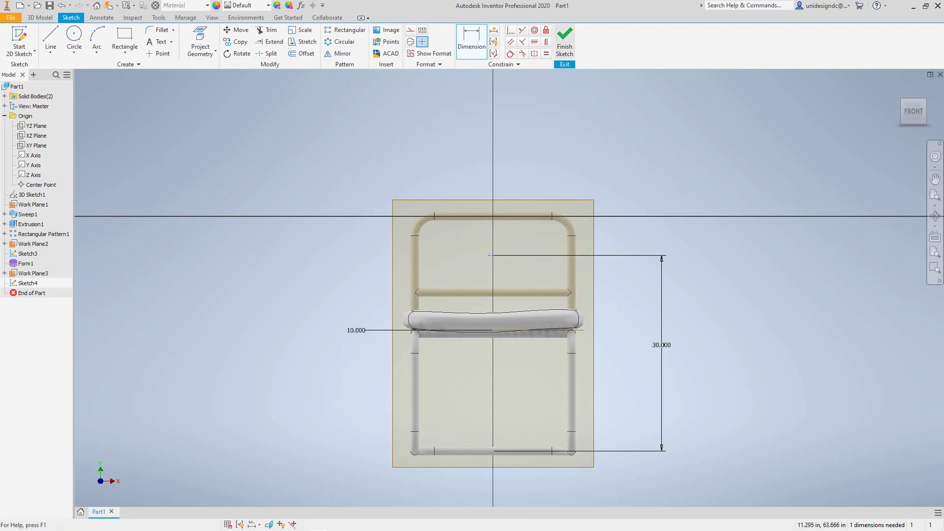
{"action": "left_click", "coordinate": [566, 36]}
{"action": "key", "text": "ctrl+Return"}
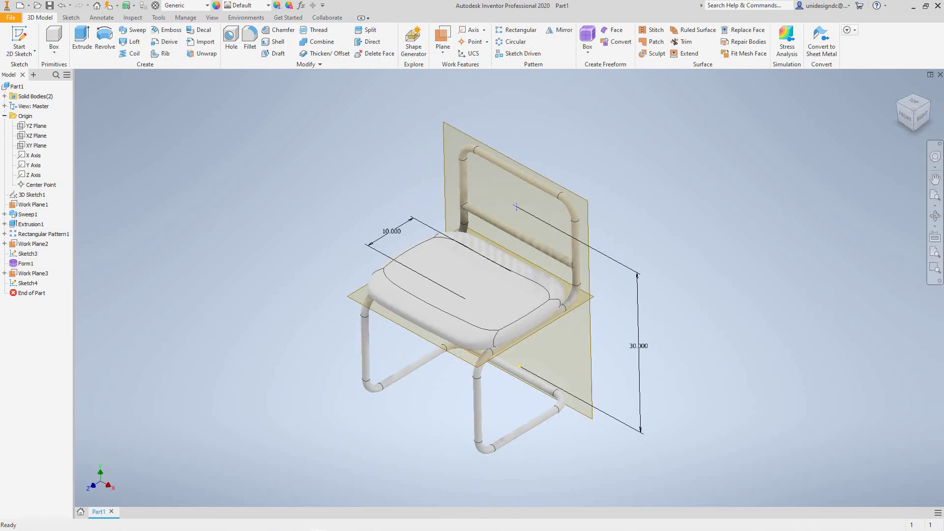
{"action": "left_click", "coordinate": [588, 51]}
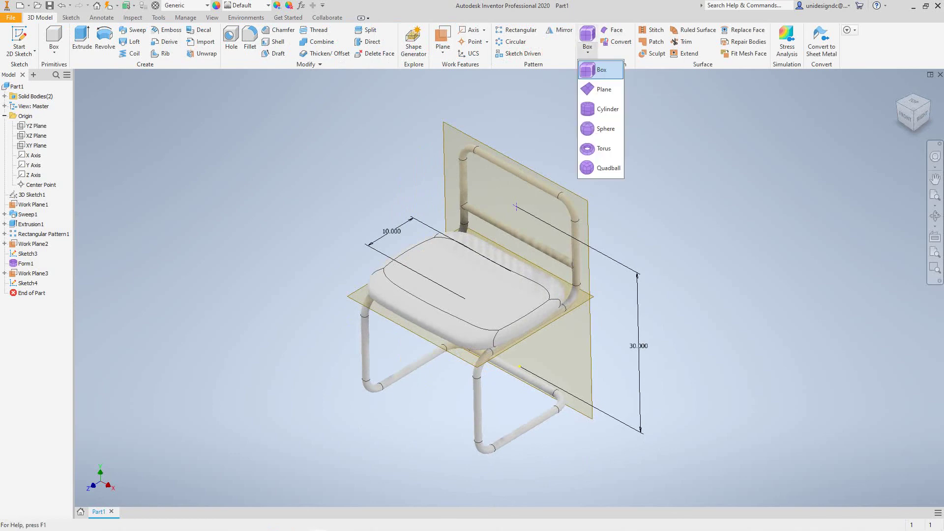
{"action": "left_click", "coordinate": [601, 69]}
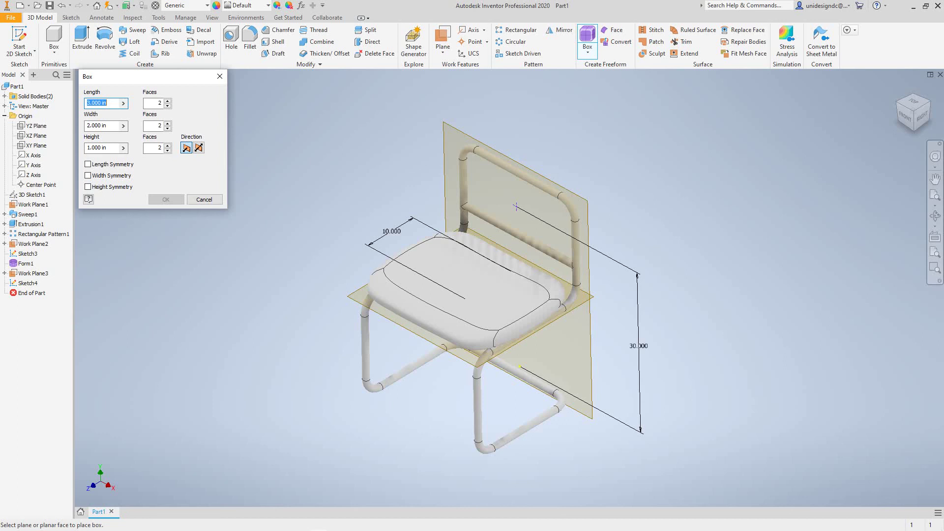
{"action": "type", "text": "27"}
{"action": "key", "text": "Tab"}
{"action": "type", "text": "16"}
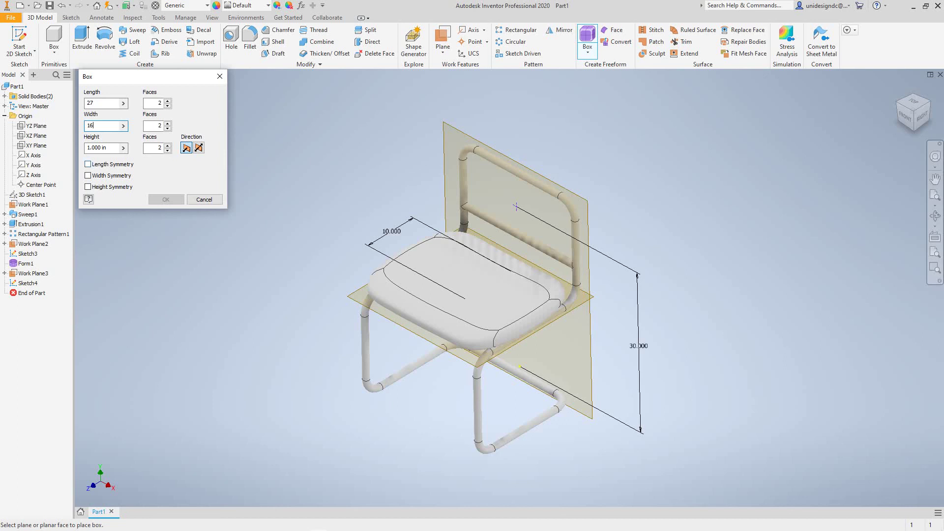
{"action": "key", "text": "Tab"}
{"action": "type", "text": "3"}
{"action": "left_click", "coordinate": [204, 200]}
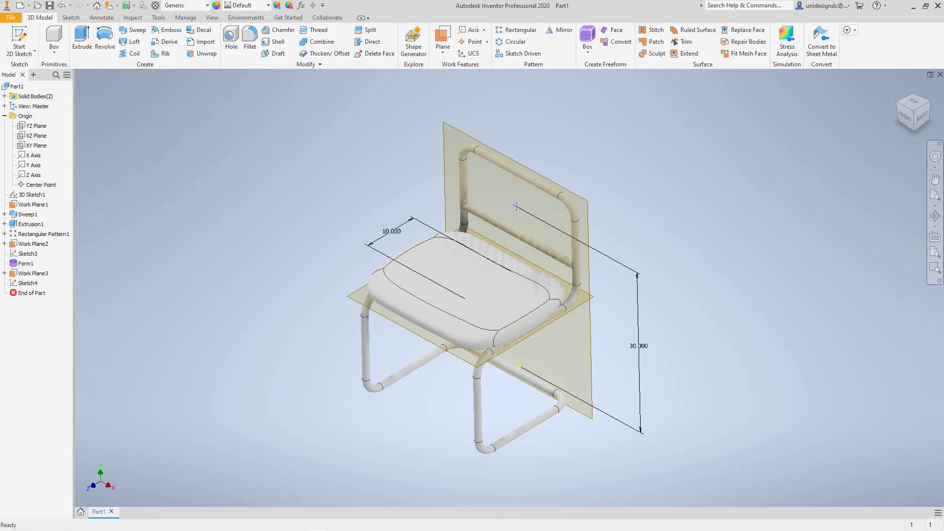
Create a freeform box 27 in long, 16 in wide and 3 in high on the backrest plane, centred on the sketch point, and finish the freeform.
{"action": "left_click", "coordinate": [587, 49]}
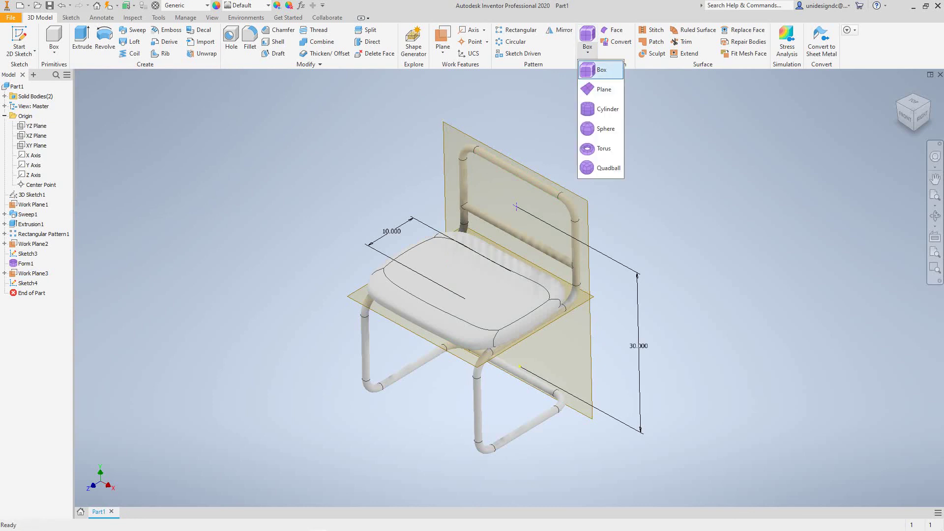
{"action": "left_click", "coordinate": [601, 69]}
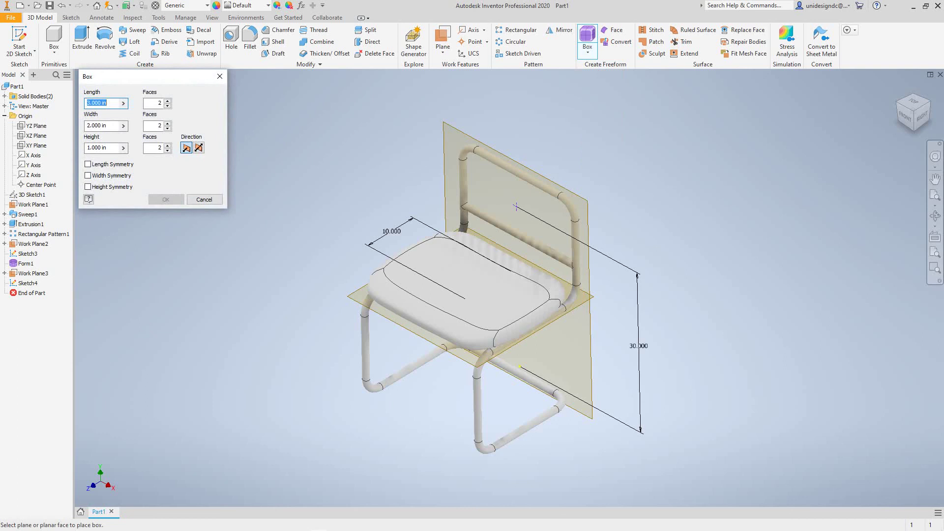
{"action": "left_click", "coordinate": [516, 206]}
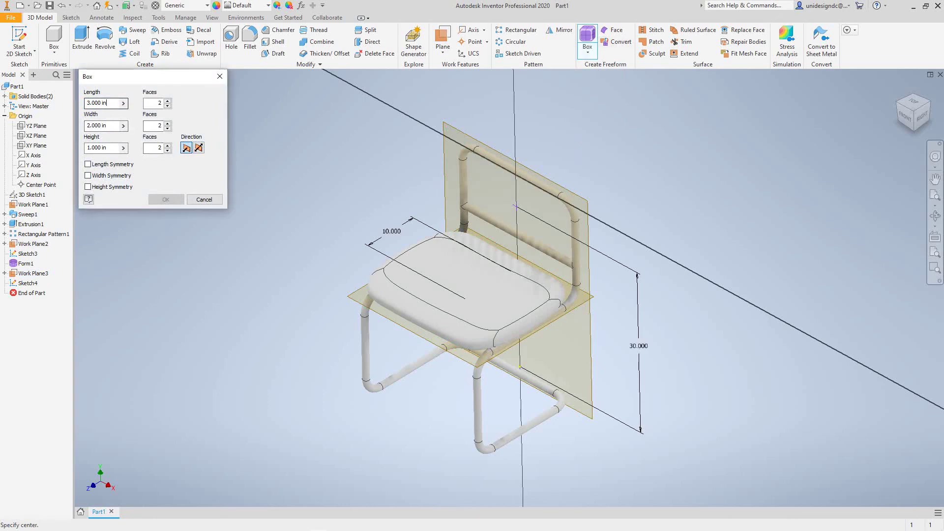
{"action": "double_click", "coordinate": [97, 103]}
{"action": "type", "text": "27"}
{"action": "key", "text": "Tab"}
{"action": "type", "text": "16"}
{"action": "key", "text": "Tab"}
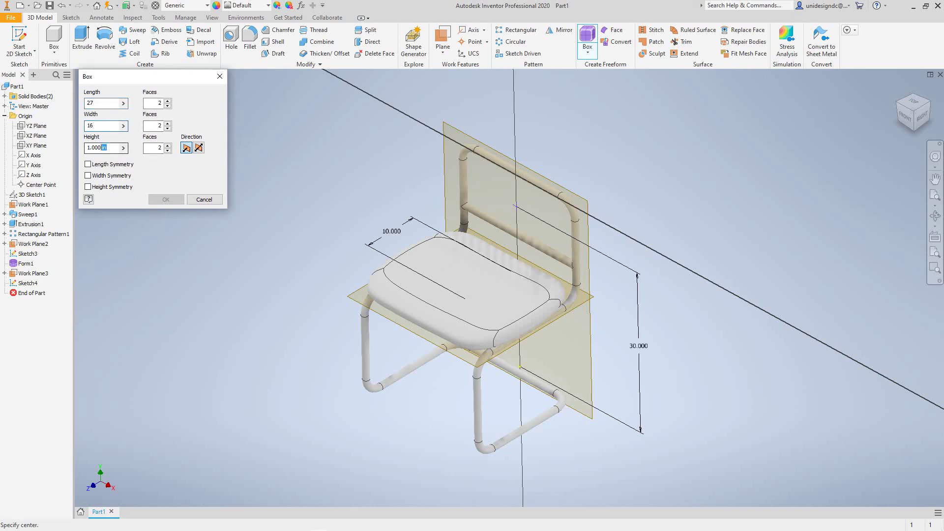
{"action": "type", "text": "3"}
{"action": "left_click", "coordinate": [516, 207]}
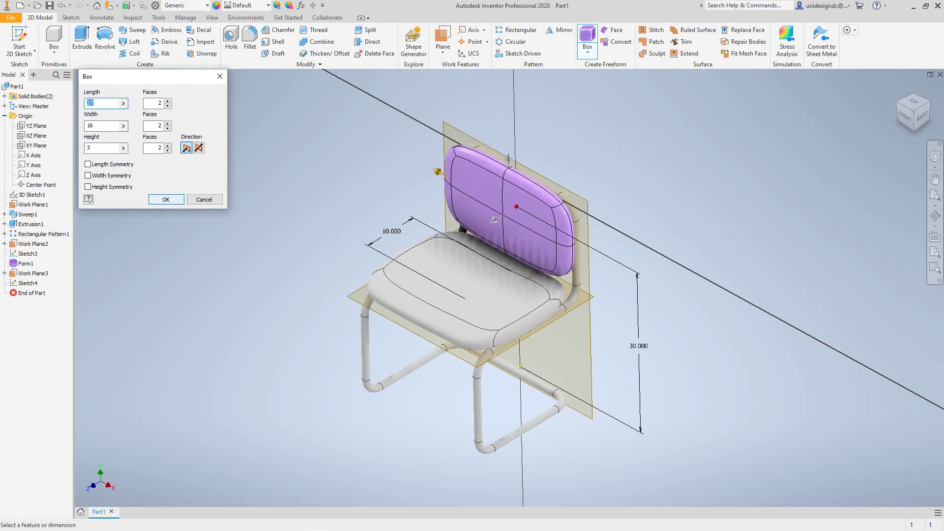
{"action": "left_click", "coordinate": [166, 199]}
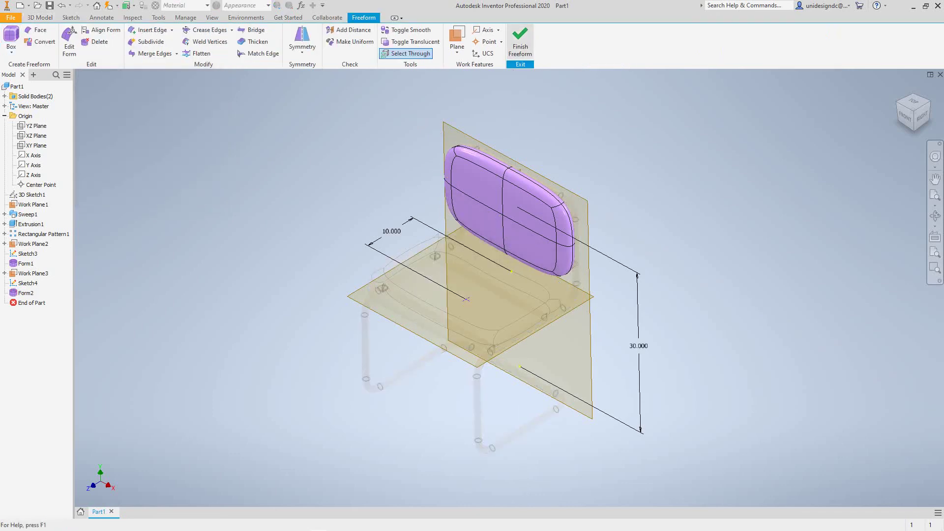
{"action": "left_click", "coordinate": [520, 42]}
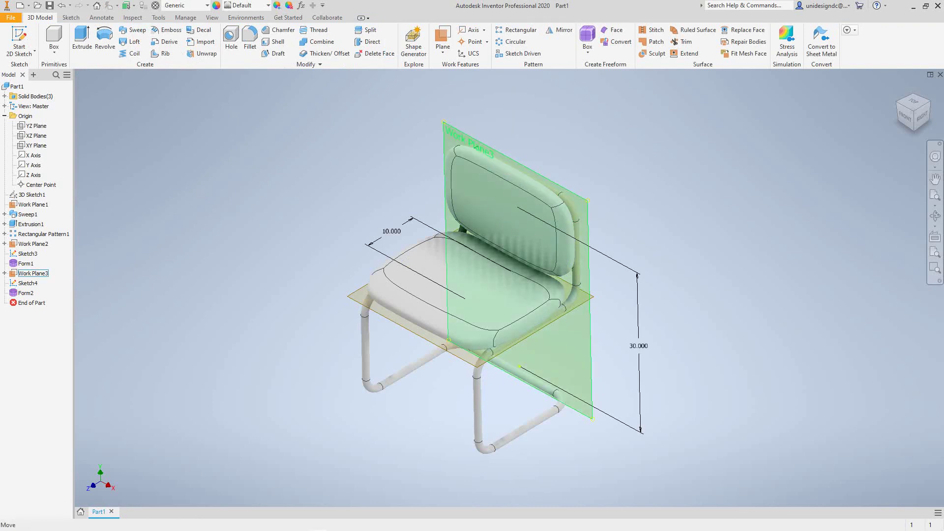
Hide the work planes at the backrest and under the seat cushion.
{"action": "right_click", "coordinate": [586, 199]}
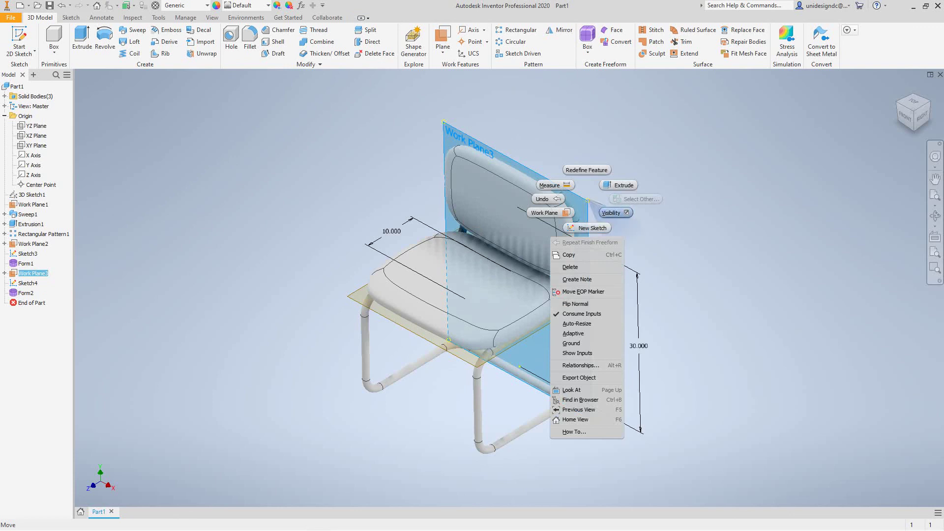
{"action": "left_click", "coordinate": [613, 213]}
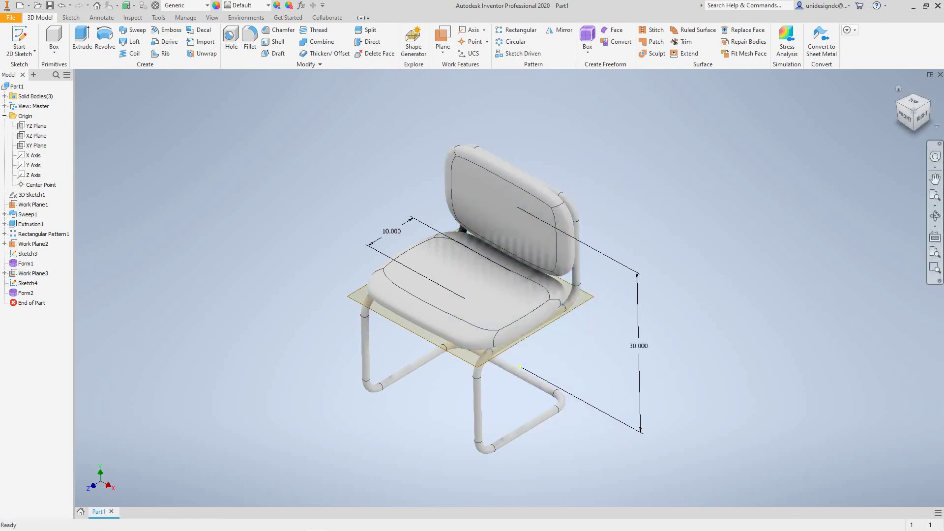
{"action": "mouse_move", "coordinate": [590, 221]}
{"action": "middle_mouse_down"}
{"action": "mouse_move", "coordinate": [618, 208]}
{"action": "mouse_move", "coordinate": [604, 170]}
{"action": "mouse_move", "coordinate": [583, 206]}
{"action": "middle_mouse_up"}
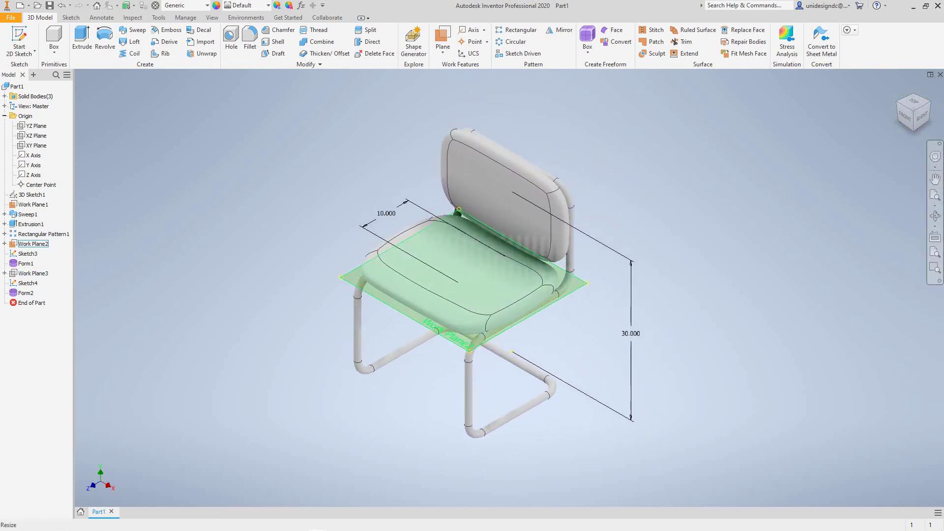
{"action": "right_click", "coordinate": [585, 283]}
{"action": "left_click", "coordinate": [610, 297]}
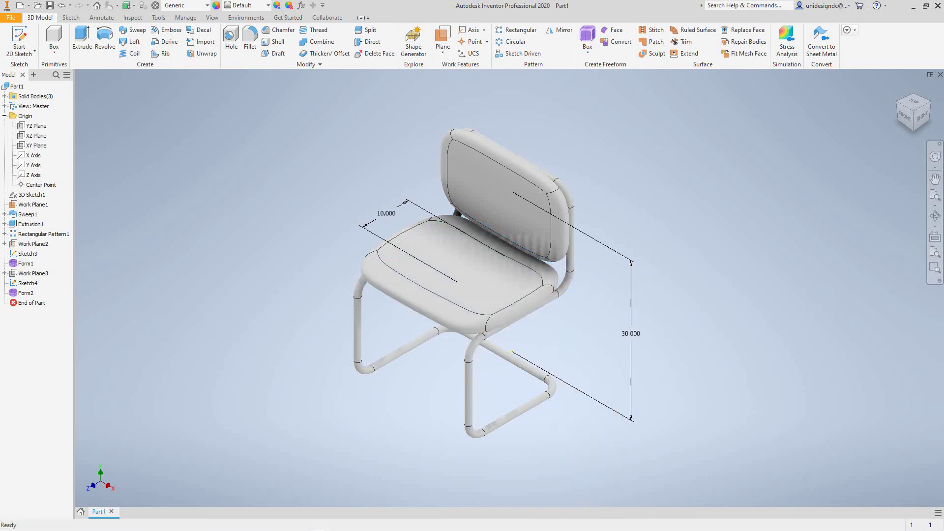
{"action": "left_click_drag", "start_coordinate": [905, 117], "coordinate": [924, 106]}
{"action": "mouse_move", "coordinate": [474, 286]}
{"action": "middle_mouse_down", "text": "shift"}
{"action": "mouse_move", "coordinate": [509, 314]}
{"action": "mouse_move", "coordinate": [502, 344]}
{"action": "mouse_move", "coordinate": [457, 329]}
{"action": "mouse_move", "coordinate": [422, 359]}
{"action": "mouse_move", "coordinate": [474, 286]}
{"action": "middle_mouse_up", "text": "shift"}
{"action": "key", "text": "F6"}
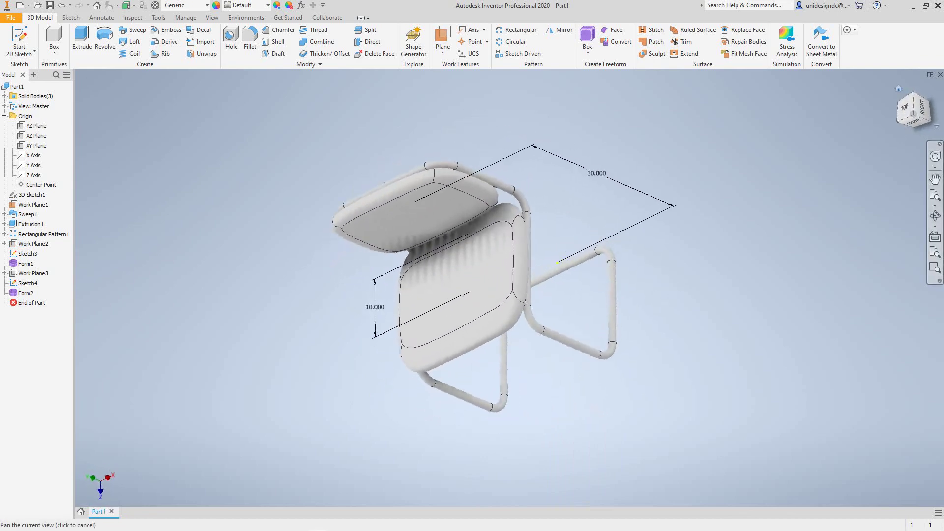